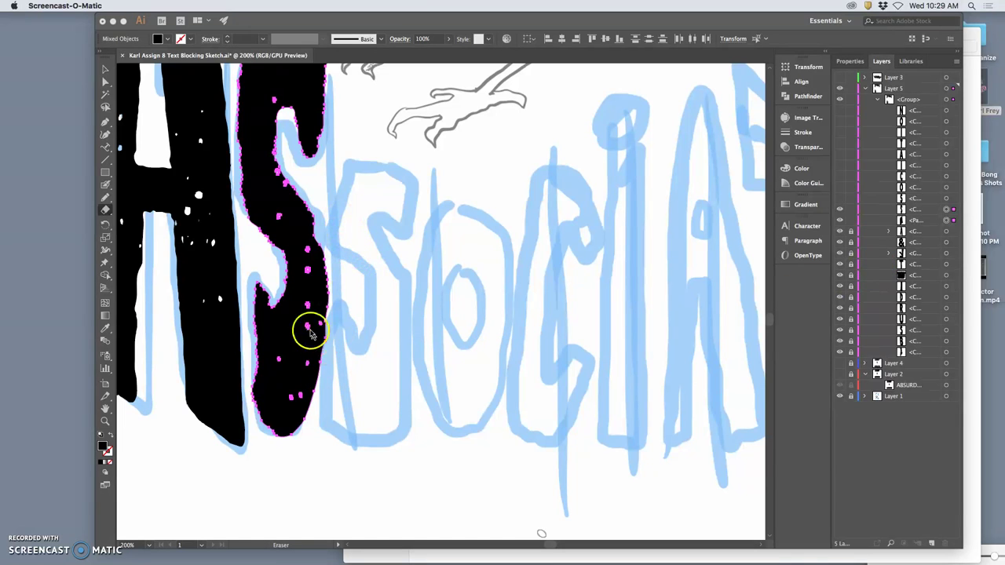
- Redraw the lower outline of the first S after the A with the Pencil tool, and lock that letter
{"action": "left_click", "coordinate": [104, 201]}
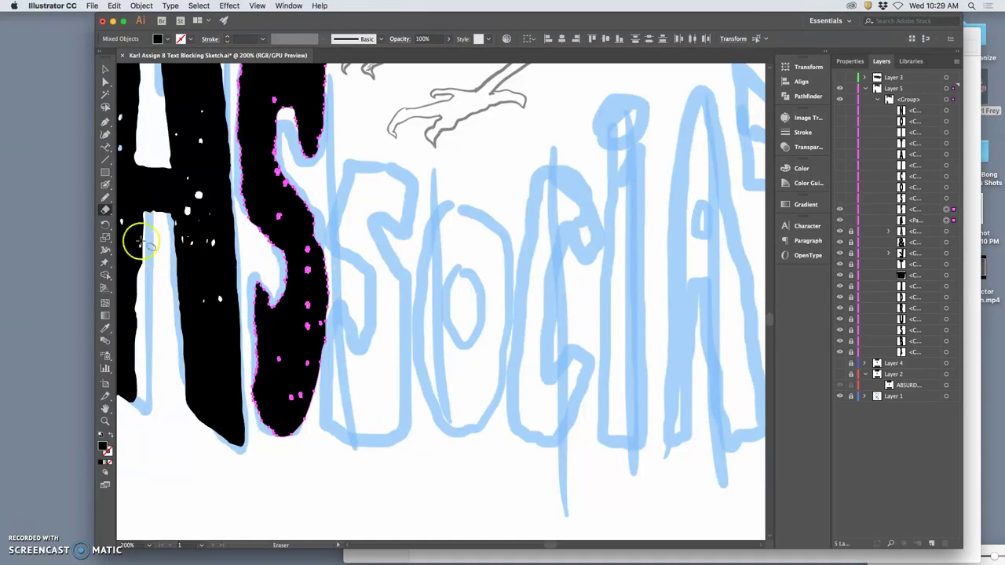
{"action": "left_click", "coordinate": [103, 194]}
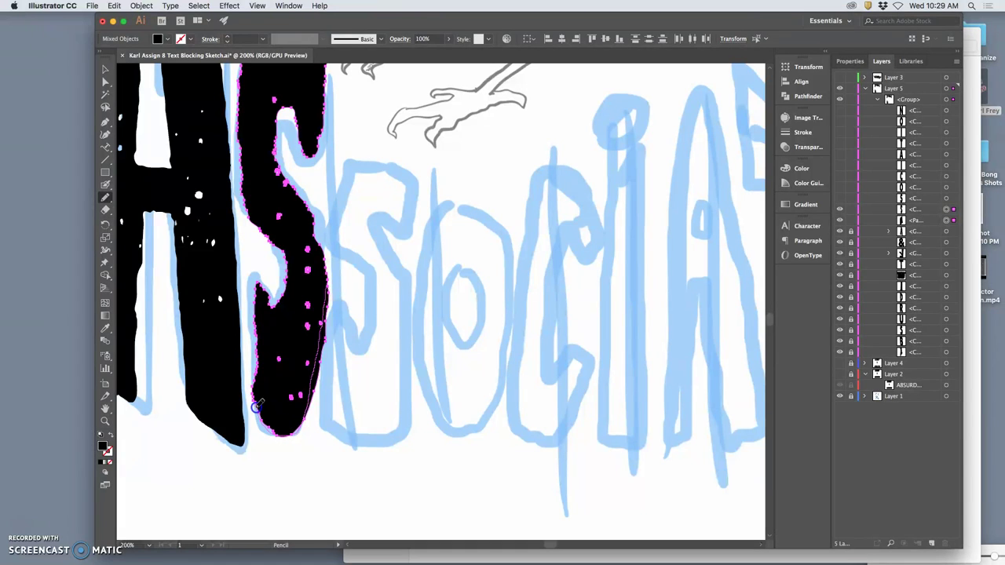
{"action": "left_click_drag", "start_coordinate": [256, 400], "coordinate": [256, 402]}
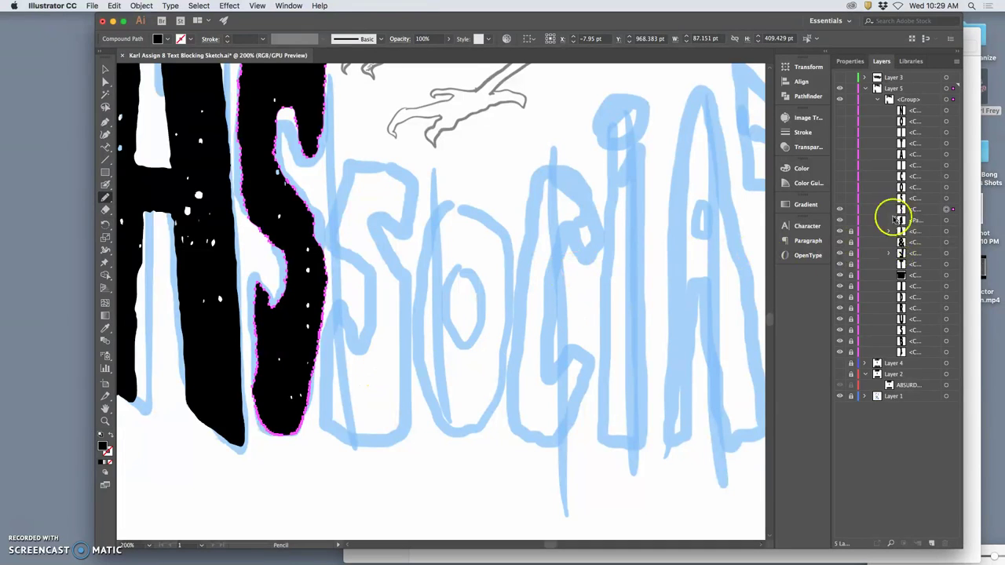
{"action": "left_click", "coordinate": [850, 210]}
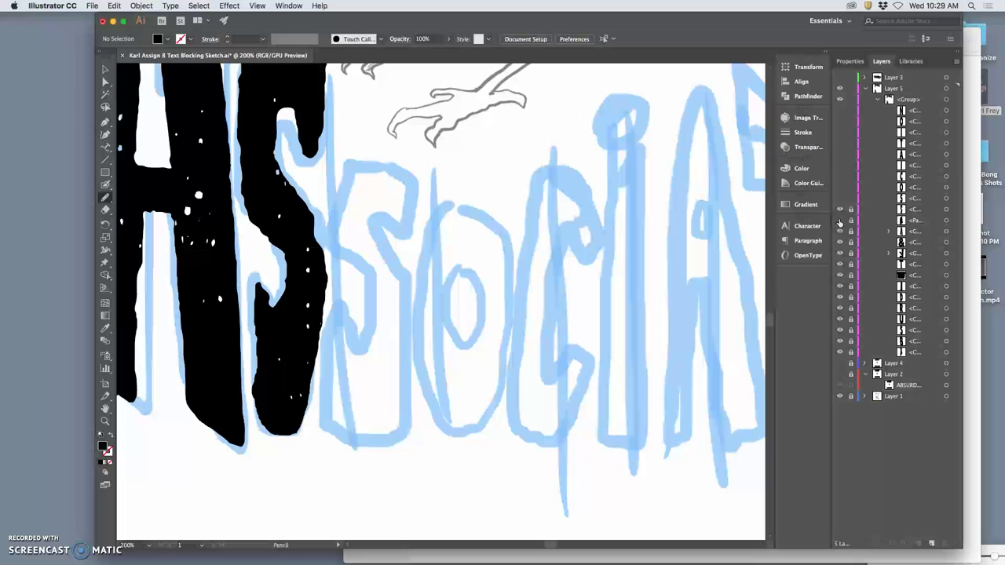
- Delete the stray path listed directly beneath the first S in Layer 5's group
{"action": "left_click", "coordinate": [850, 221]}
{"action": "left_click_drag", "start_coordinate": [947, 222], "coordinate": [929, 232]}
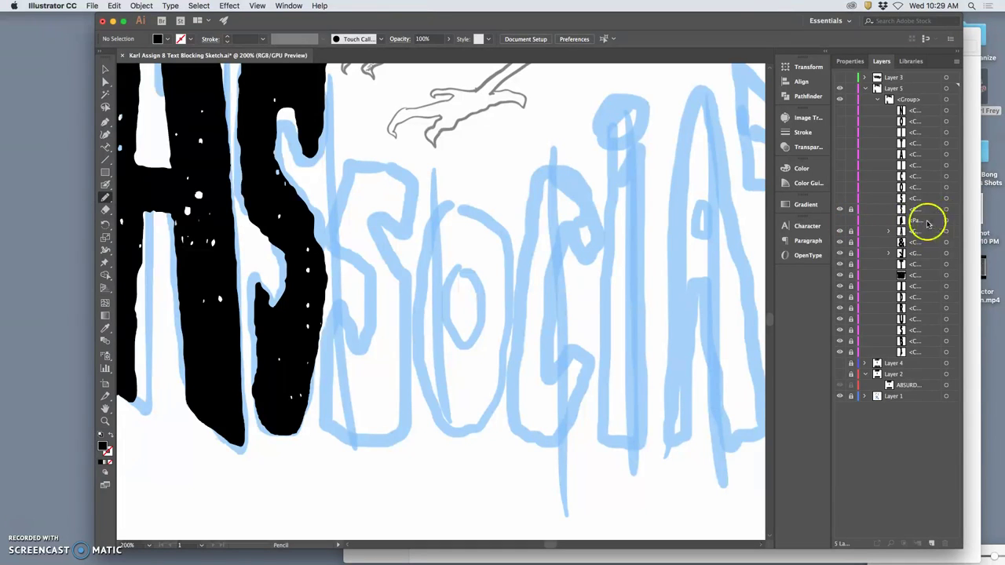
{"action": "left_click", "coordinate": [927, 223]}
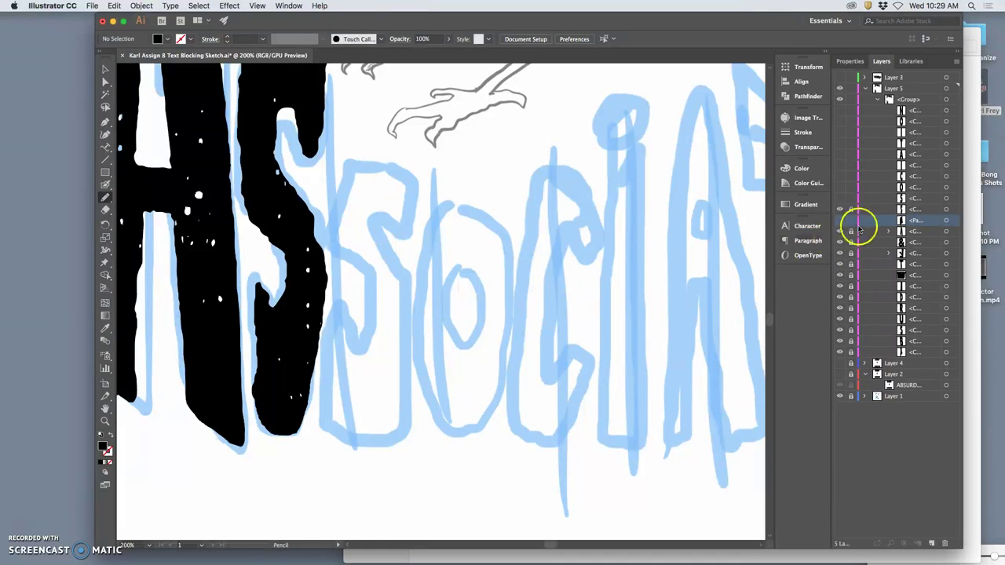
{"action": "left_click", "coordinate": [914, 224]}
{"action": "left_click_drag", "start_coordinate": [914, 224], "coordinate": [947, 543]}
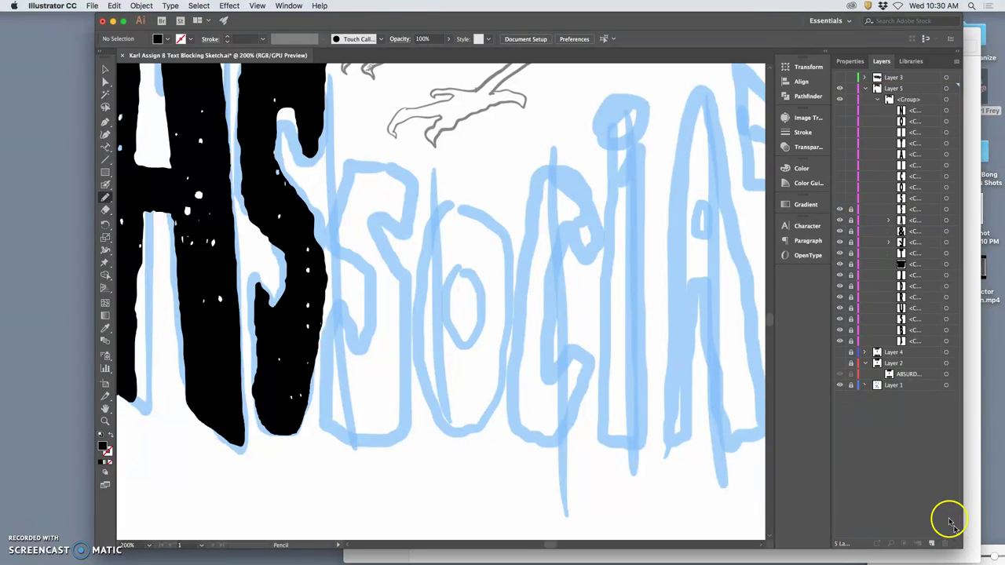
- Show the hidden second S and move it over its blue sketch outline beside the first S
{"action": "left_click", "coordinate": [840, 200]}
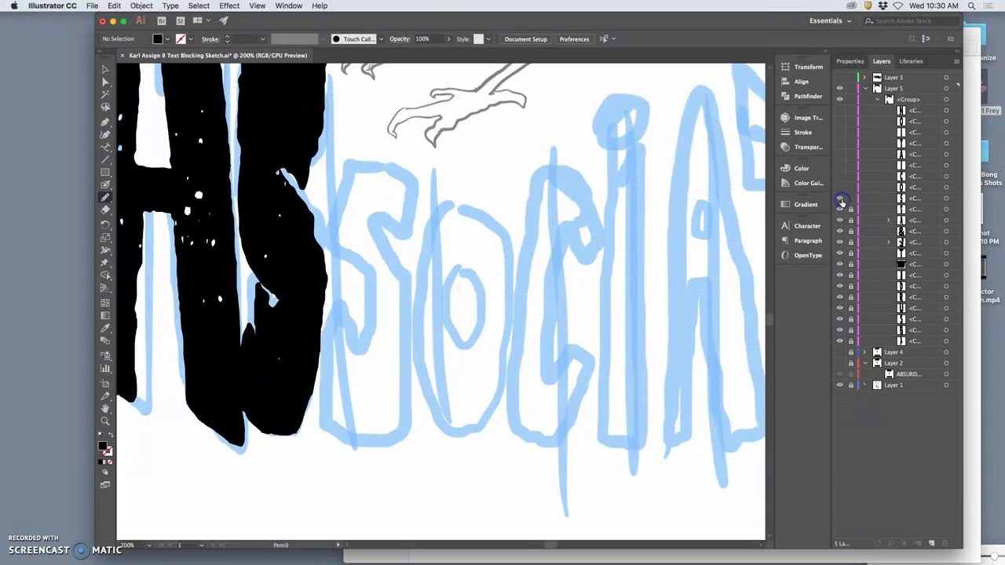
{"action": "left_click", "coordinate": [952, 199]}
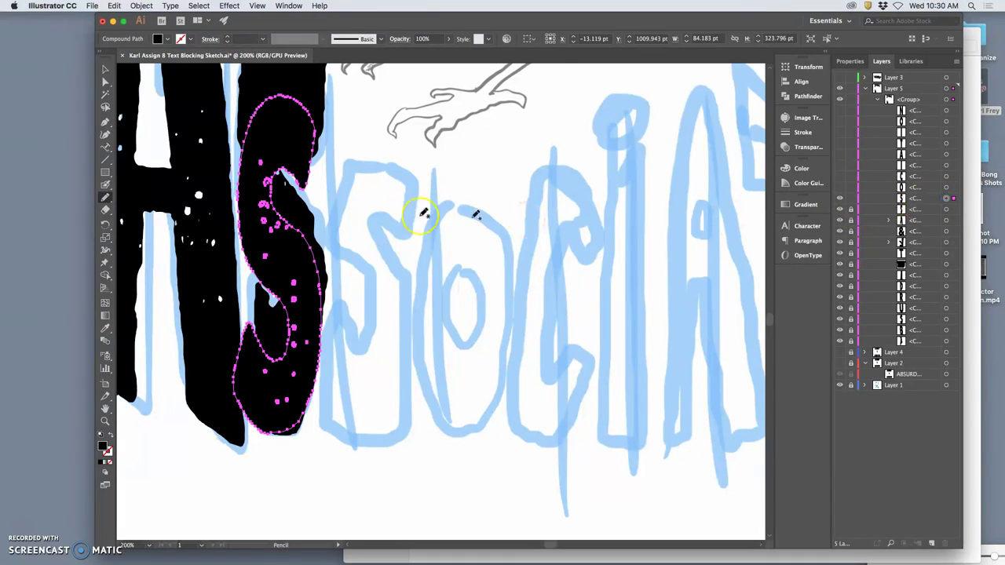
{"action": "left_click", "coordinate": [106, 81]}
{"action": "left_click_drag", "start_coordinate": [284, 143], "coordinate": [383, 169]}
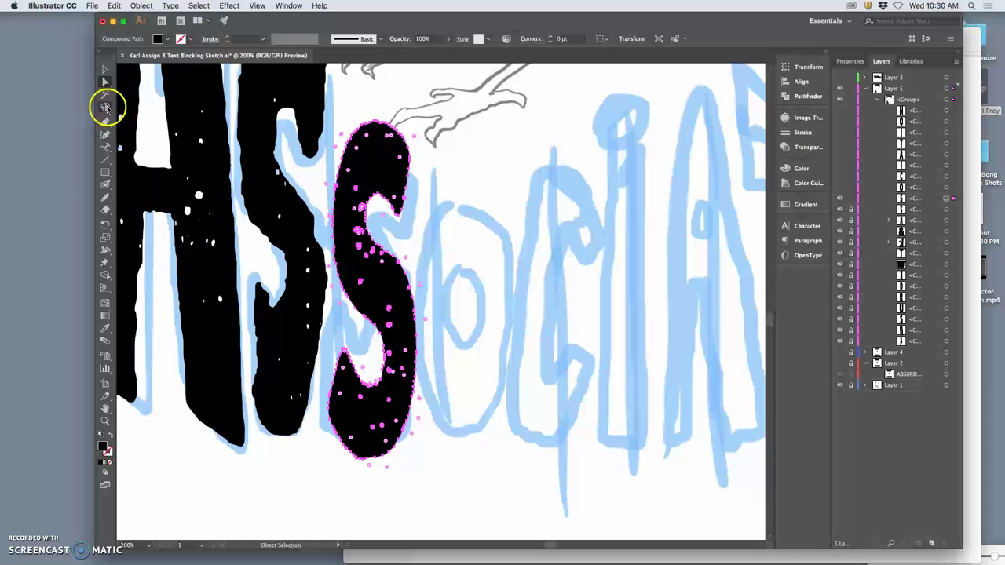
- Redraw the lower half of the second S with the Pencil tool to follow the blue sketch
{"action": "left_click", "coordinate": [106, 107]}
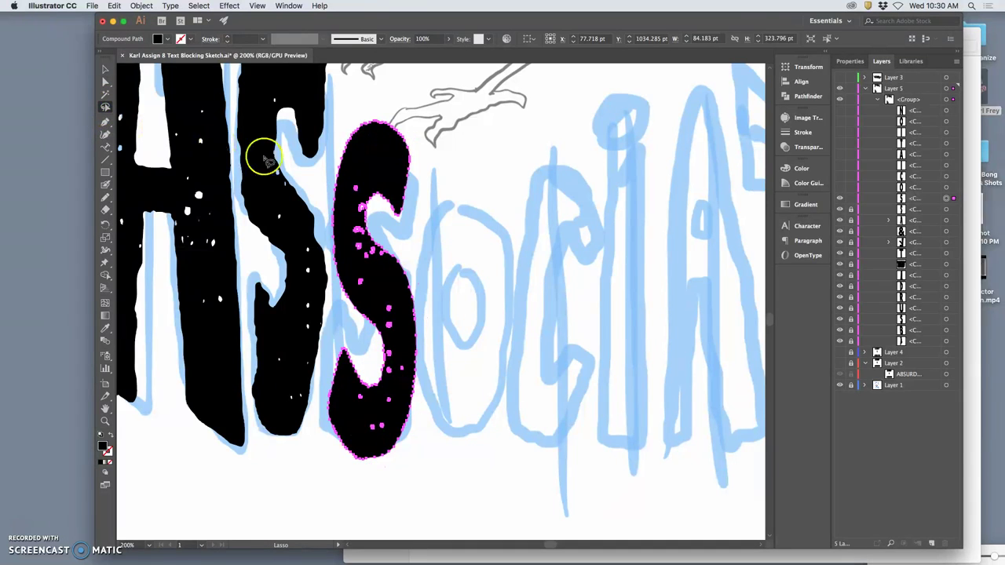
{"action": "left_click", "coordinate": [104, 197]}
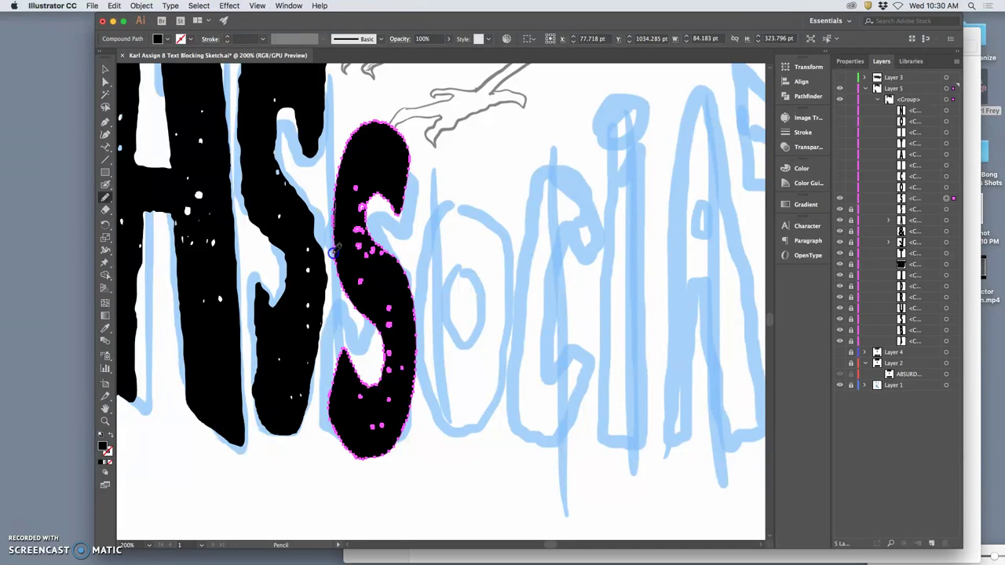
{"action": "left_click_drag", "start_coordinate": [369, 289], "coordinate": [379, 316]}
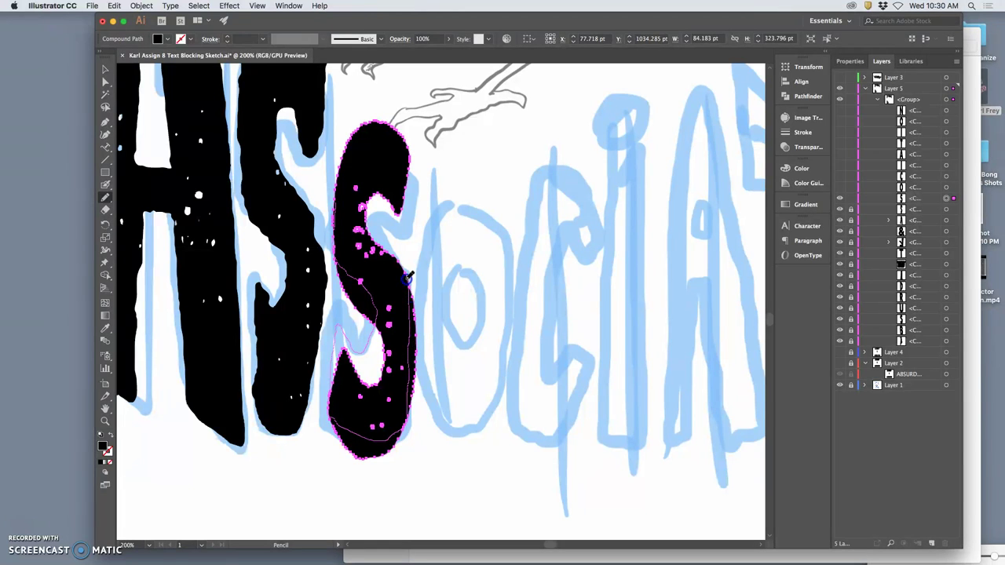
{"action": "mouse_move", "coordinate": [405, 272]}
{"action": "left_mouse_down"}
{"action": "mouse_move", "coordinate": [373, 374]}
{"action": "mouse_move", "coordinate": [385, 231]}
{"action": "mouse_move", "coordinate": [380, 248]}
{"action": "mouse_move", "coordinate": [400, 269]}
{"action": "left_mouse_up"}
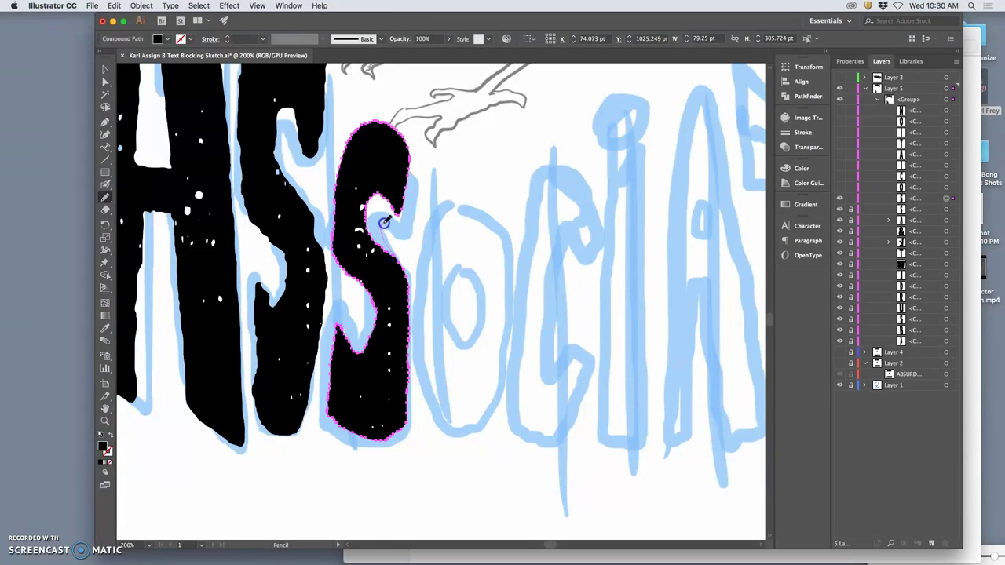
- Redraw the upper half of the second S to the sketch, making the letter about 82 by 266 pt
{"action": "left_click_drag", "start_coordinate": [408, 237], "coordinate": [412, 202]}
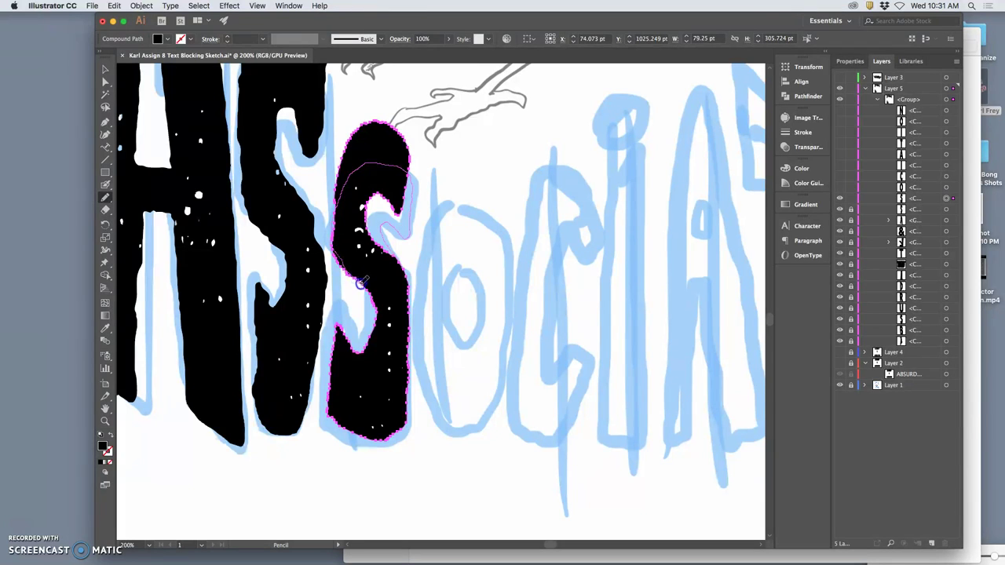
{"action": "left_click_drag", "start_coordinate": [361, 284], "coordinate": [363, 286]}
{"action": "mouse_move", "coordinate": [385, 244]}
{"action": "left_mouse_down"}
{"action": "mouse_move", "coordinate": [376, 229]}
{"action": "mouse_move", "coordinate": [396, 234]}
{"action": "left_mouse_up"}
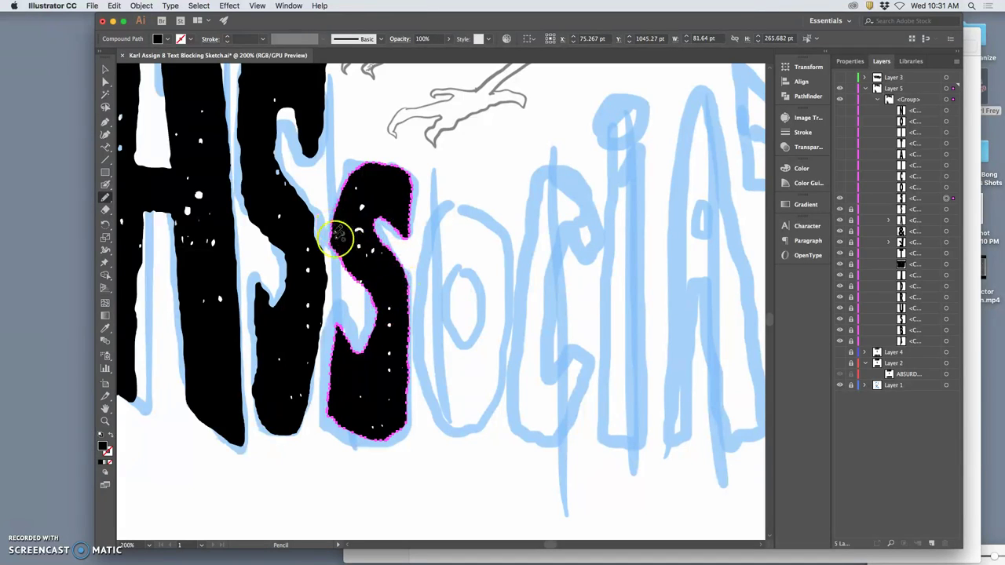
- Refine the second S with the Pencil tool along its lower-right corner, inner lower curve and left edges
{"action": "left_click_drag", "start_coordinate": [405, 375], "coordinate": [409, 374]}
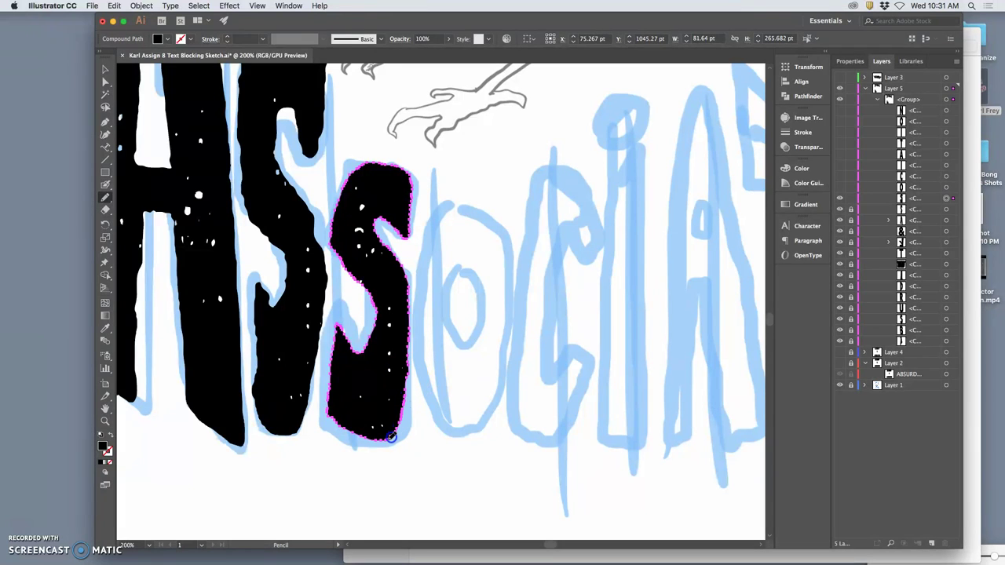
{"action": "mouse_move", "coordinate": [393, 438]}
{"action": "left_mouse_down"}
{"action": "mouse_move", "coordinate": [372, 462]}
{"action": "mouse_move", "coordinate": [407, 290]}
{"action": "mouse_move", "coordinate": [380, 351]}
{"action": "mouse_move", "coordinate": [367, 290]}
{"action": "left_mouse_up"}
{"action": "mouse_move", "coordinate": [357, 354]}
{"action": "left_mouse_down"}
{"action": "mouse_move", "coordinate": [398, 294]}
{"action": "mouse_move", "coordinate": [383, 303]}
{"action": "mouse_move", "coordinate": [375, 345]}
{"action": "mouse_move", "coordinate": [404, 313]}
{"action": "mouse_move", "coordinate": [384, 334]}
{"action": "mouse_move", "coordinate": [370, 292]}
{"action": "mouse_move", "coordinate": [353, 296]}
{"action": "mouse_move", "coordinate": [318, 179]}
{"action": "mouse_move", "coordinate": [330, 210]}
{"action": "mouse_move", "coordinate": [346, 165]}
{"action": "mouse_move", "coordinate": [372, 161]}
{"action": "left_mouse_up"}
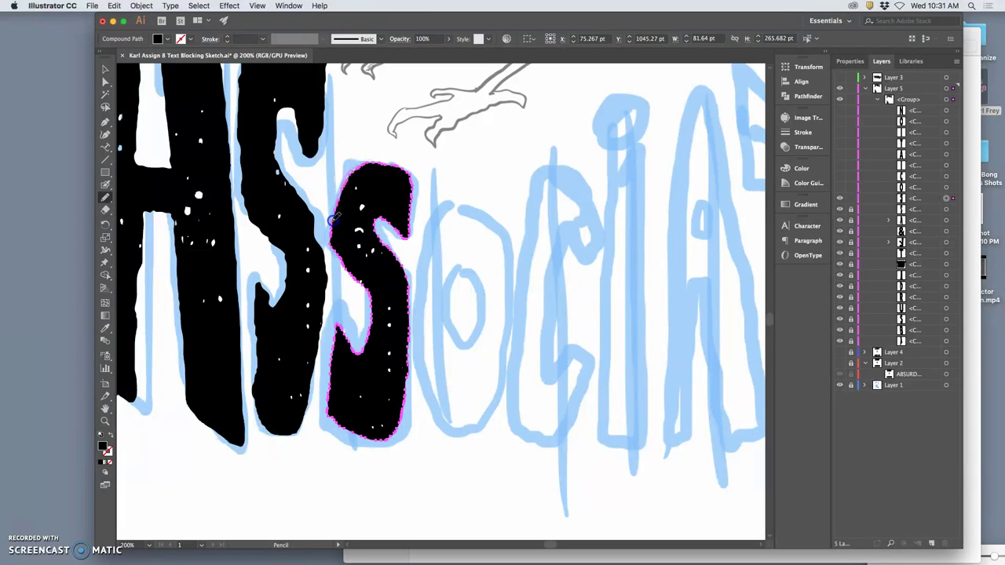
{"action": "mouse_move", "coordinate": [333, 220]}
{"action": "left_mouse_down"}
{"action": "mouse_move", "coordinate": [326, 285]}
{"action": "mouse_move", "coordinate": [410, 390]}
{"action": "mouse_move", "coordinate": [400, 409]}
{"action": "mouse_move", "coordinate": [396, 286]}
{"action": "mouse_move", "coordinate": [411, 274]}
{"action": "mouse_move", "coordinate": [440, 337]}
{"action": "mouse_move", "coordinate": [420, 343]}
{"action": "mouse_move", "coordinate": [406, 327]}
{"action": "mouse_move", "coordinate": [400, 283]}
{"action": "mouse_move", "coordinate": [416, 329]}
{"action": "mouse_move", "coordinate": [397, 341]}
{"action": "mouse_move", "coordinate": [332, 249]}
{"action": "mouse_move", "coordinate": [385, 336]}
{"action": "mouse_move", "coordinate": [369, 333]}
{"action": "left_mouse_up"}
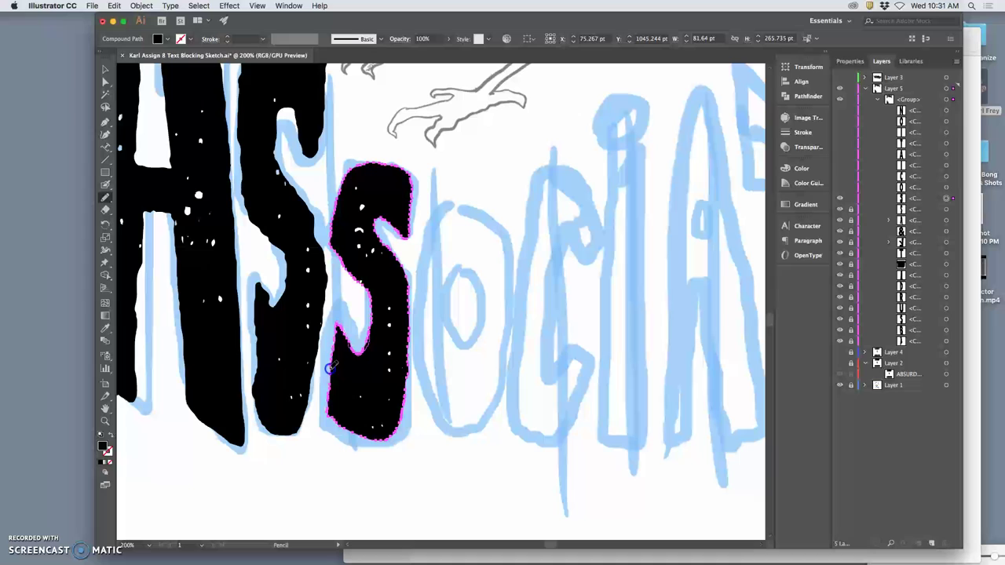
{"action": "left_click_drag", "start_coordinate": [330, 389], "coordinate": [331, 390]}
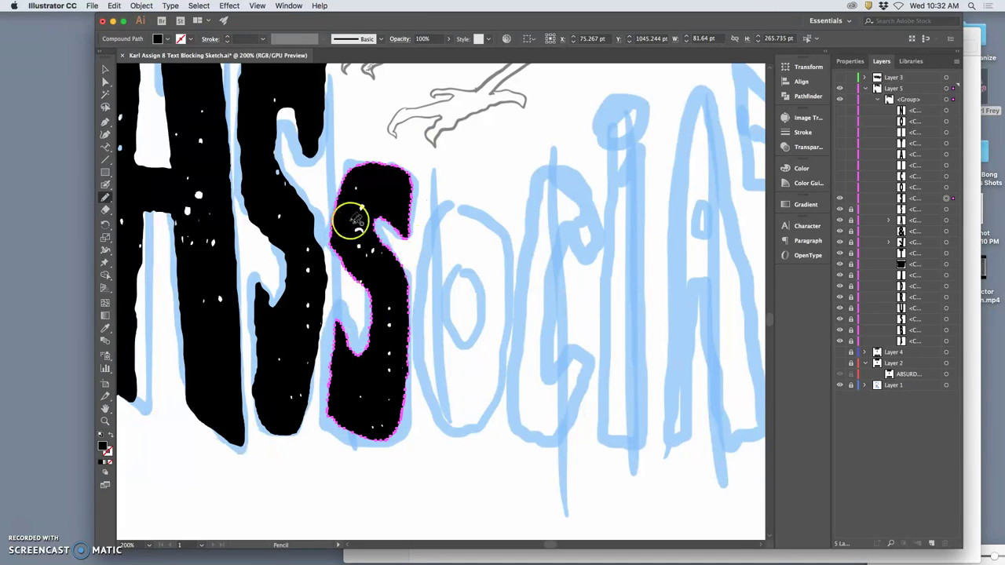
- Touch up the second S's top edge and the diagonal edge below its upper opening with the Pencil tool
{"action": "key", "text": "super+minus"}
{"action": "key", "text": "super+minus"}
{"action": "key", "text": "super+minus"}
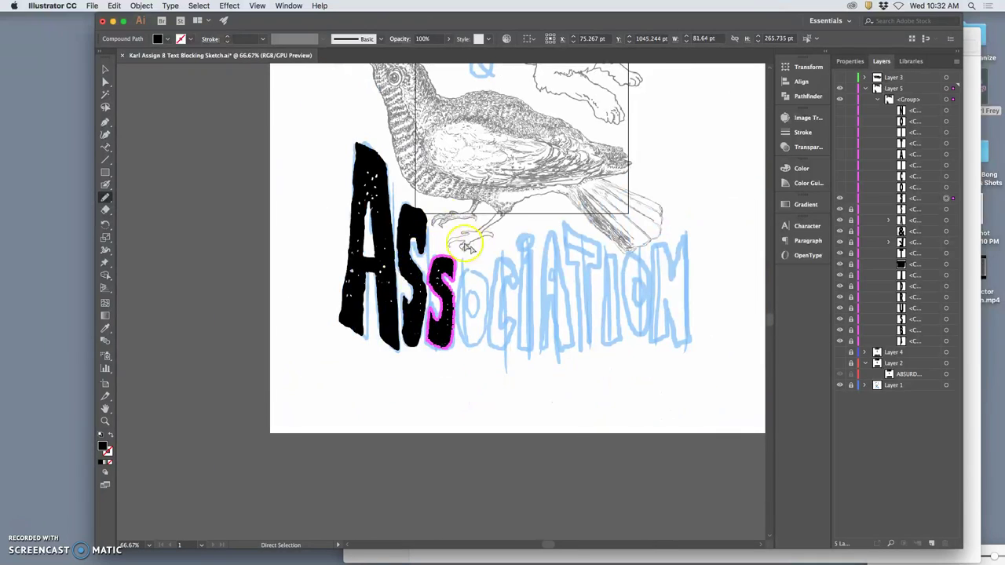
{"action": "key", "text": "super+equal"}
{"action": "key", "text": "super+equal"}
{"action": "key", "text": "super+equal"}
{"action": "key", "text": "super+equal"}
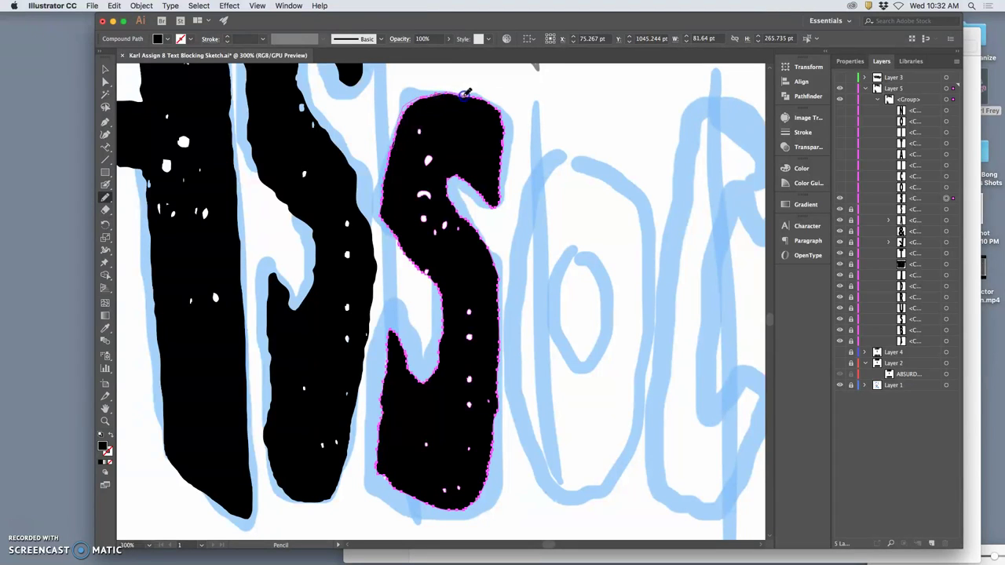
{"action": "left_click_drag", "start_coordinate": [472, 97], "coordinate": [479, 98]}
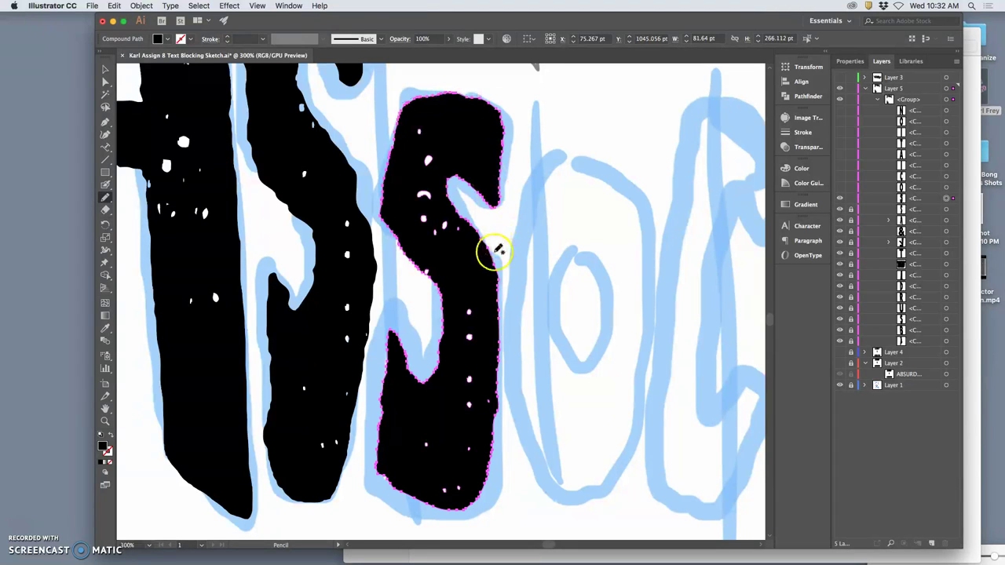
{"action": "left_click_drag", "start_coordinate": [487, 240], "coordinate": [461, 205]}
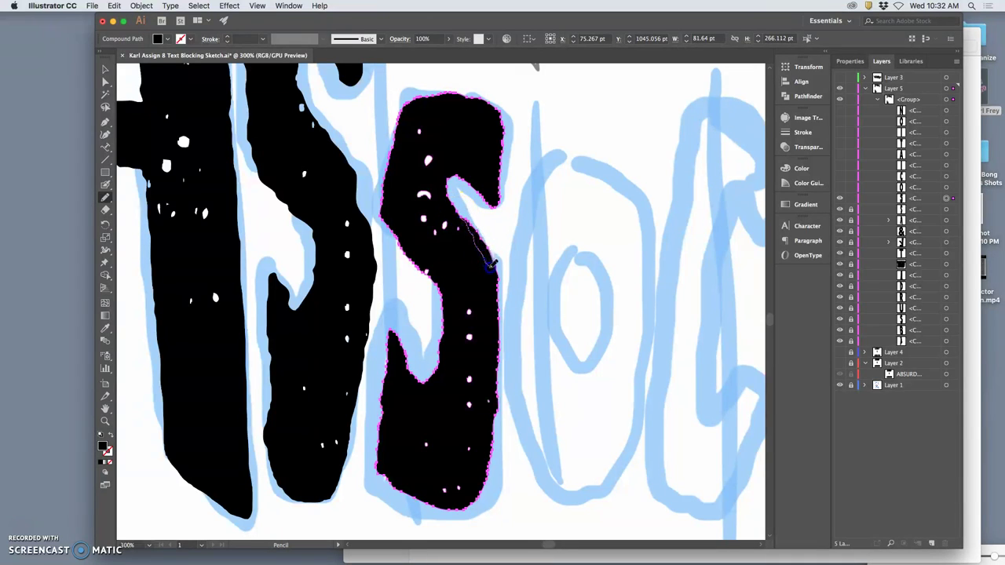
{"action": "left_click_drag", "start_coordinate": [499, 293], "coordinate": [497, 298]}
{"action": "left_click_drag", "start_coordinate": [479, 364], "coordinate": [481, 360]}
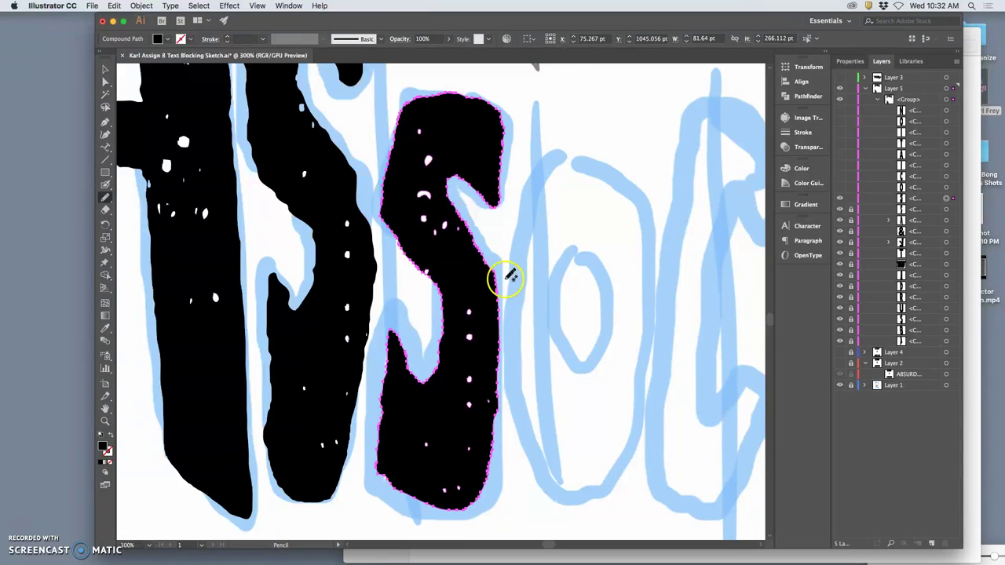
- Check the second S against the whole word and lock it
{"action": "key", "text": "a"}
{"action": "key", "text": "super+minus"}
{"action": "key", "text": "super+minus"}
{"action": "key", "text": "super+minus"}
{"action": "key", "text": "super+minus"}
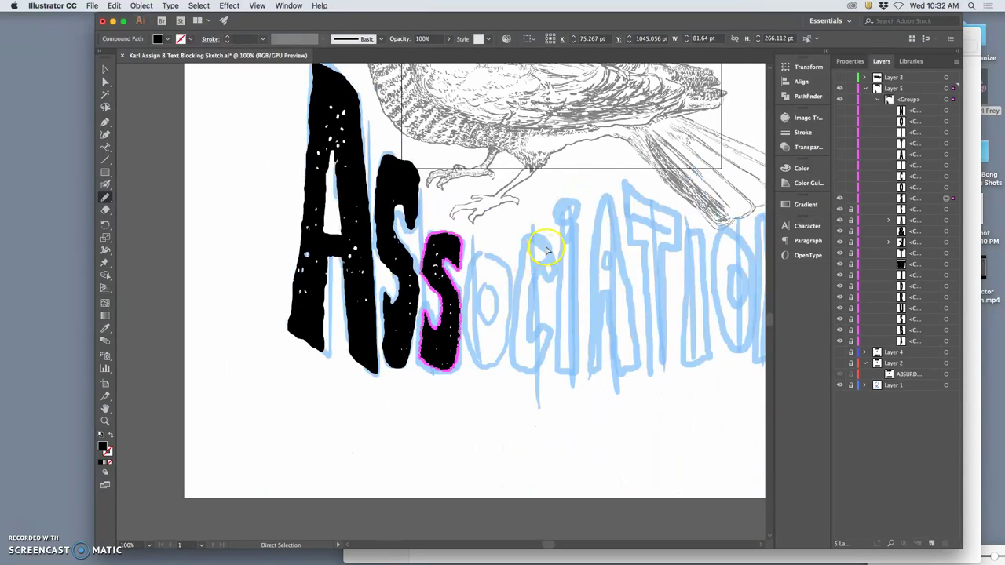
{"action": "key", "text": "super+minus"}
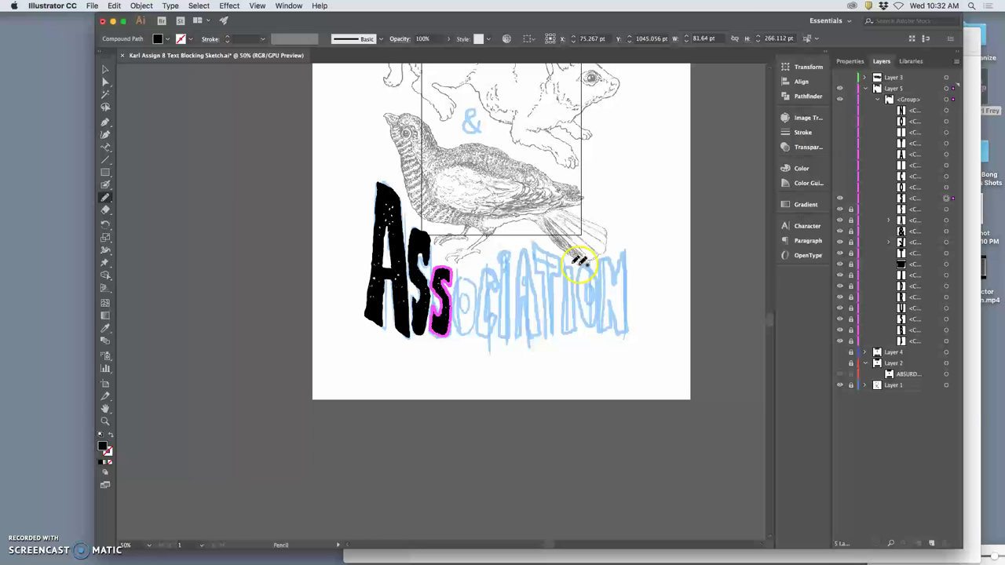
{"action": "key", "text": "super+plus"}
{"action": "key", "text": "super+plus"}
{"action": "key", "text": "super+plus"}
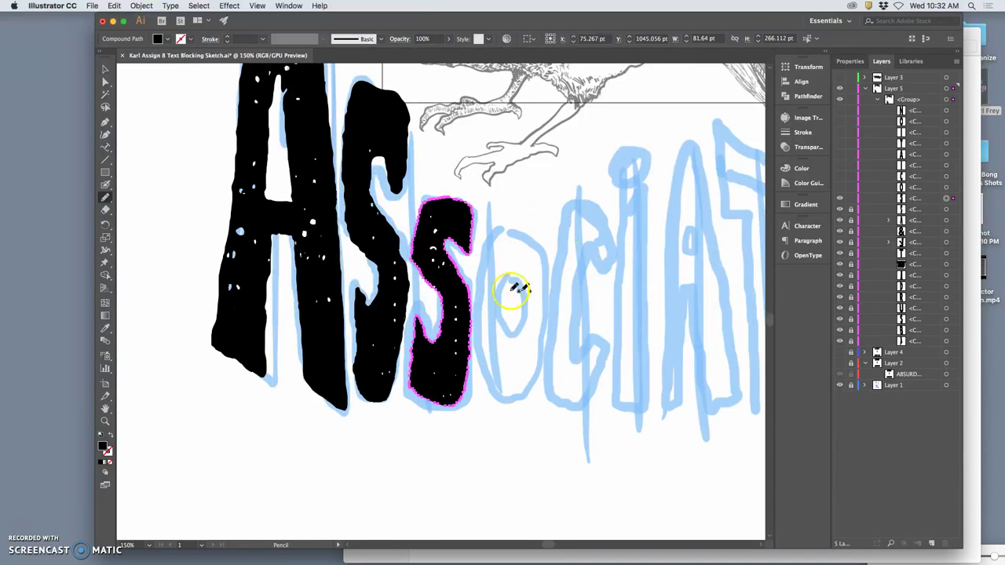
{"action": "key", "text": "space"}
{"action": "mouse_move", "coordinate": [549, 244]}
{"action": "left_mouse_down"}
{"action": "mouse_move", "coordinate": [445, 276]}
{"action": "mouse_move", "coordinate": [403, 276]}
{"action": "left_mouse_up"}
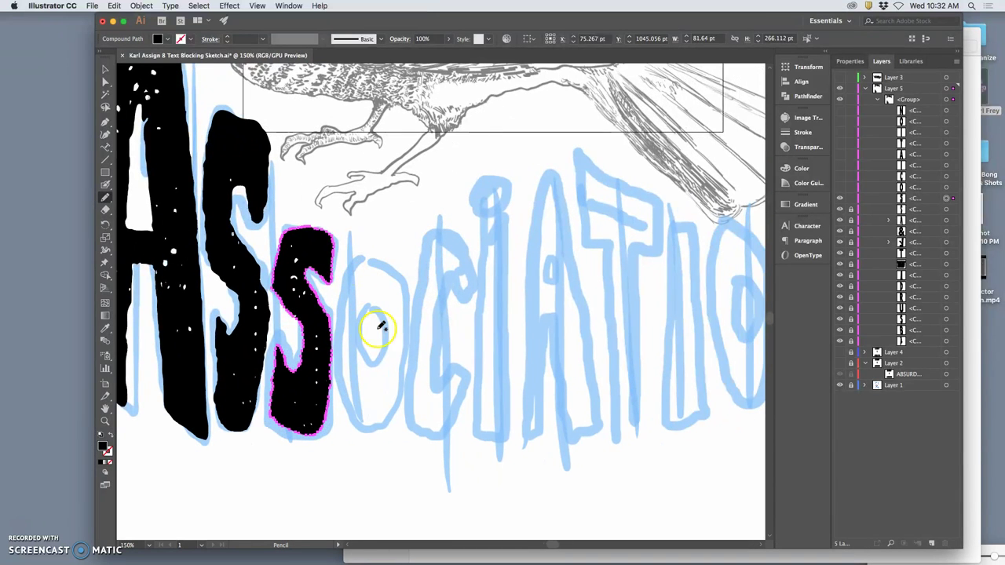
{"action": "left_click", "coordinate": [850, 198]}
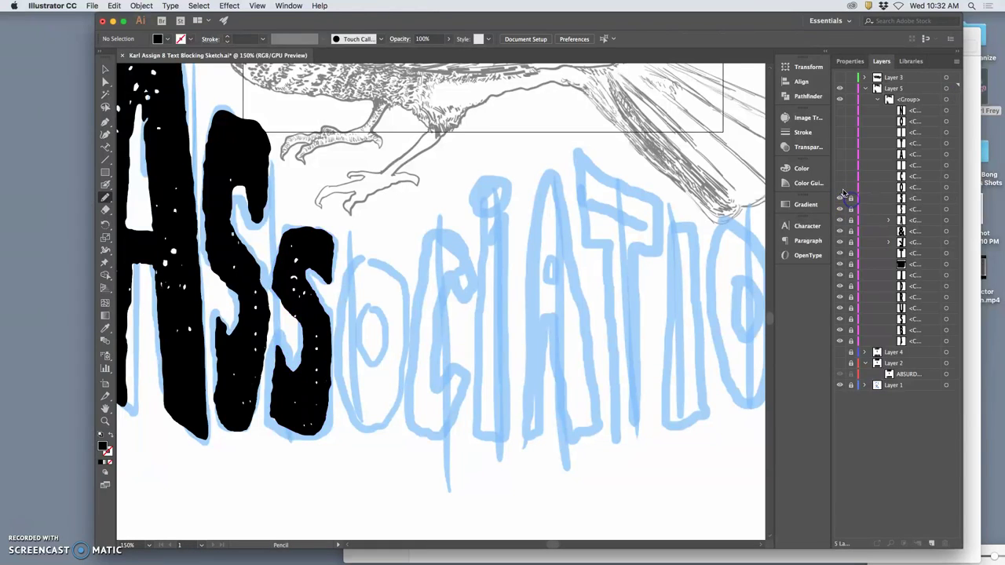
- Show the hidden O and move it over its blue sketch outline after the second S
{"action": "left_click", "coordinate": [840, 189]}
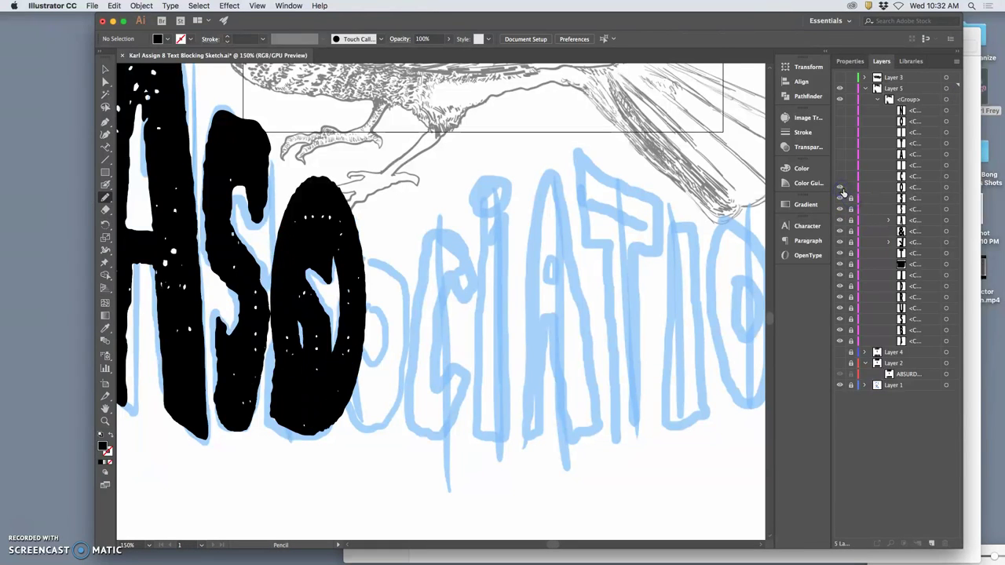
{"action": "left_click", "coordinate": [948, 188]}
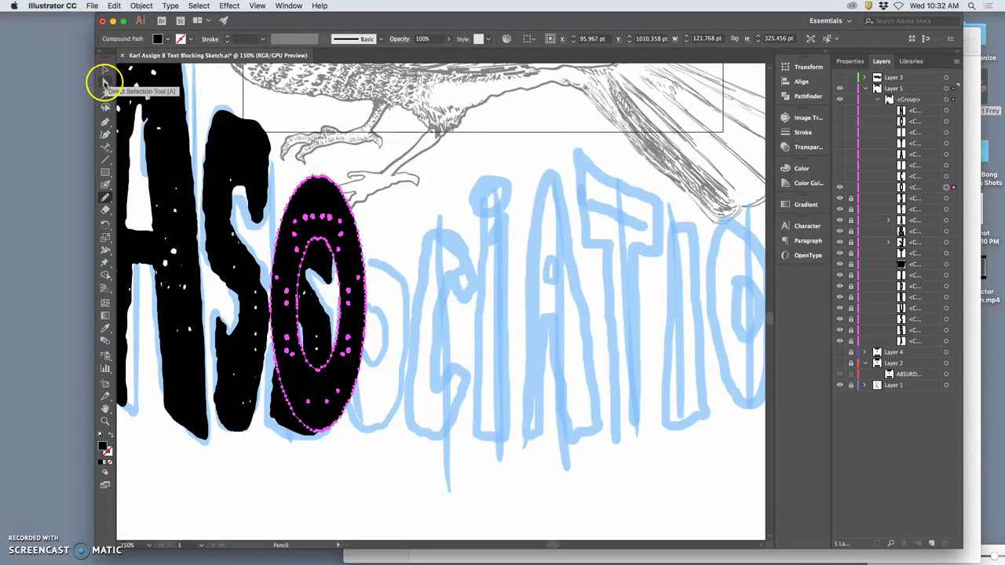
{"action": "left_click", "coordinate": [105, 82]}
{"action": "mouse_move", "coordinate": [318, 197]}
{"action": "left_mouse_down"}
{"action": "mouse_move", "coordinate": [395, 218]}
{"action": "mouse_move", "coordinate": [402, 200]}
{"action": "left_mouse_up"}
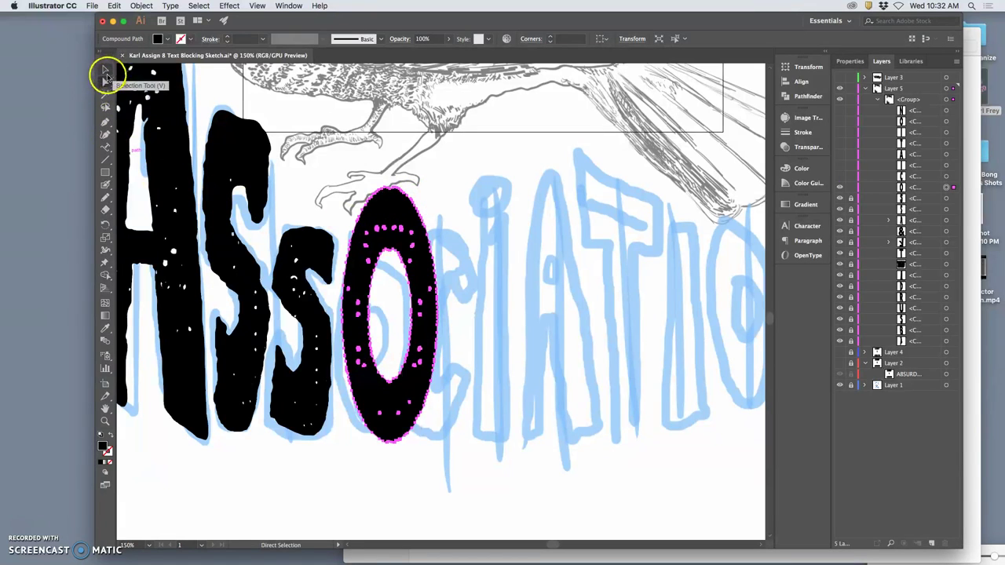
- Scale the O down to about 92 by 229 pt and fit it onto its sketch outline
{"action": "left_click", "coordinate": [105, 69]}
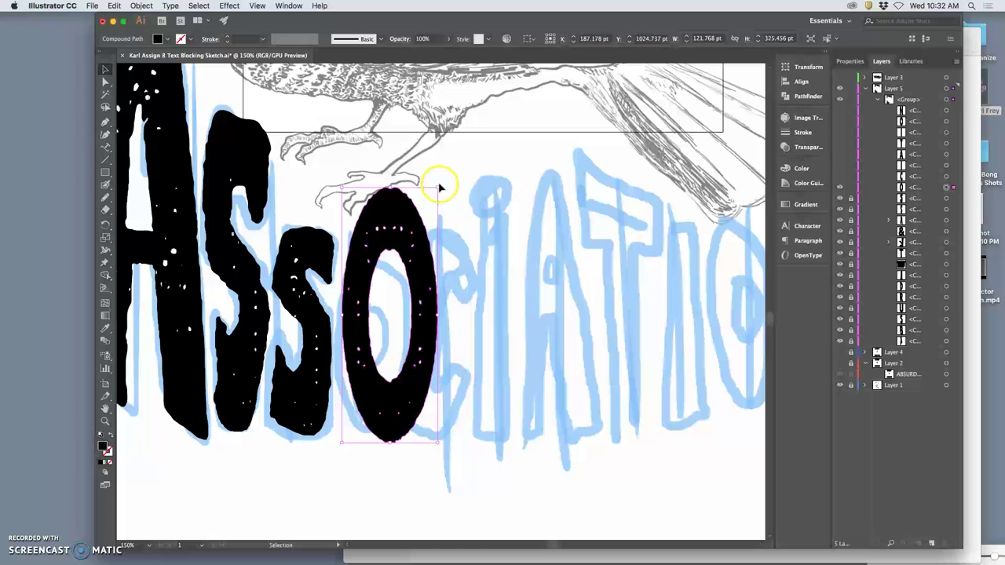
{"action": "left_click_drag", "start_coordinate": [437, 188], "coordinate": [382, 281]}
{"action": "left_click", "coordinate": [401, 313]}
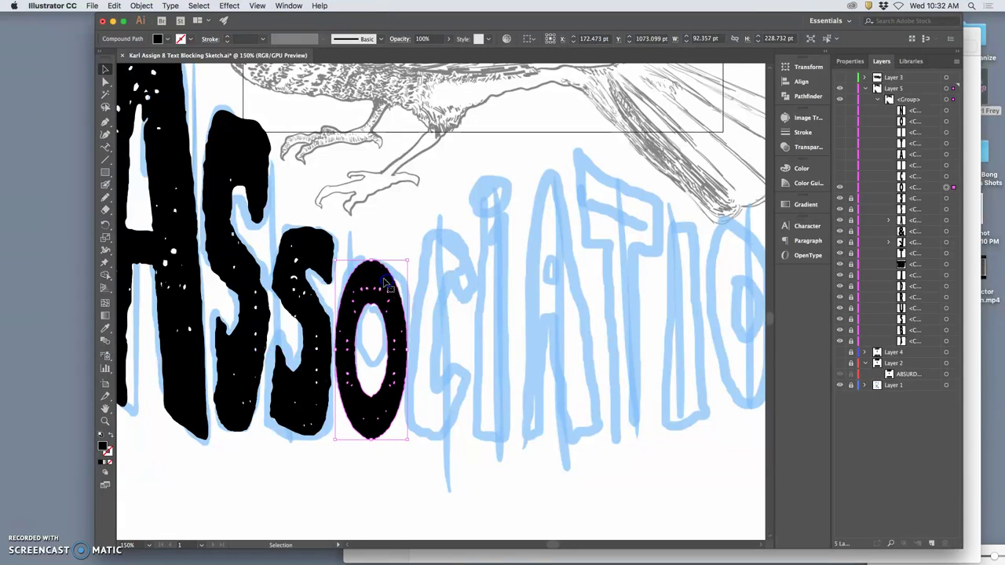
- Nudge the O up onto its sketch outline and redraw its inner opening to about 41 by 96 pt with the Pencil tool
{"action": "left_click_drag", "start_coordinate": [400, 345], "coordinate": [409, 339]}
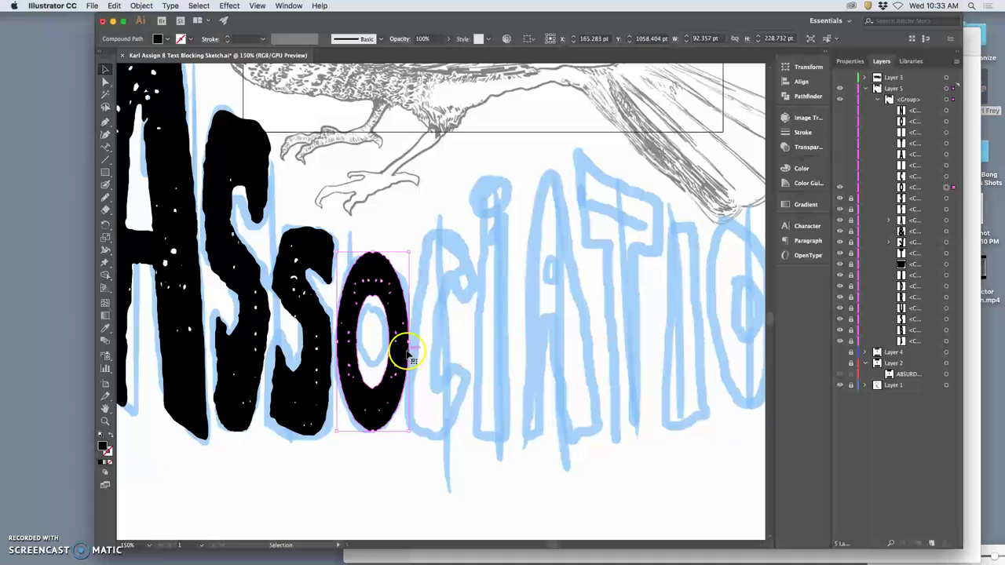
{"action": "left_click", "coordinate": [105, 197]}
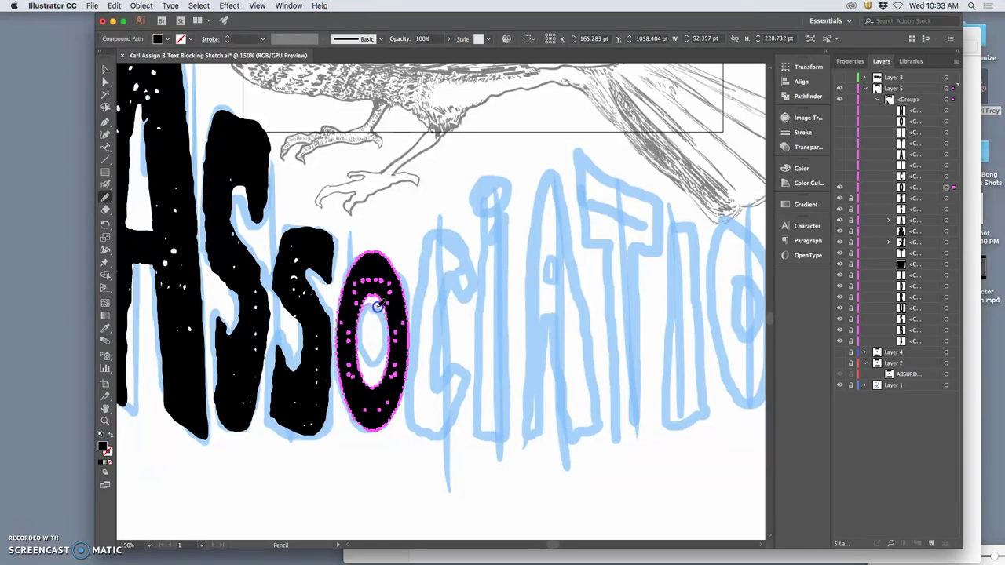
{"action": "mouse_move", "coordinate": [388, 322]}
{"action": "left_mouse_down"}
{"action": "mouse_move", "coordinate": [378, 370]}
{"action": "mouse_move", "coordinate": [360, 346]}
{"action": "left_mouse_up"}
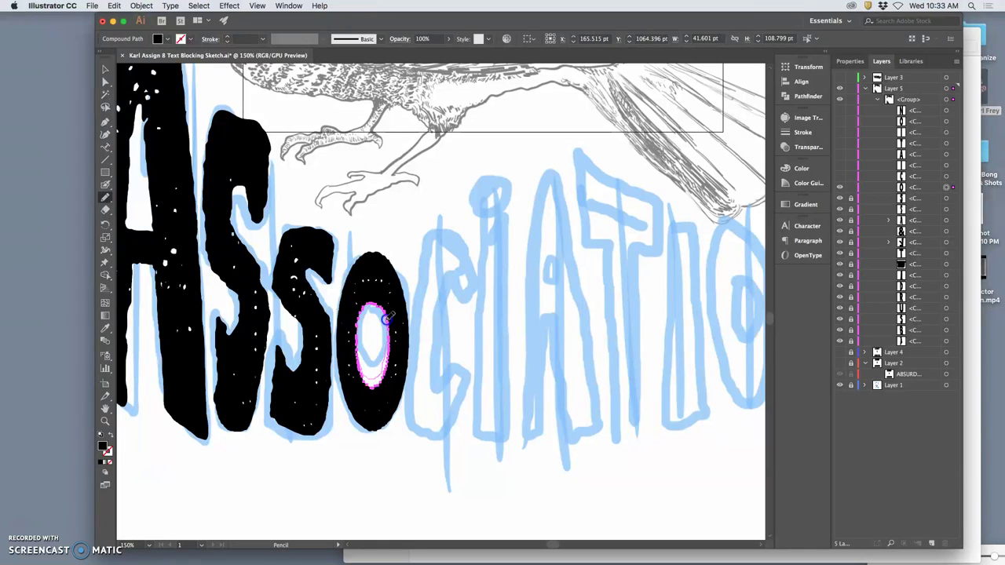
{"action": "left_click_drag", "start_coordinate": [386, 319], "coordinate": [384, 317]}
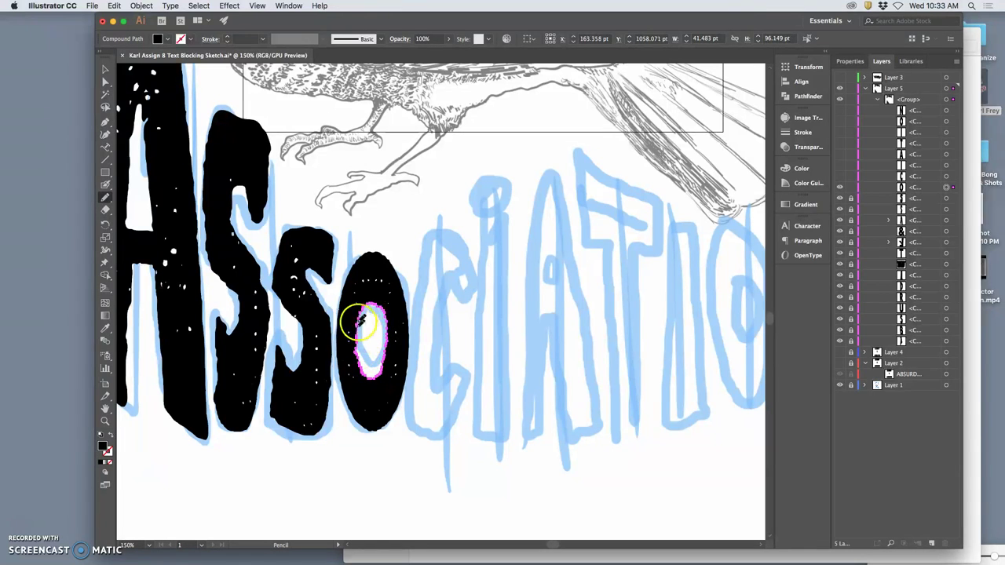
- Redraw the O's top edge higher to match the sketch, making the letter about 248 pt tall
{"action": "left_click", "coordinate": [350, 292], "text": "super"}
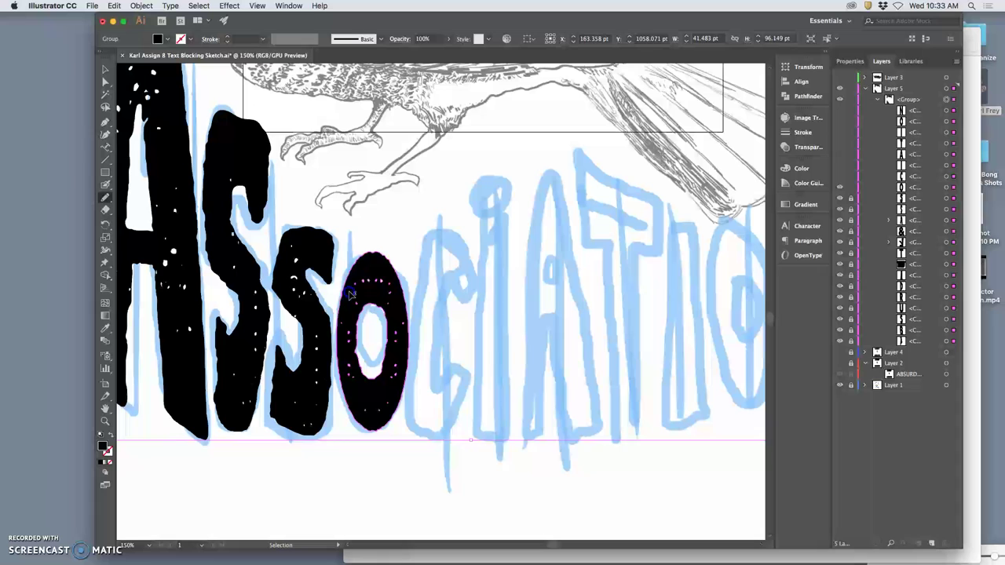
{"action": "left_click", "coordinate": [349, 298], "text": "super"}
{"action": "left_click", "coordinate": [339, 311], "text": "super"}
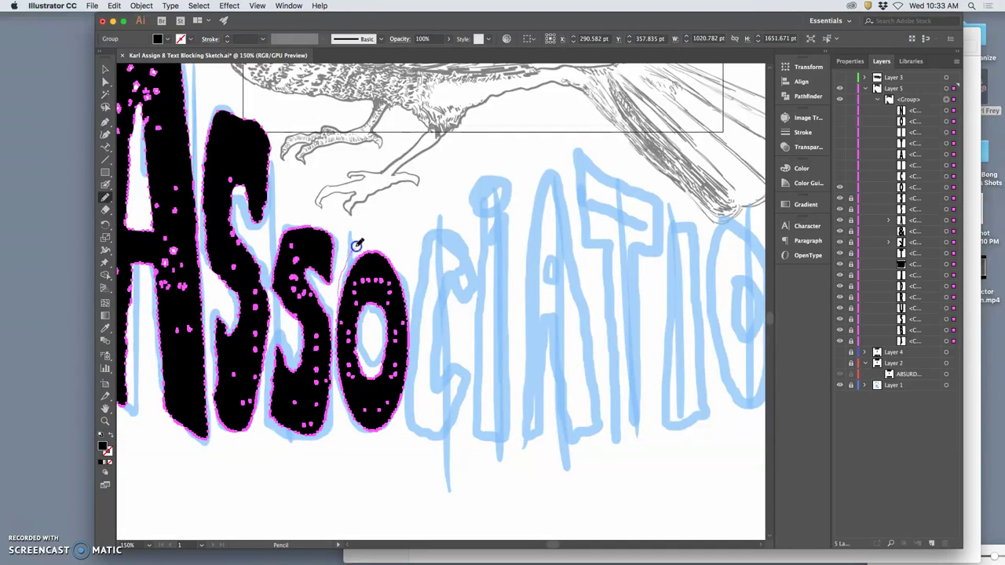
{"action": "left_click_drag", "start_coordinate": [367, 237], "coordinate": [386, 242]}
{"action": "left_click_drag", "start_coordinate": [407, 310], "coordinate": [405, 318]}
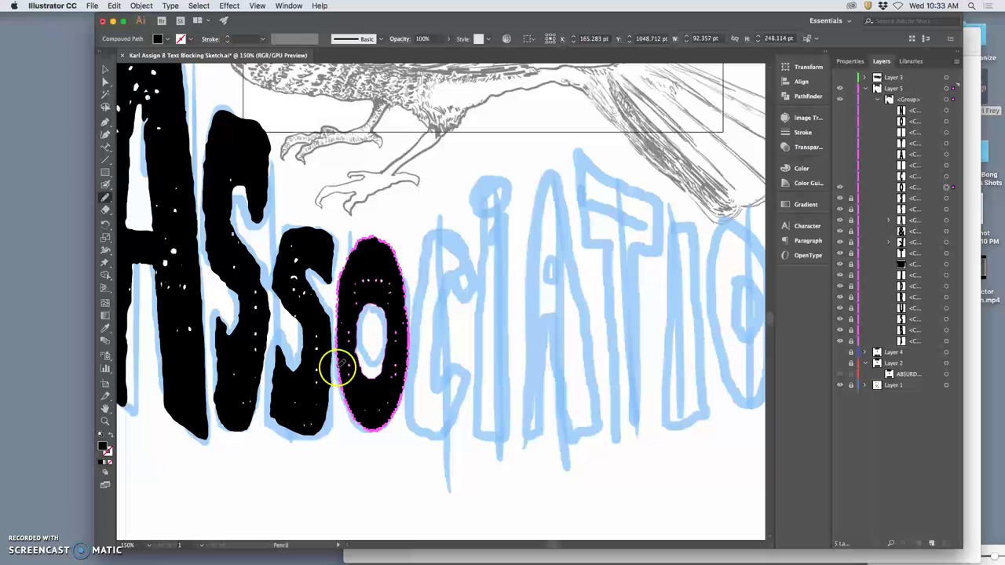
{"action": "left_click_drag", "start_coordinate": [337, 370], "coordinate": [339, 379]}
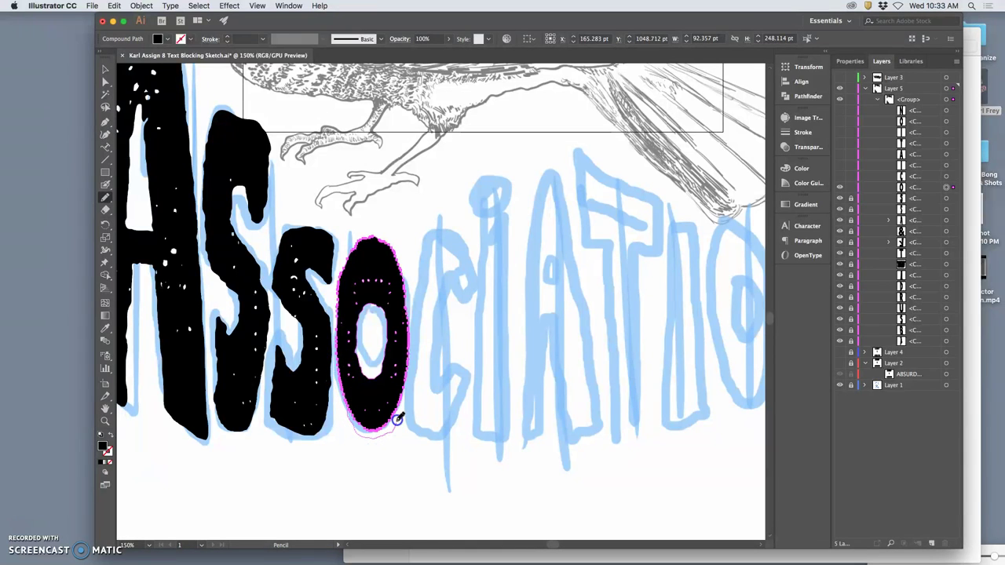
{"action": "mouse_move", "coordinate": [400, 403]}
{"action": "left_mouse_down"}
{"action": "mouse_move", "coordinate": [403, 385]}
{"action": "mouse_move", "coordinate": [399, 394]}
{"action": "left_mouse_up"}
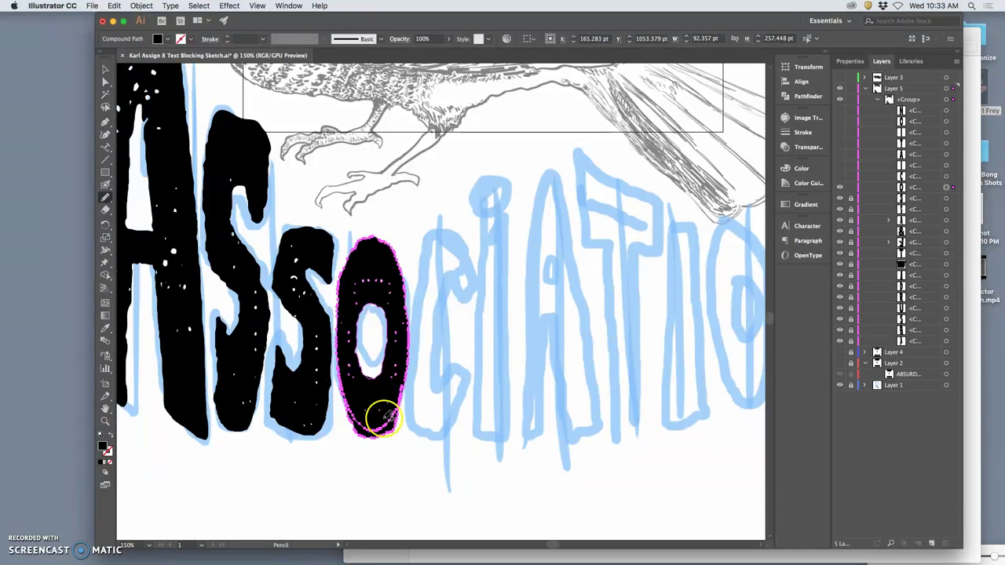
{"action": "key", "text": "super+z"}
- Redraw the O's bottom edge slightly lower with the Pencil tool, making the letter about 253 pt tall
{"action": "key", "text": "n"}
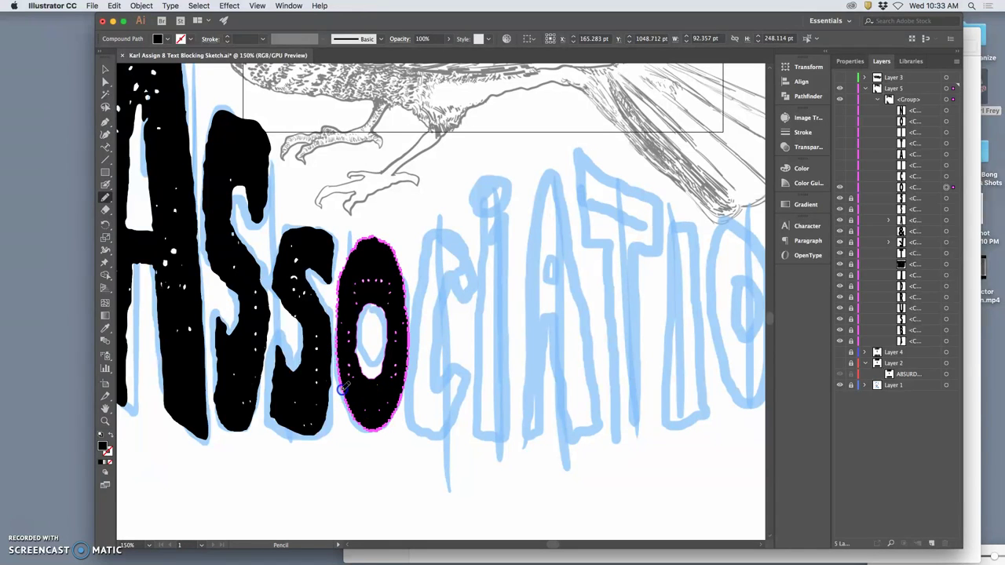
{"action": "mouse_move", "coordinate": [358, 431]}
{"action": "left_mouse_down"}
{"action": "mouse_move", "coordinate": [382, 431]}
{"action": "mouse_move", "coordinate": [404, 391]}
{"action": "left_mouse_up"}
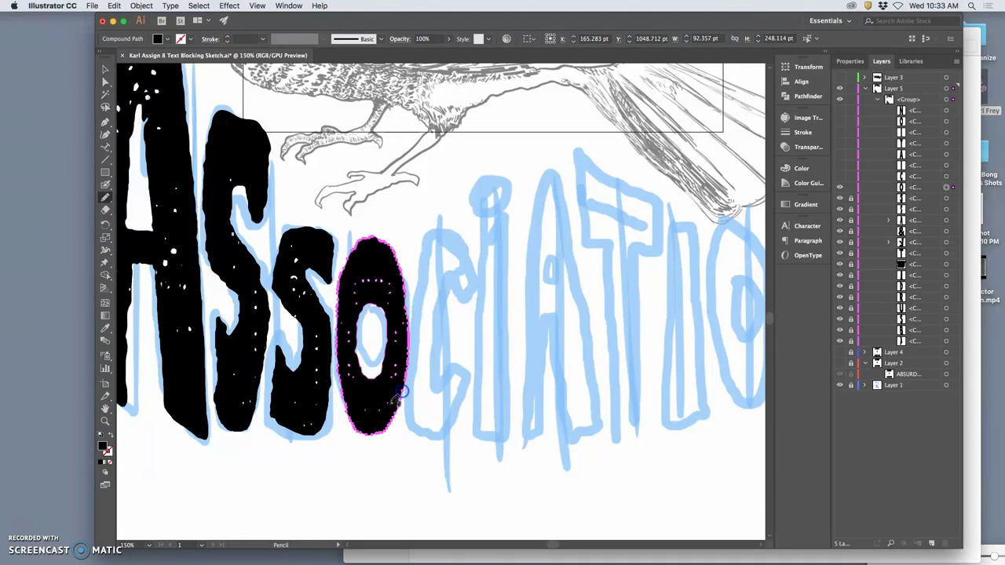
- Extend the O's inner opening upward and downward to about 41 by 133 pt with the Pencil tool
{"action": "left_click", "coordinate": [374, 291], "text": "super"}
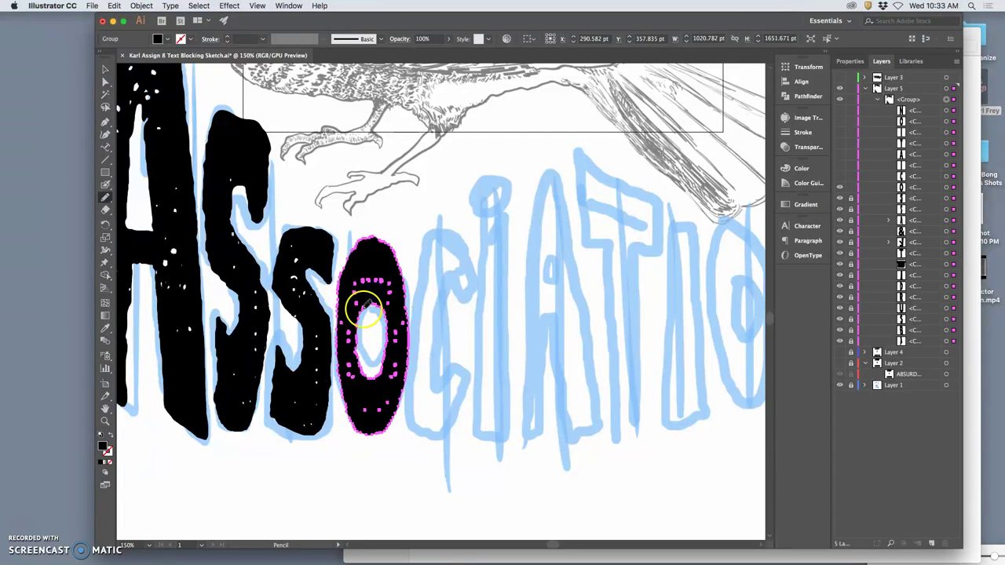
{"action": "left_click_drag", "start_coordinate": [366, 305], "coordinate": [361, 308]}
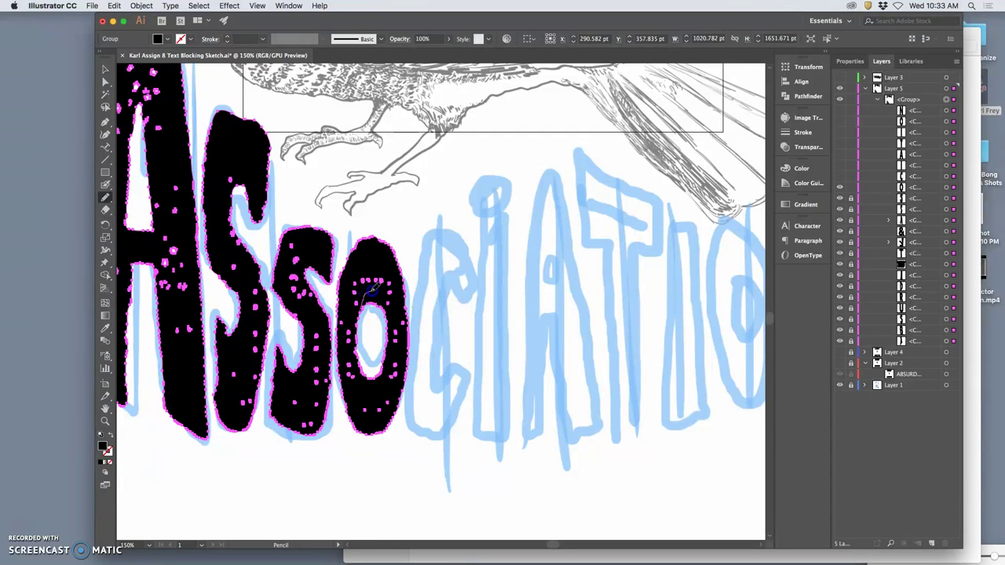
{"action": "left_click_drag", "start_coordinate": [385, 315], "coordinate": [385, 336]}
{"action": "left_click_drag", "start_coordinate": [368, 377], "coordinate": [364, 369]}
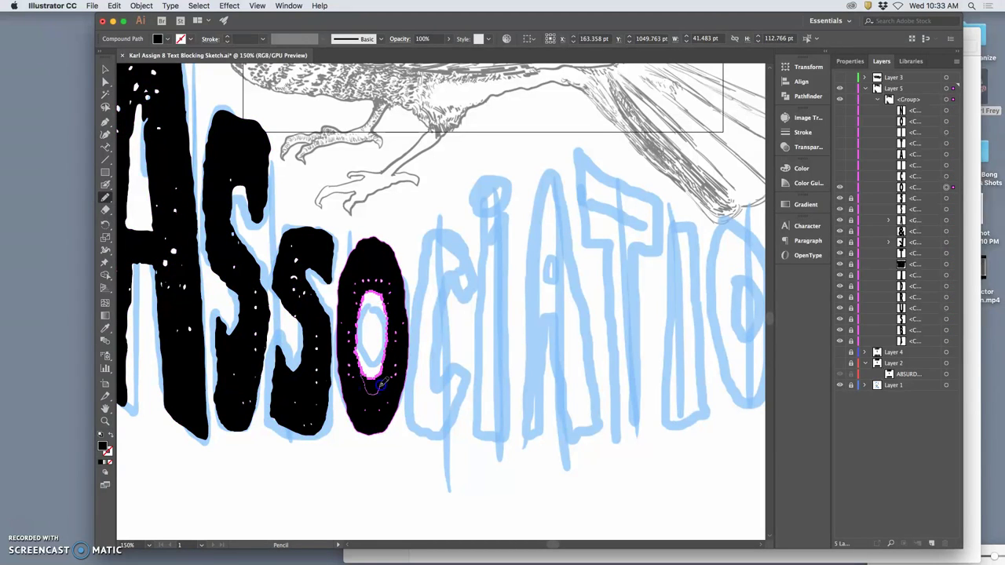
{"action": "left_click_drag", "start_coordinate": [382, 373], "coordinate": [385, 350]}
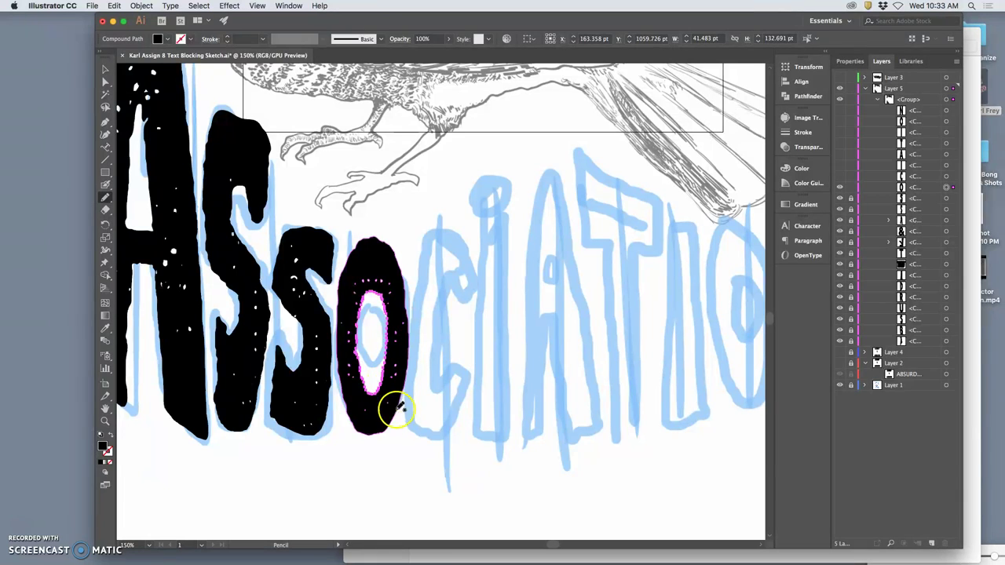
- Touch up the O's right edge with the Pencil tool and lock the letter
{"action": "left_click", "coordinate": [395, 446]}
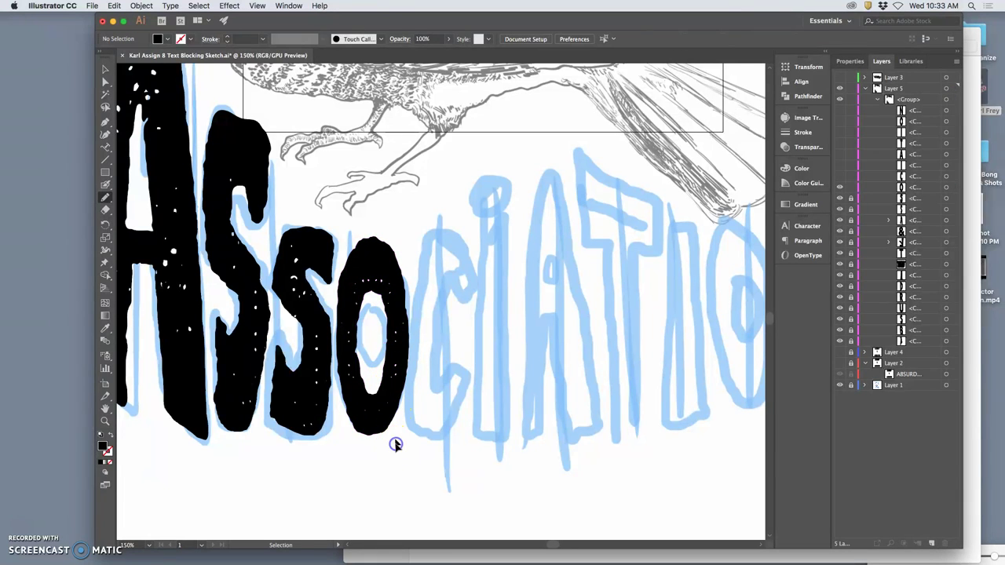
{"action": "left_click", "coordinate": [407, 317]}
{"action": "key", "text": "n"}
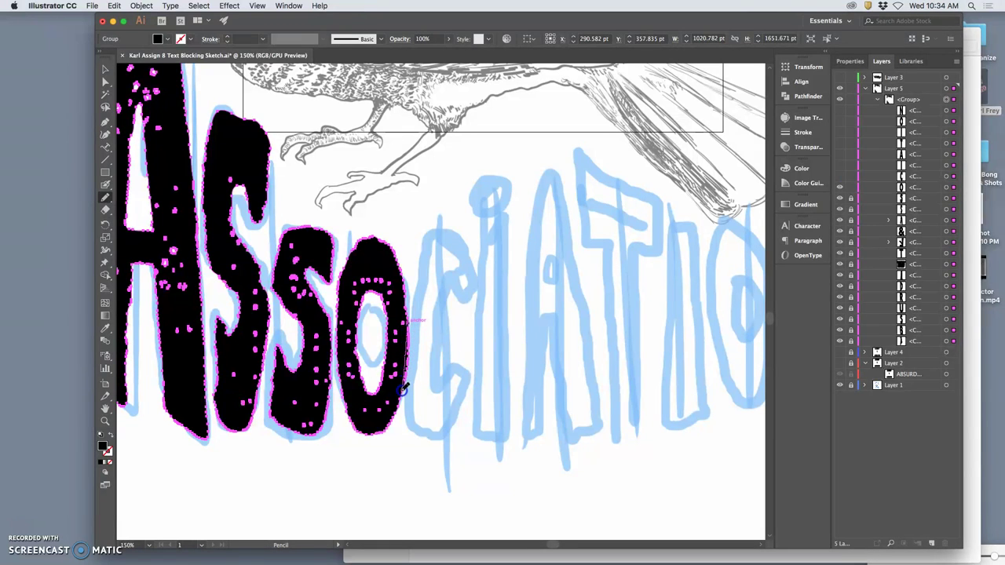
{"action": "left_click", "coordinate": [377, 448]}
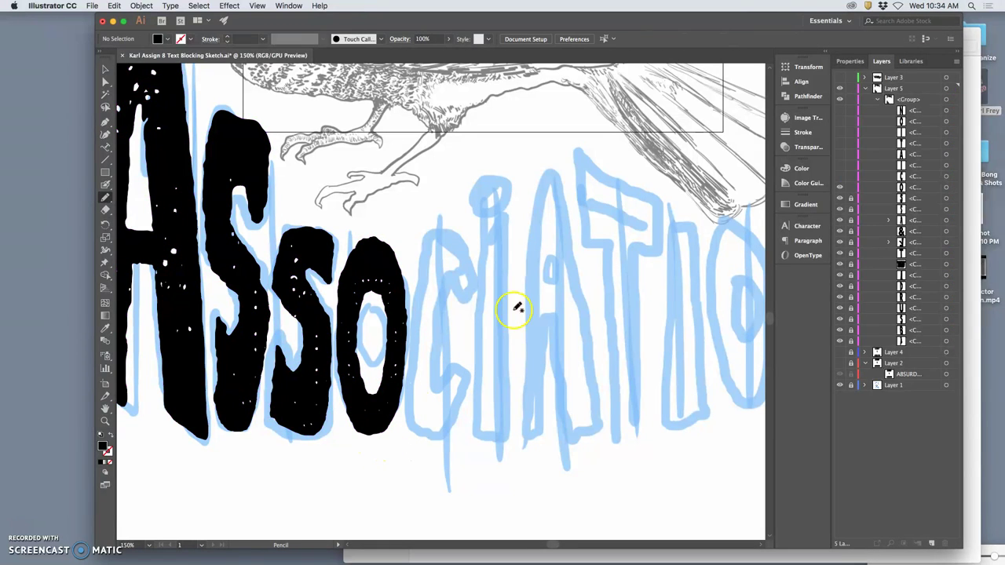
- Show the hidden C and move it over its blue sketch outline after the O
{"action": "left_click", "coordinate": [840, 178]}
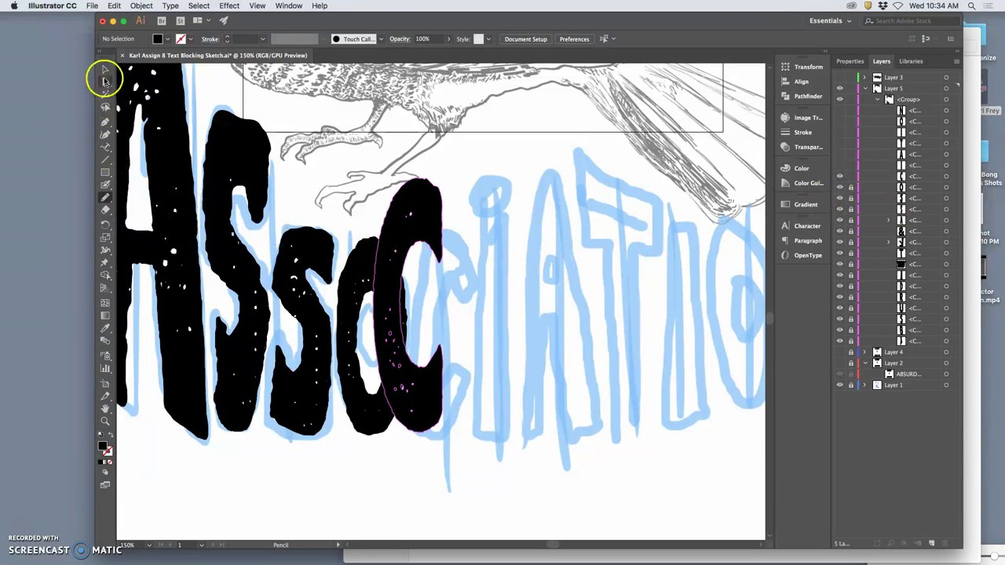
{"action": "left_click", "coordinate": [104, 70]}
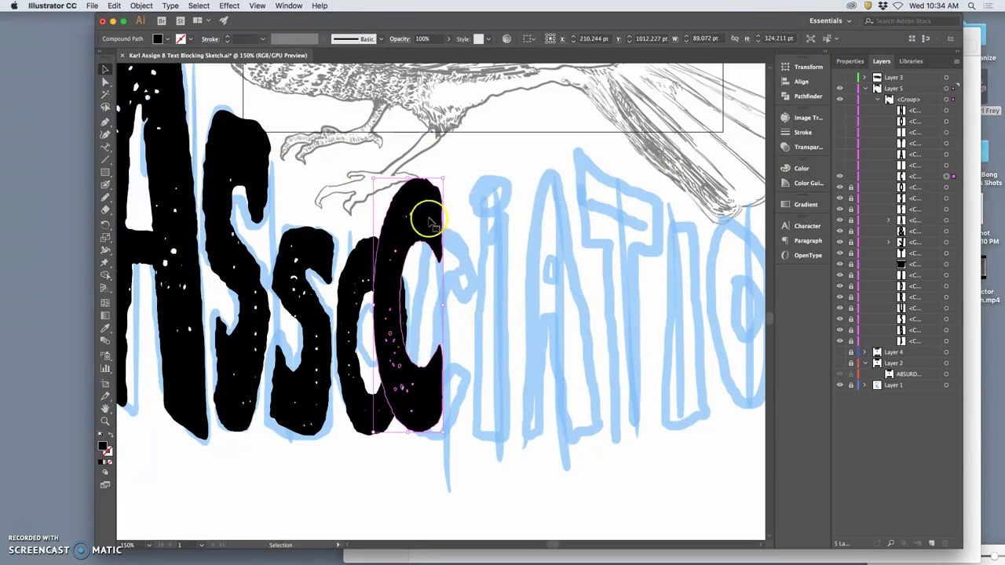
{"action": "left_click_drag", "start_coordinate": [426, 218], "coordinate": [465, 230]}
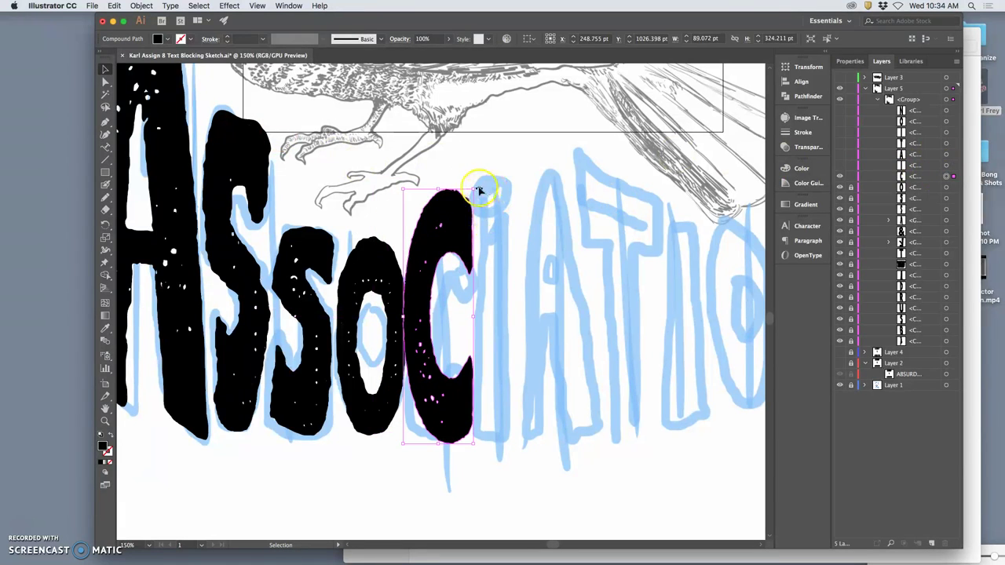
- Scale the C to about 76 by 289 pt and tilt it slightly clockwise to fit its sketch outline
{"action": "left_click_drag", "start_coordinate": [474, 189], "coordinate": [465, 239]}
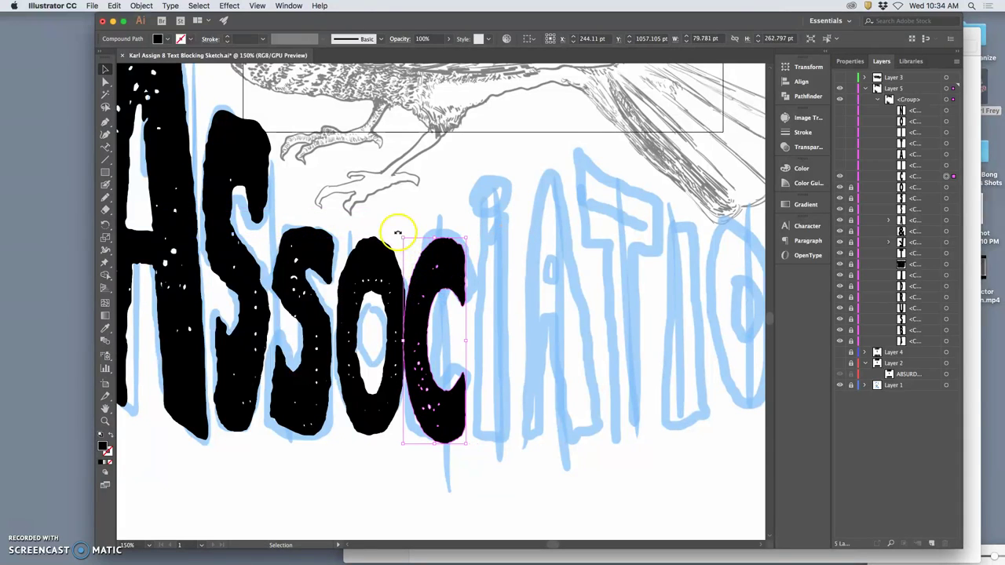
{"action": "left_click_drag", "start_coordinate": [395, 227], "coordinate": [437, 216]}
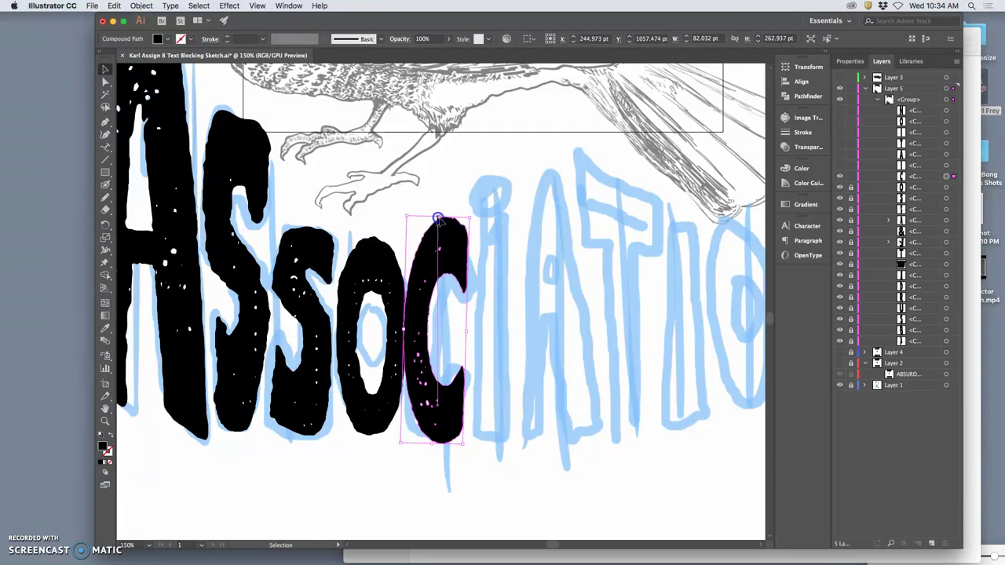
{"action": "left_click_drag", "start_coordinate": [404, 330], "coordinate": [469, 330]}
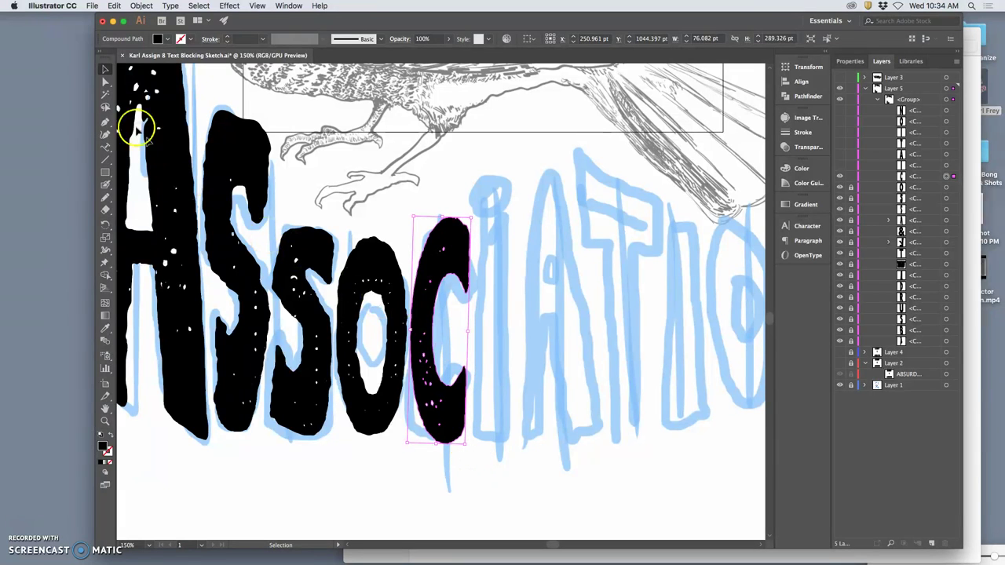
{"action": "left_click", "coordinate": [105, 200]}
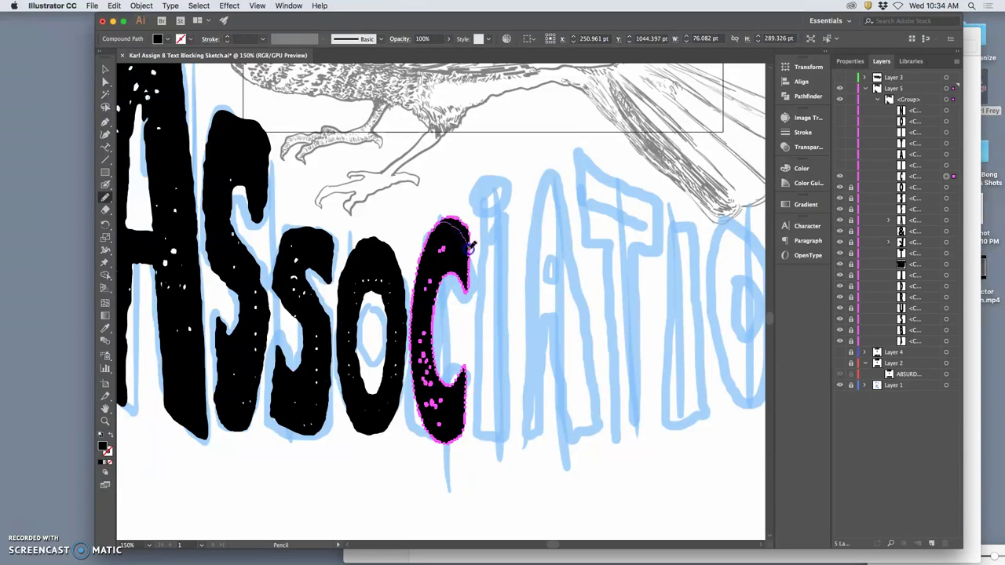
{"action": "left_click_drag", "start_coordinate": [475, 275], "coordinate": [462, 295]}
{"action": "left_click_drag", "start_coordinate": [466, 395], "coordinate": [465, 417]}
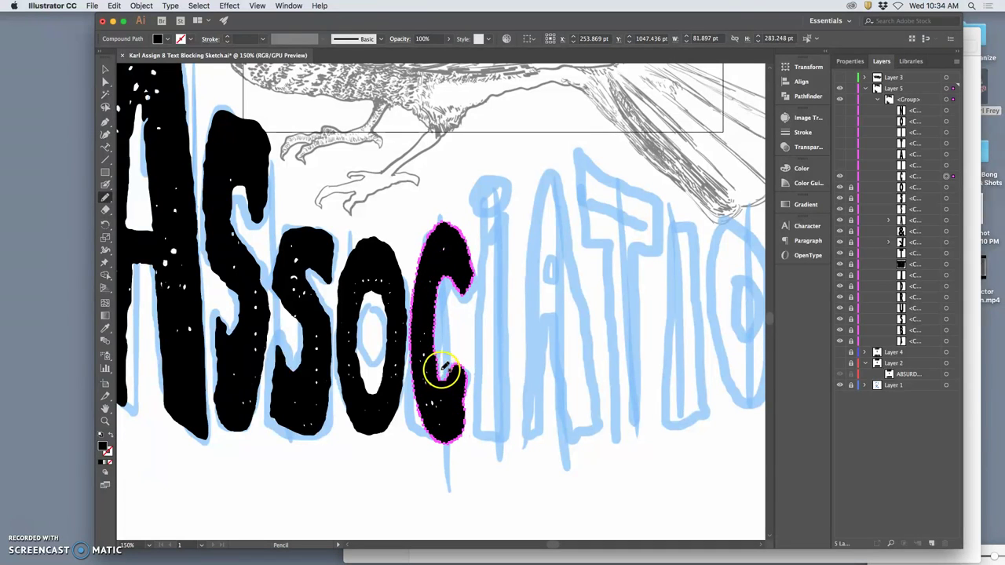
{"action": "key", "text": "v"}
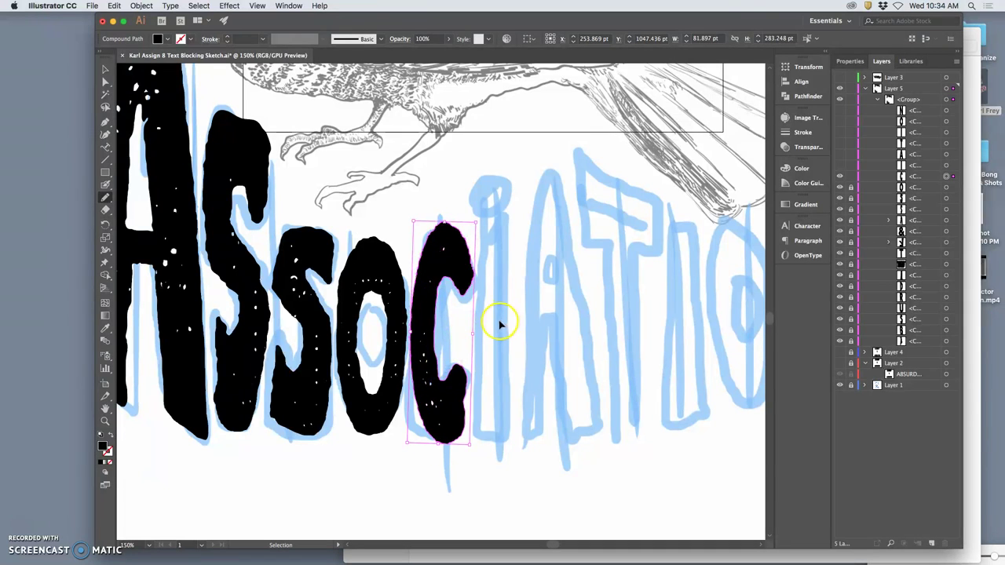
- Redraw the C's top curve and the outer edge of its upper arm with the Pencil tool
{"action": "key", "text": "n"}
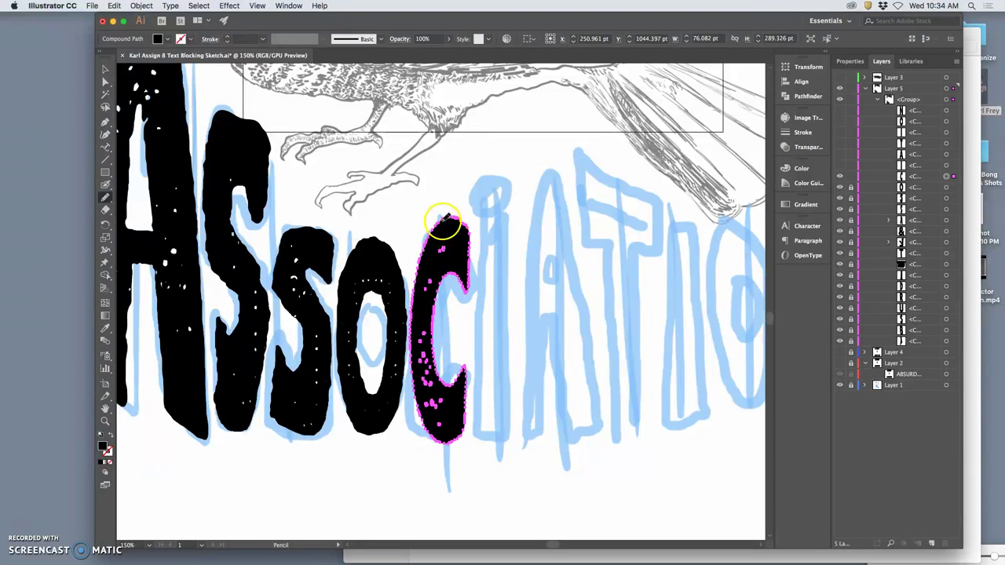
{"action": "left_click_drag", "start_coordinate": [431, 246], "coordinate": [422, 255]}
{"action": "left_click_drag", "start_coordinate": [454, 217], "coordinate": [467, 243]}
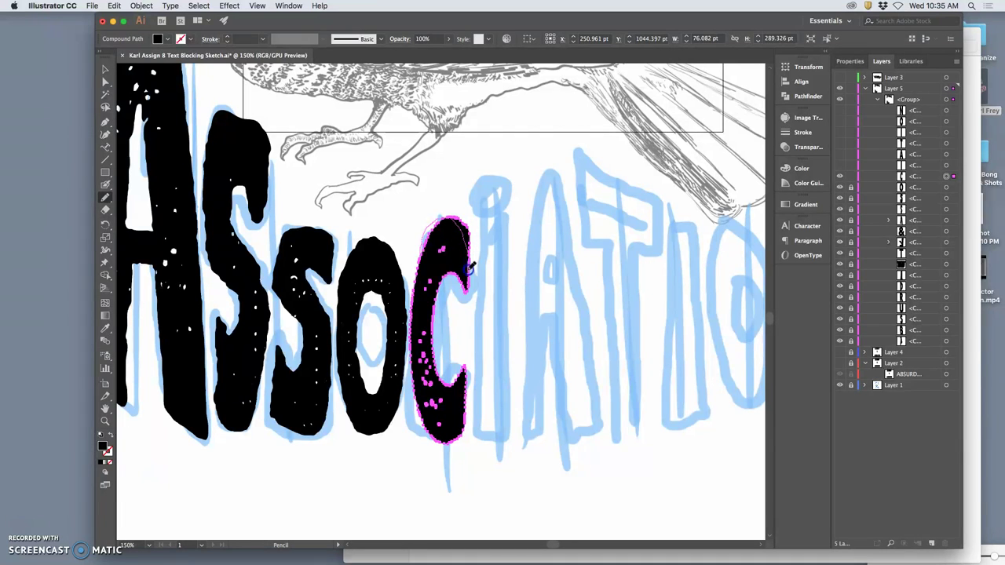
{"action": "left_click_drag", "start_coordinate": [455, 317], "coordinate": [422, 248]}
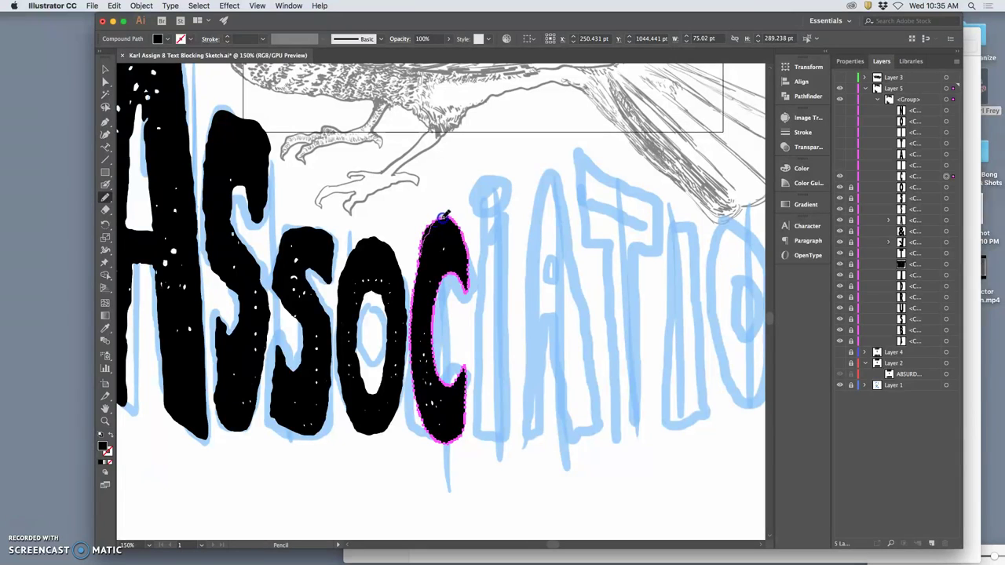
{"action": "left_click_drag", "start_coordinate": [445, 215], "coordinate": [460, 275]}
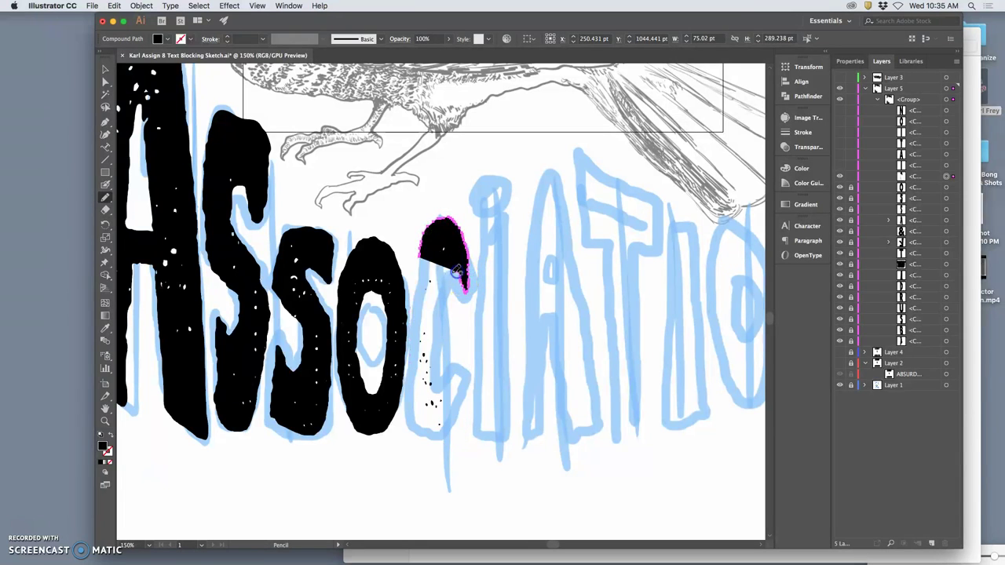
{"action": "left_click", "coordinate": [428, 260], "text": "super"}
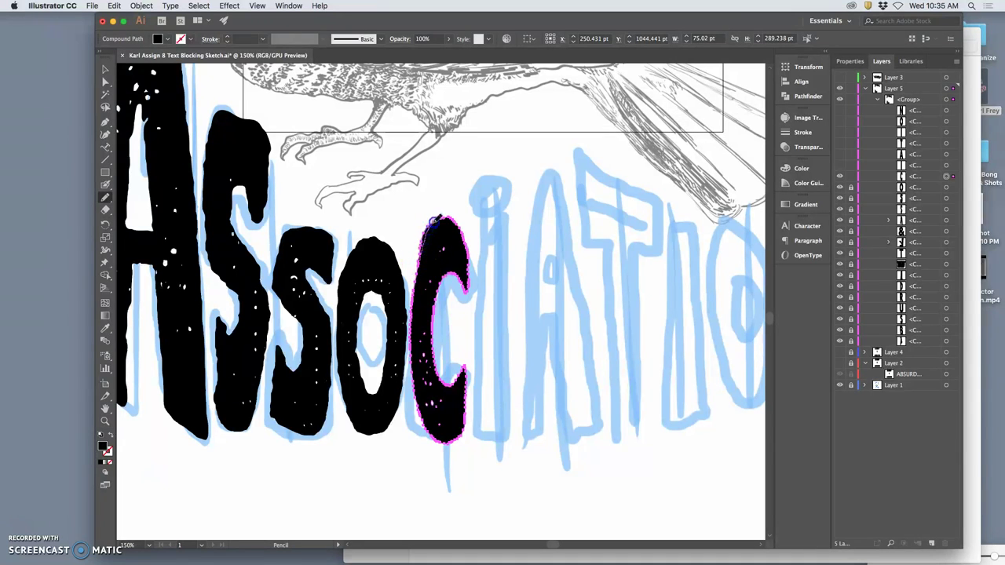
- Redraw the tip of the C's upper arm and the letter's inner edge down to the lower arm
{"action": "left_click_drag", "start_coordinate": [463, 276], "coordinate": [454, 275]}
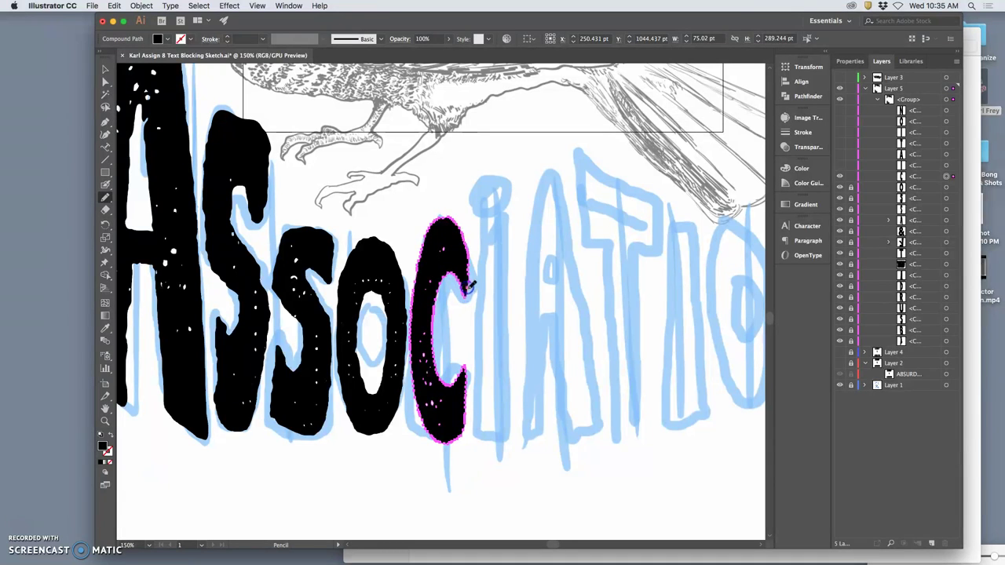
{"action": "mouse_move", "coordinate": [469, 289]}
{"action": "left_mouse_down"}
{"action": "mouse_move", "coordinate": [447, 329]}
{"action": "mouse_move", "coordinate": [449, 275]}
{"action": "mouse_move", "coordinate": [439, 307]}
{"action": "left_mouse_up"}
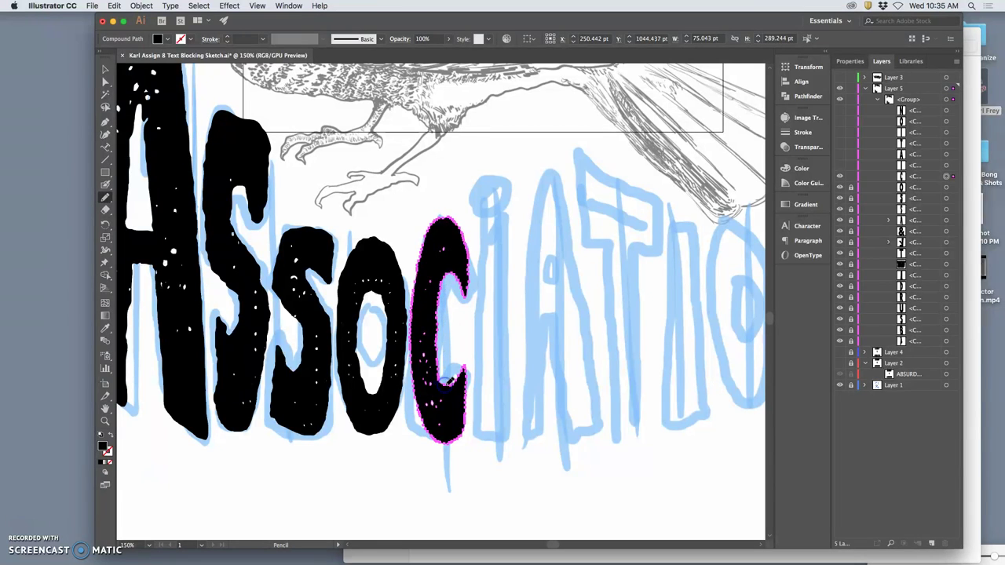
{"action": "mouse_move", "coordinate": [462, 391]}
{"action": "left_mouse_down"}
{"action": "mouse_move", "coordinate": [440, 421]}
{"action": "mouse_move", "coordinate": [444, 439]}
{"action": "mouse_move", "coordinate": [419, 407]}
{"action": "left_mouse_up"}
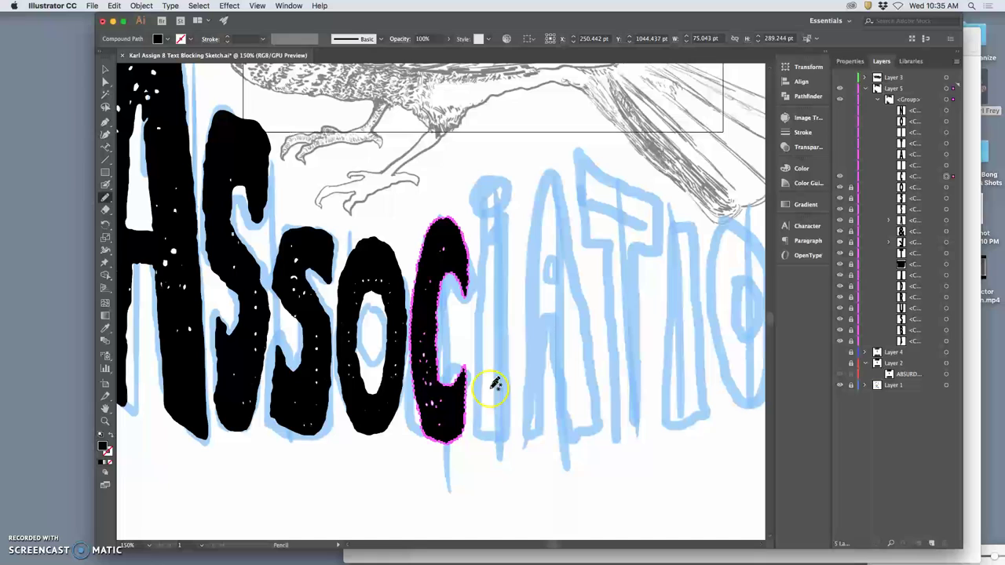
- Try to draw a thin drip hanging below the C with the Pencil tool
{"action": "mouse_move", "coordinate": [475, 384]}
{"action": "left_mouse_down"}
{"action": "mouse_move", "coordinate": [433, 404]}
{"action": "mouse_move", "coordinate": [427, 353]}
{"action": "left_mouse_up"}
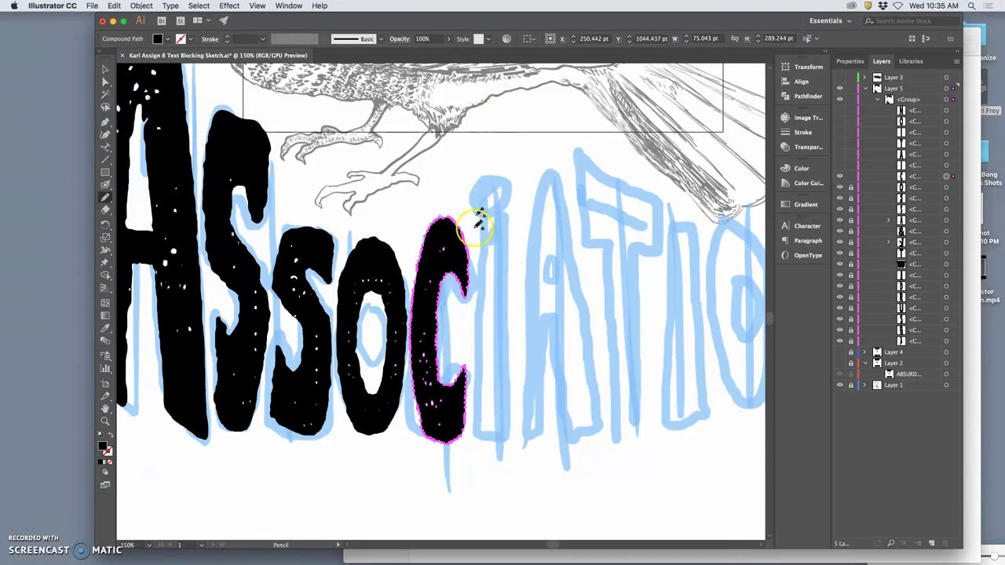
{"action": "mouse_move", "coordinate": [473, 396]}
{"action": "left_mouse_down"}
{"action": "mouse_move", "coordinate": [418, 397]}
{"action": "mouse_move", "coordinate": [369, 418]}
{"action": "mouse_move", "coordinate": [425, 438]}
{"action": "left_mouse_up"}
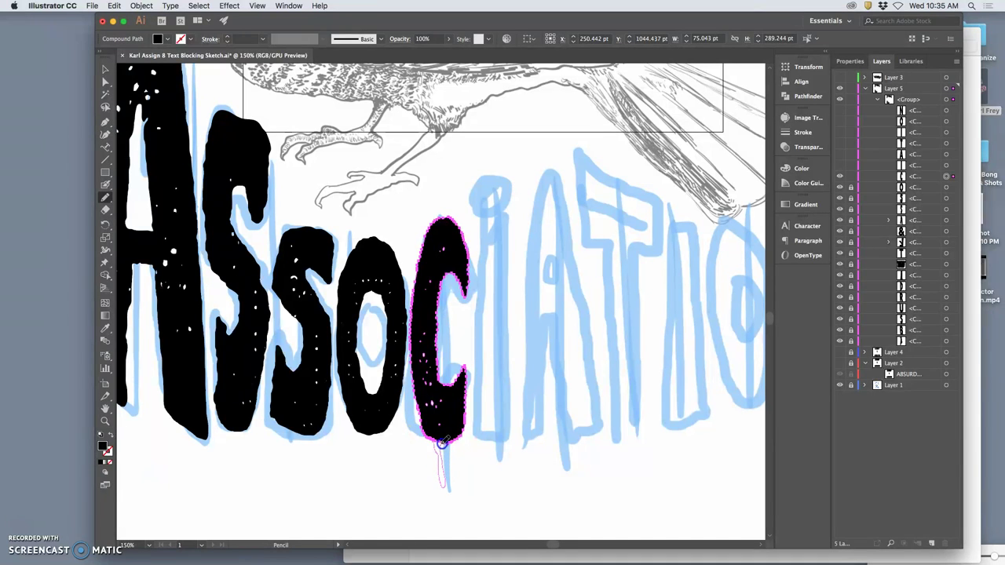
{"action": "left_click_drag", "start_coordinate": [450, 442], "coordinate": [452, 444]}
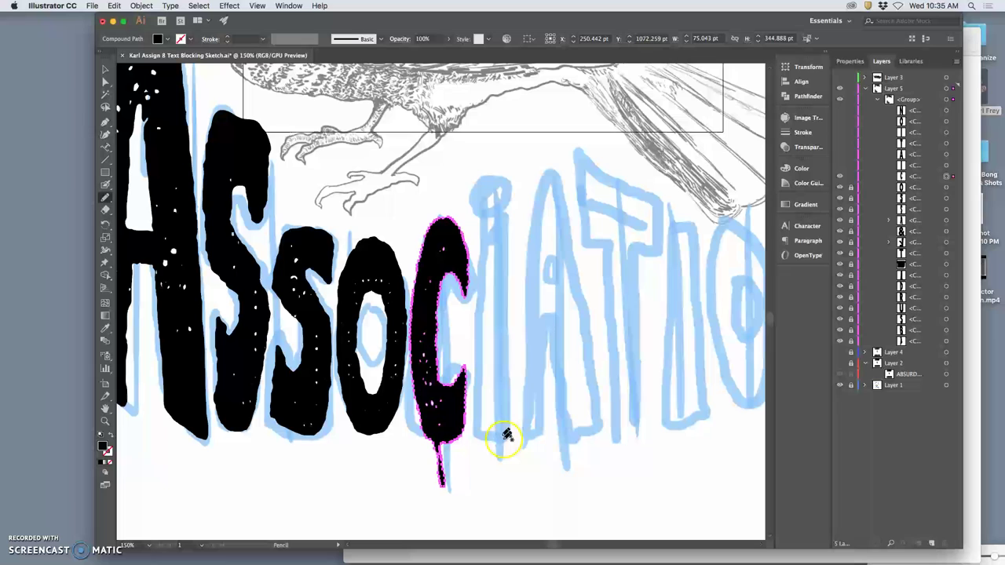
{"action": "key", "text": "super+z"}
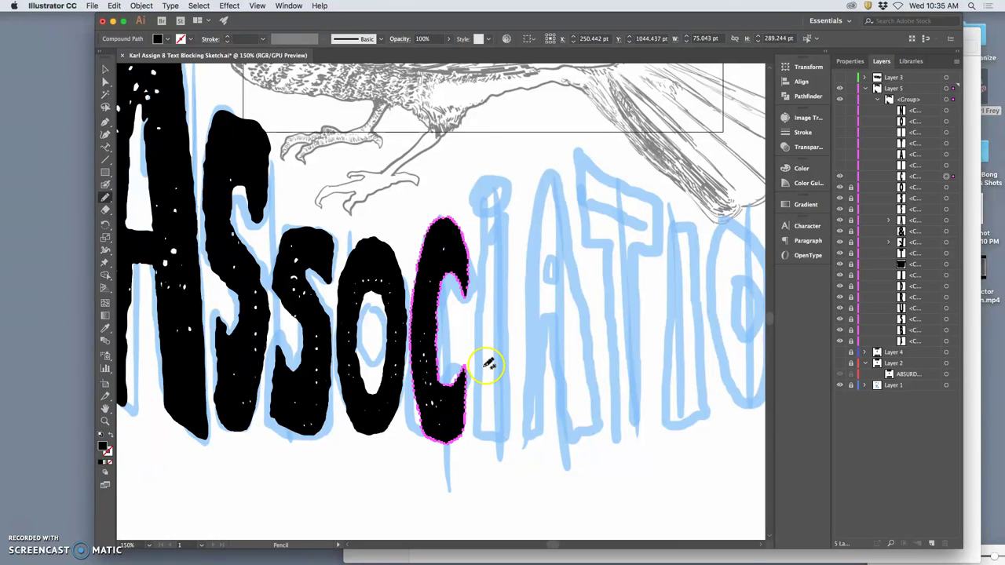
- Examine how the C fits with the neighbouring letters and the whole poster layout
{"action": "mouse_move", "coordinate": [490, 363]}
{"action": "left_mouse_down"}
{"action": "mouse_move", "coordinate": [436, 331]}
{"action": "mouse_move", "coordinate": [456, 332]}
{"action": "mouse_move", "coordinate": [432, 293]}
{"action": "mouse_move", "coordinate": [463, 321]}
{"action": "mouse_move", "coordinate": [471, 297]}
{"action": "left_mouse_up"}
{"action": "key", "text": "super+minus"}
{"action": "key", "text": "super+minus"}
{"action": "key", "text": "super+minus"}
{"action": "key", "text": "super+minus"}
{"action": "key", "text": "super+minus"}
{"action": "key", "text": "super+minus"}
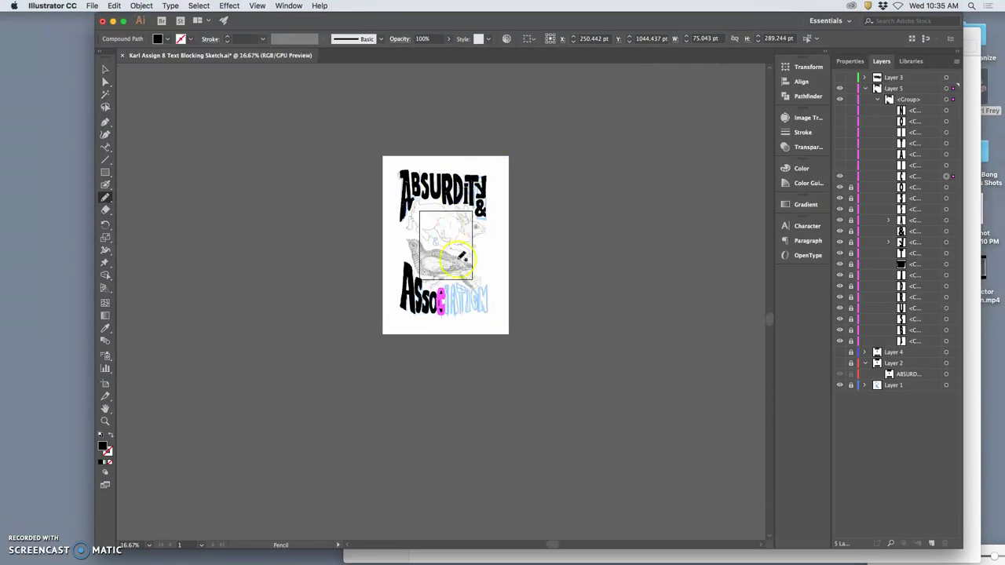
{"action": "key", "text": "super+plus"}
{"action": "key", "text": "super+plus"}
{"action": "key", "text": "super+plus"}
{"action": "key", "text": "super+plus"}
{"action": "key", "text": "super+plus"}
{"action": "key", "text": "super+plus"}
{"action": "key", "text": "super+plus"}
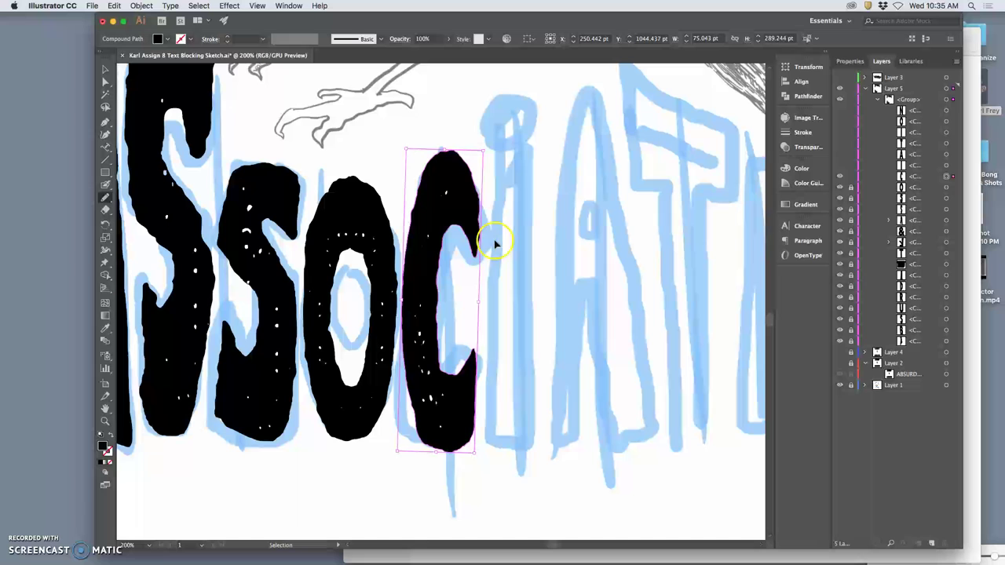
- Lock the C, then show the hidden I and move it over its blue sketch outline beside the C
{"action": "left_click_drag", "start_coordinate": [527, 265], "coordinate": [418, 266]}
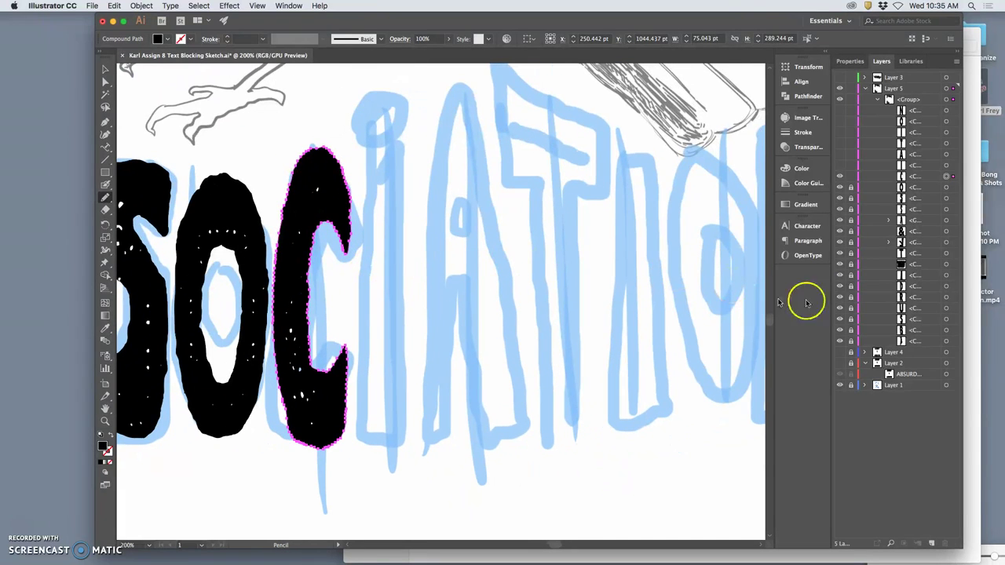
{"action": "left_click", "coordinate": [848, 175]}
{"action": "left_click", "coordinate": [839, 165]}
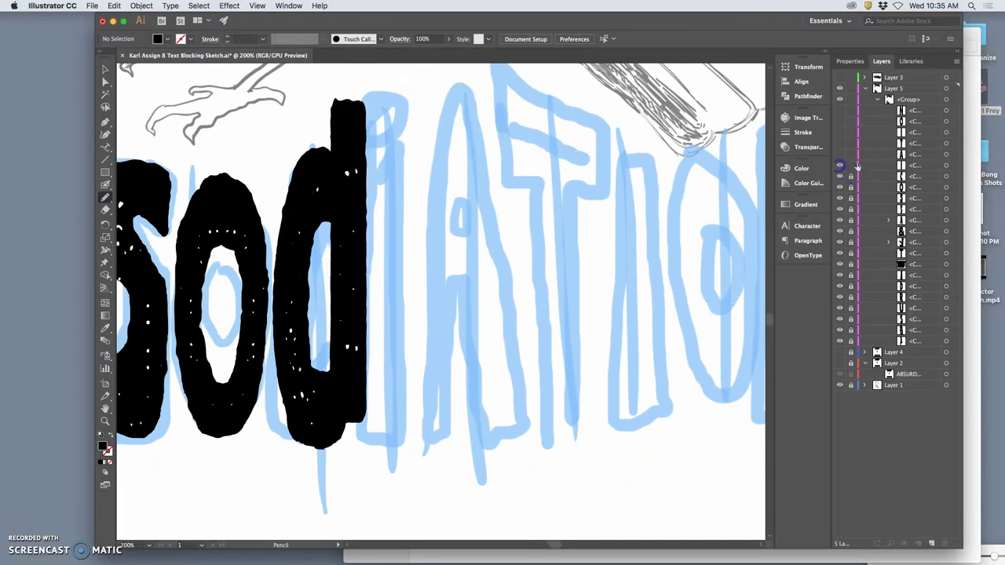
{"action": "left_click", "coordinate": [946, 165]}
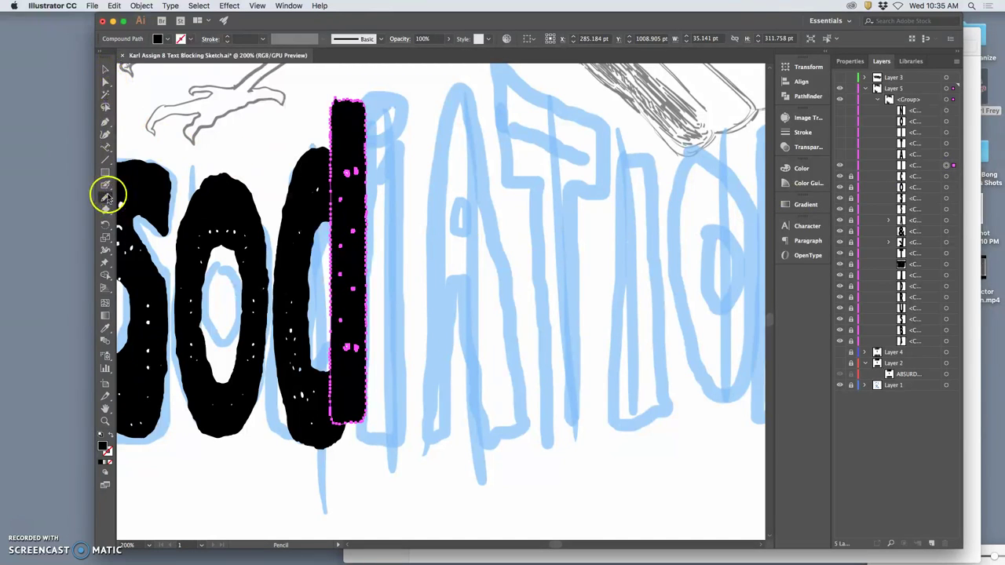
{"action": "left_click", "coordinate": [105, 81]}
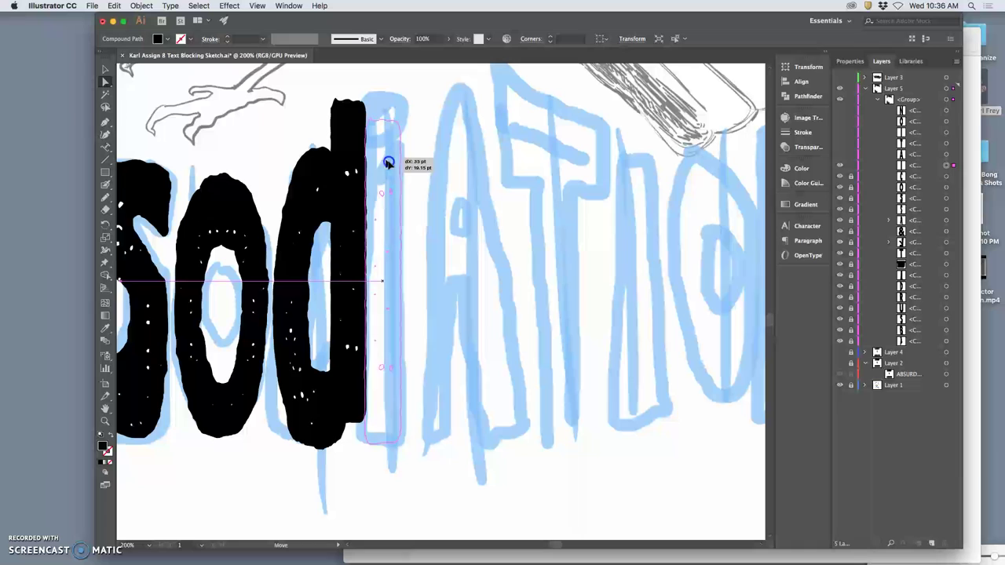
{"action": "left_click_drag", "start_coordinate": [388, 163], "coordinate": [397, 177]}
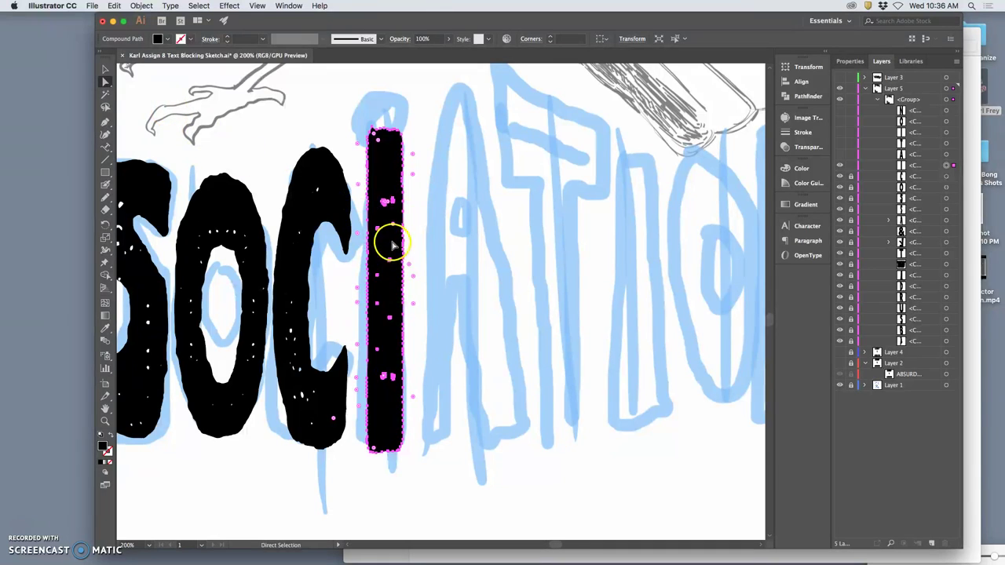
{"action": "left_click_drag", "start_coordinate": [392, 245], "coordinate": [386, 243]}
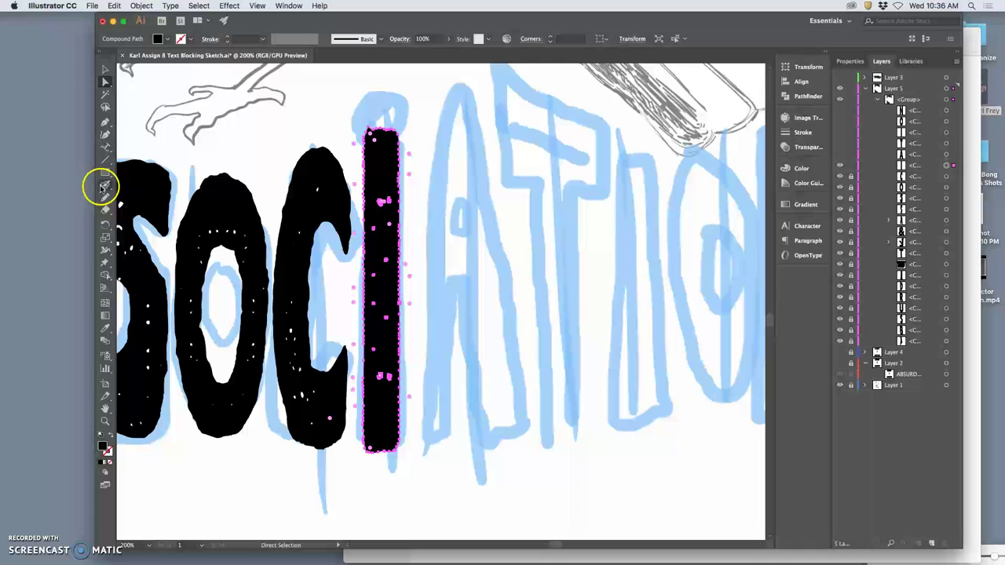
- Erase a gap across the upper part of the I to form a dot, and redraw the dot's lower edge with the Pencil tool
{"action": "left_click", "coordinate": [105, 209]}
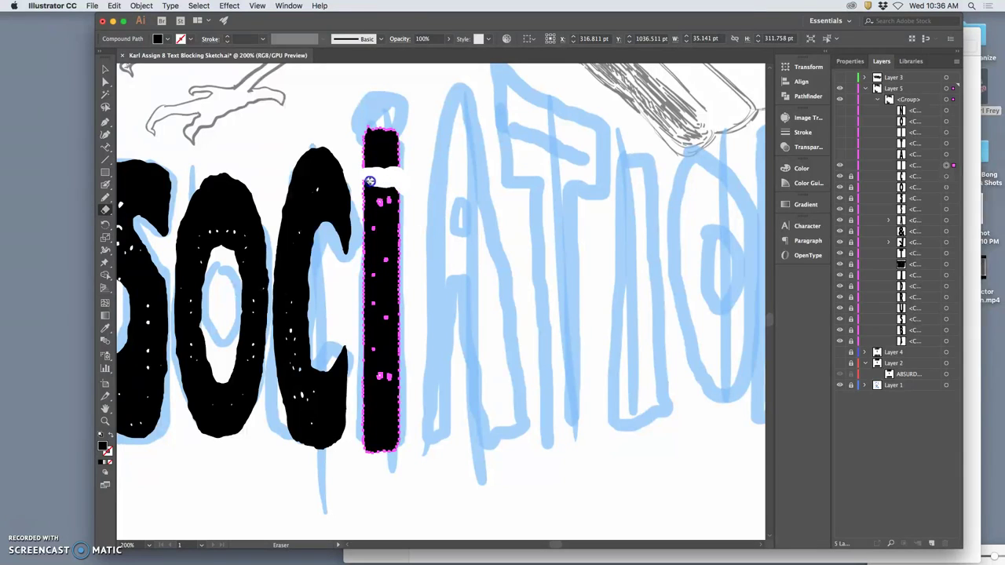
{"action": "left_click_drag", "start_coordinate": [373, 180], "coordinate": [371, 181]}
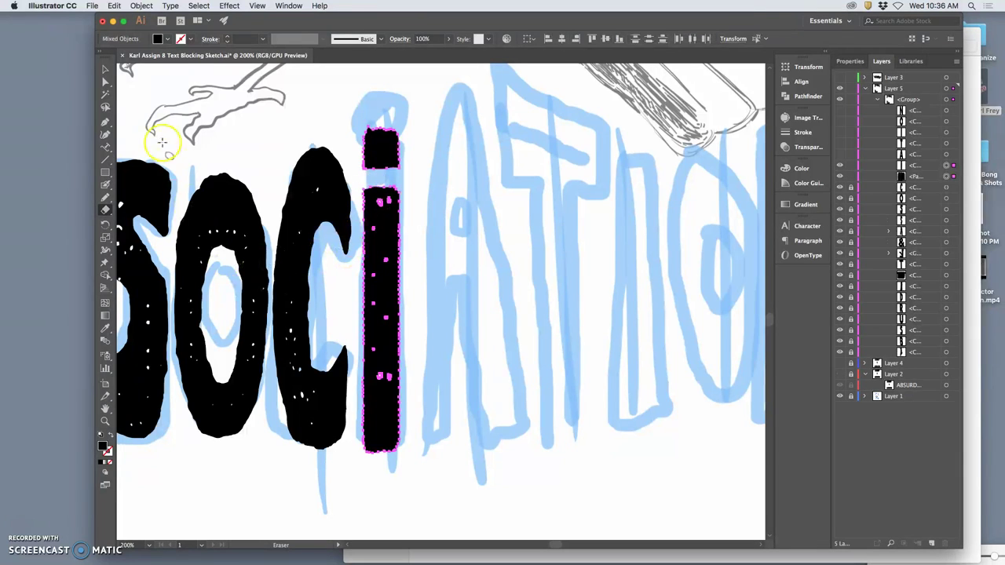
{"action": "left_click", "coordinate": [106, 198]}
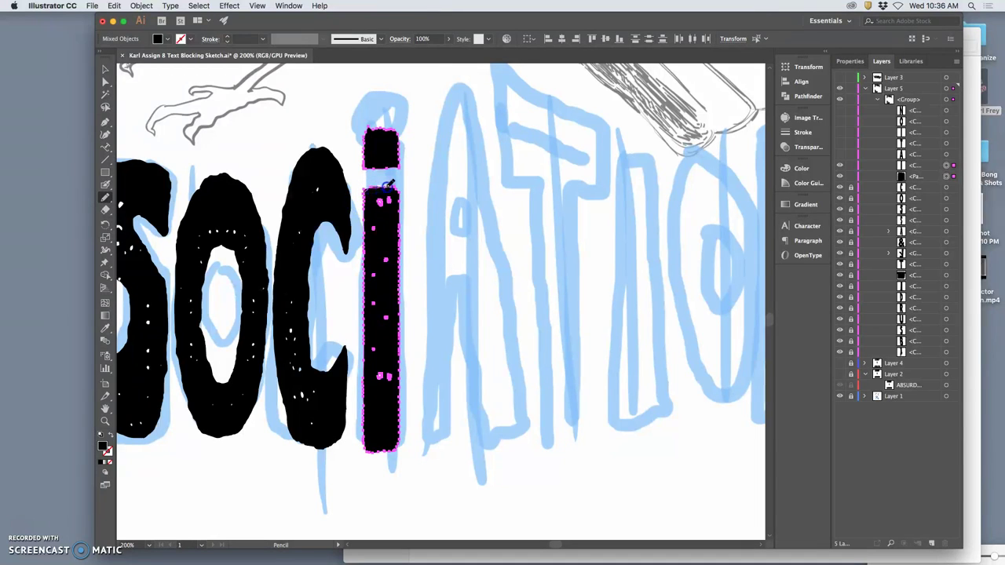
{"action": "left_click_drag", "start_coordinate": [396, 190], "coordinate": [390, 200]}
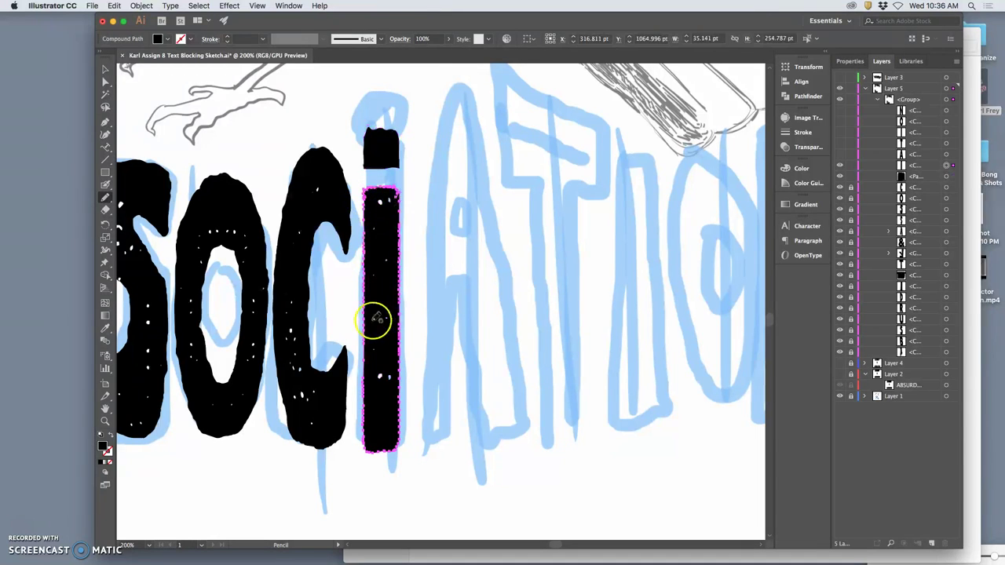
{"action": "key", "text": "super+z"}
{"action": "left_click_drag", "start_coordinate": [390, 293], "coordinate": [367, 157]}
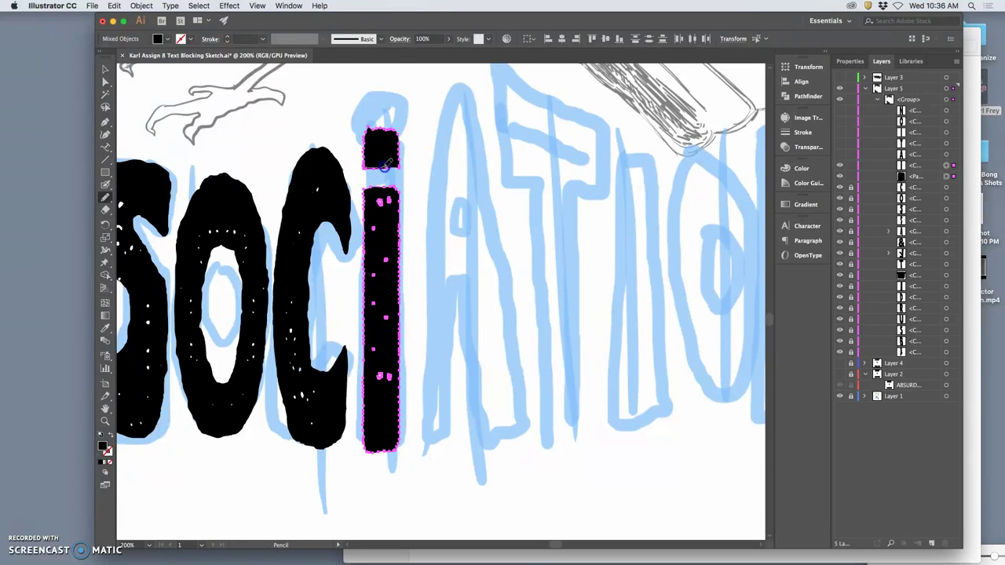
{"action": "left_click_drag", "start_coordinate": [400, 161], "coordinate": [397, 166]}
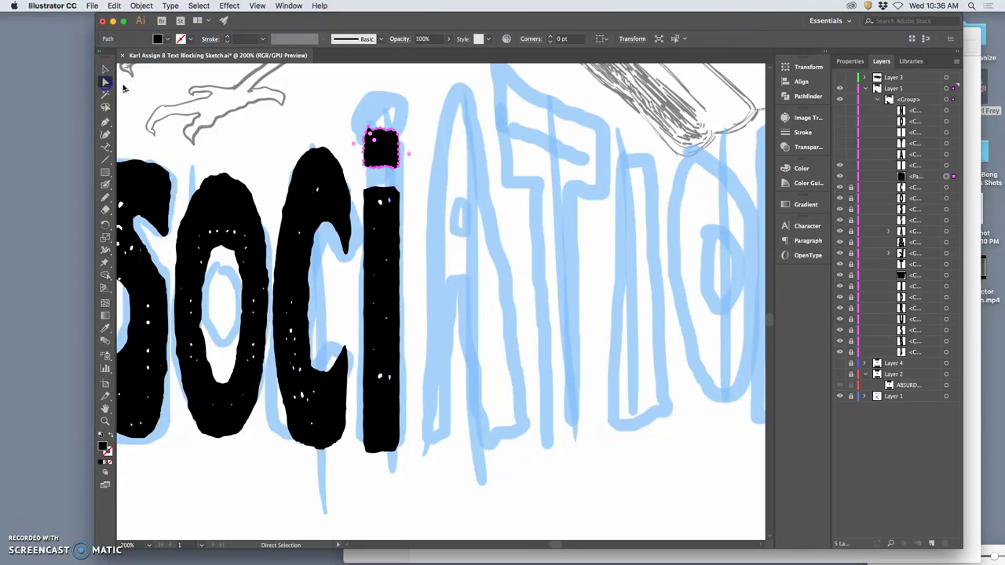
- Scale the I's dot and stem together to the height of the sketch outline and tilt them slightly clockwise over it
{"action": "left_click", "coordinate": [106, 70]}
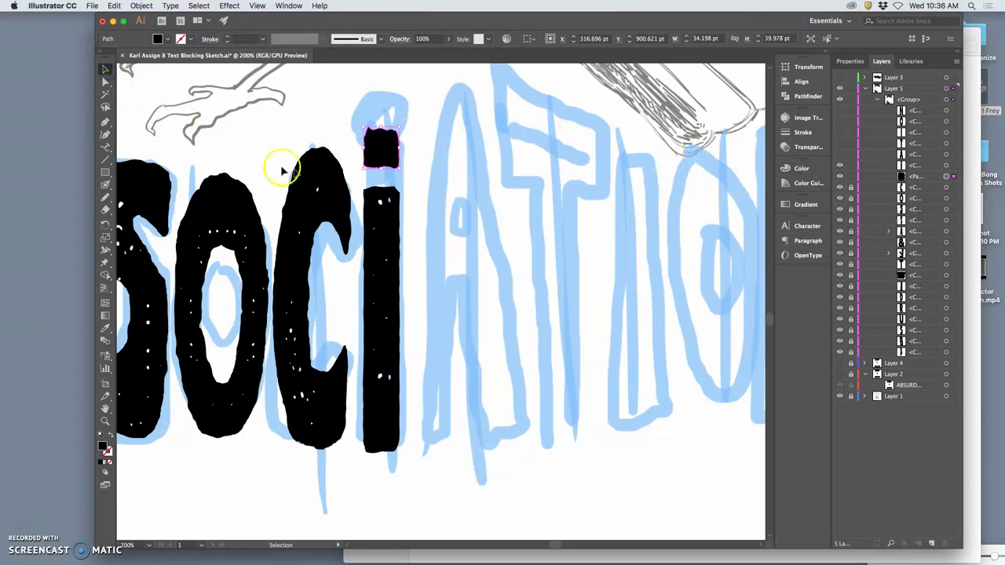
{"action": "left_click", "coordinate": [107, 82]}
{"action": "left_click", "coordinate": [375, 191], "text": "shift"}
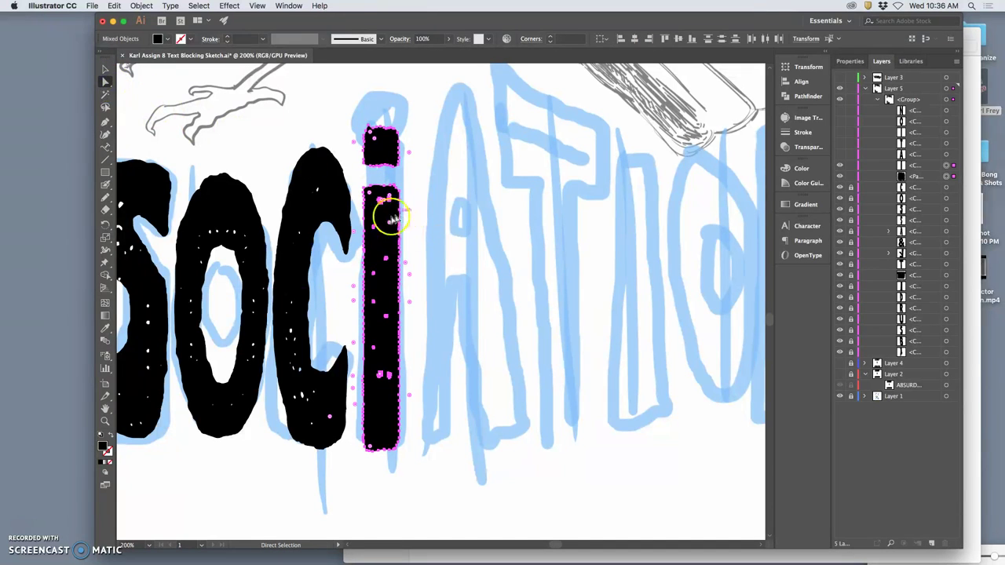
{"action": "left_click", "coordinate": [106, 69]}
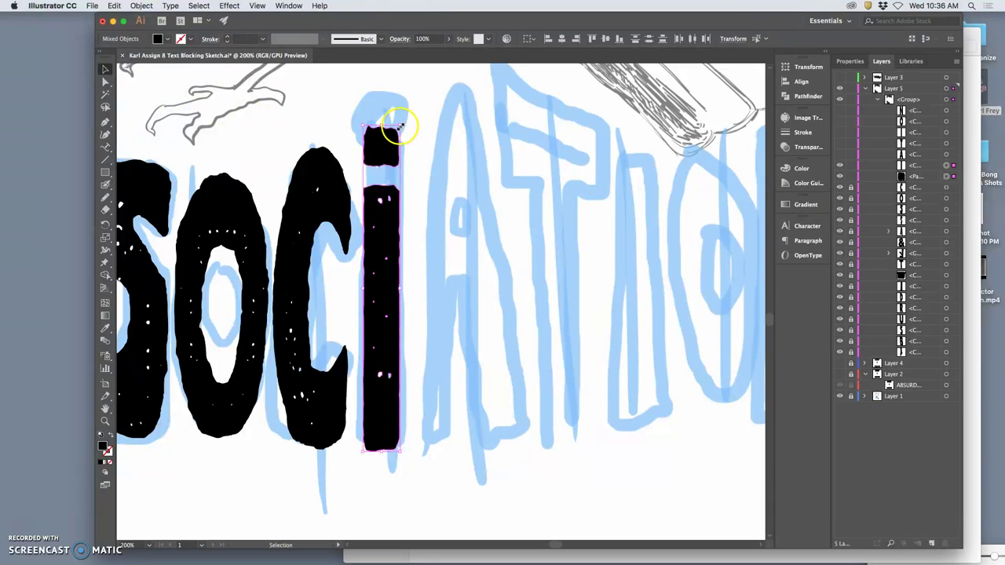
{"action": "left_click_drag", "start_coordinate": [400, 126], "coordinate": [408, 101]}
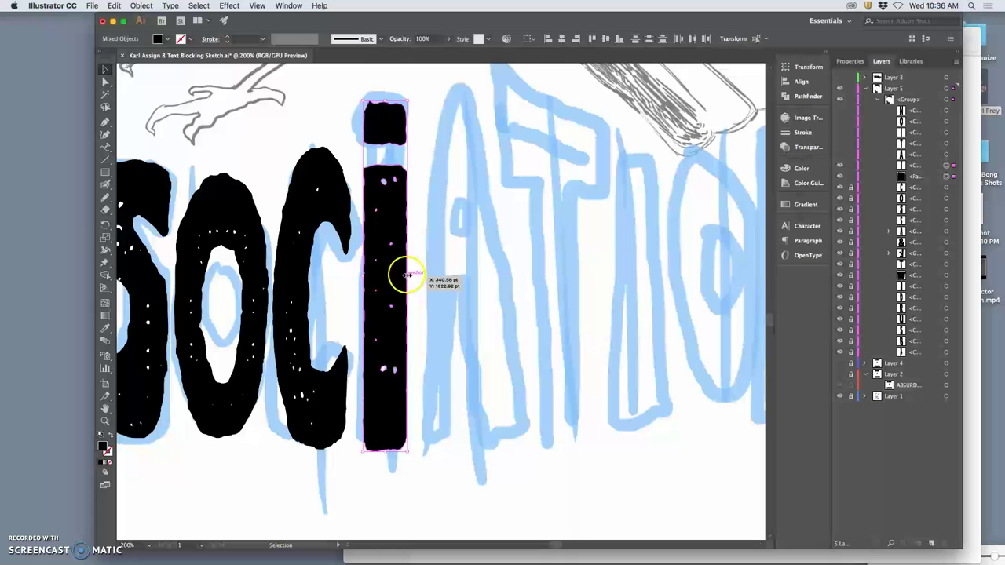
{"action": "left_click_drag", "start_coordinate": [406, 276], "coordinate": [403, 279]}
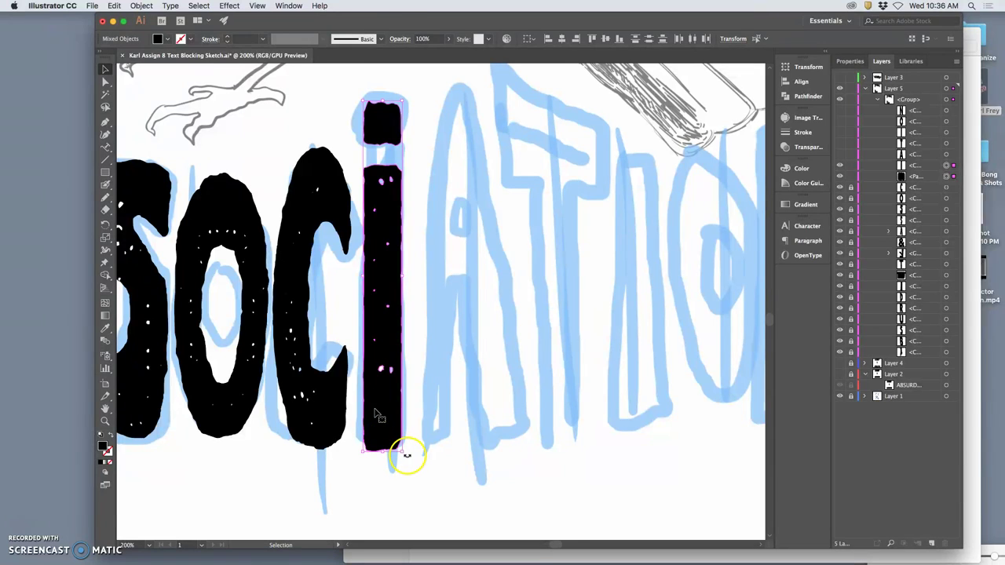
{"action": "left_click_drag", "start_coordinate": [406, 457], "coordinate": [404, 456]}
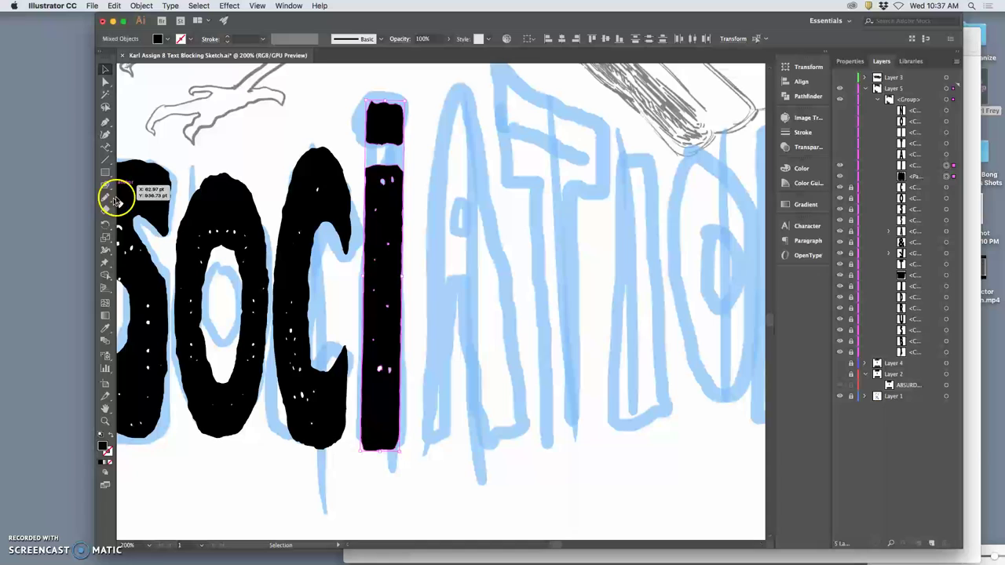
{"action": "left_click_drag", "start_coordinate": [364, 96], "coordinate": [359, 101]}
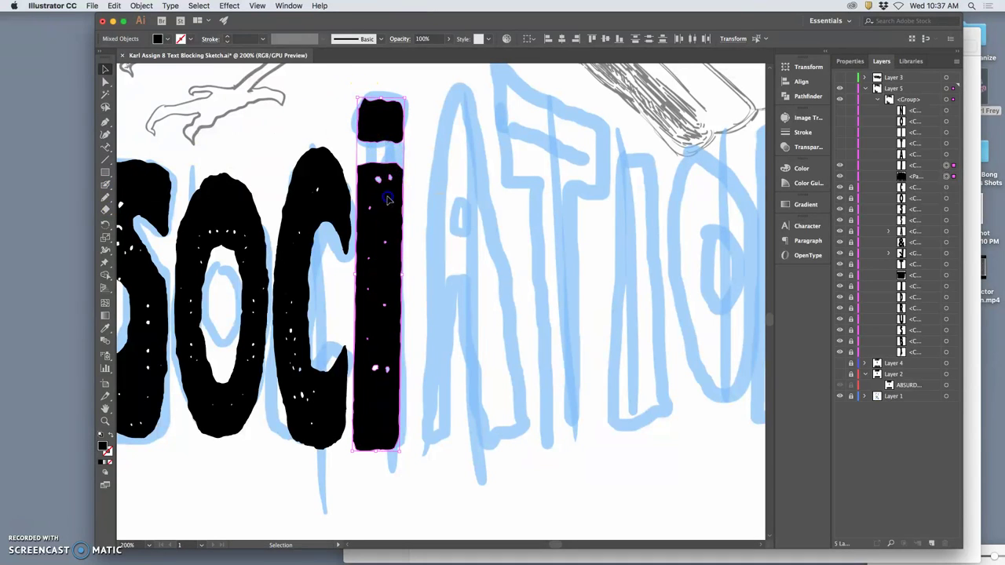
{"action": "left_click_drag", "start_coordinate": [386, 200], "coordinate": [395, 198]}
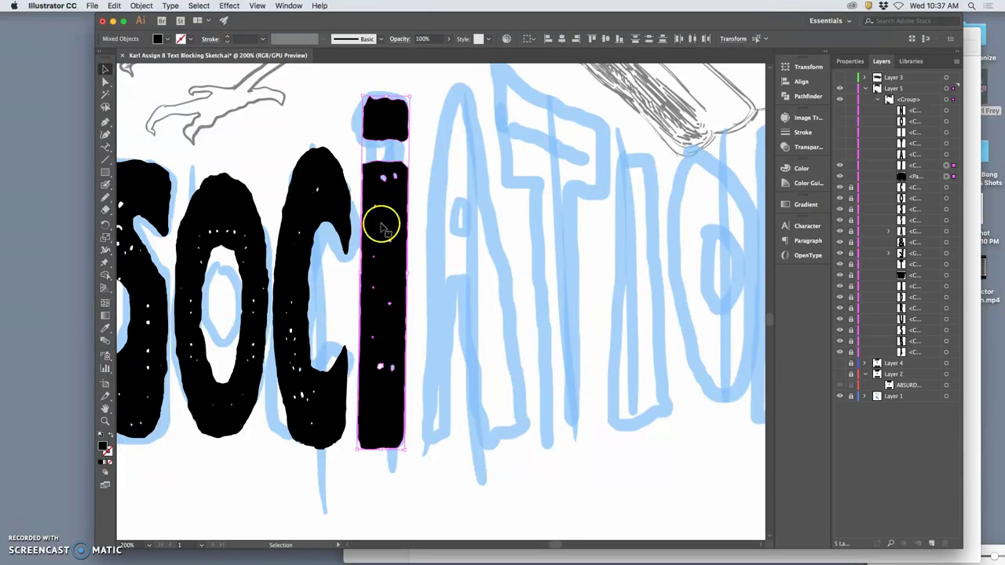
- Redraw the left edge of the I's stem with the Pencil tool and erase a few small specks inside its dot
{"action": "left_click", "coordinate": [105, 197]}
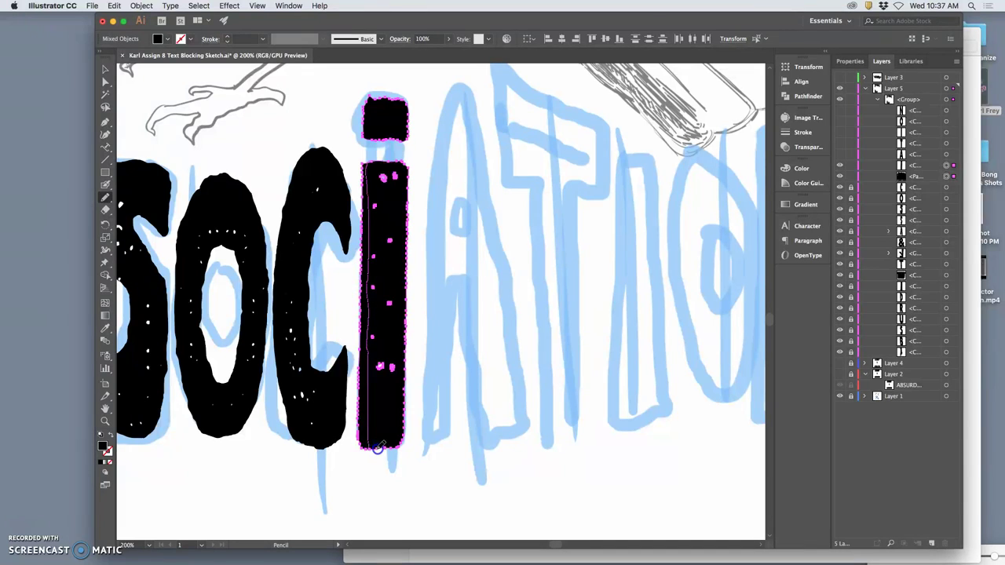
{"action": "left_click_drag", "start_coordinate": [378, 448], "coordinate": [375, 439]}
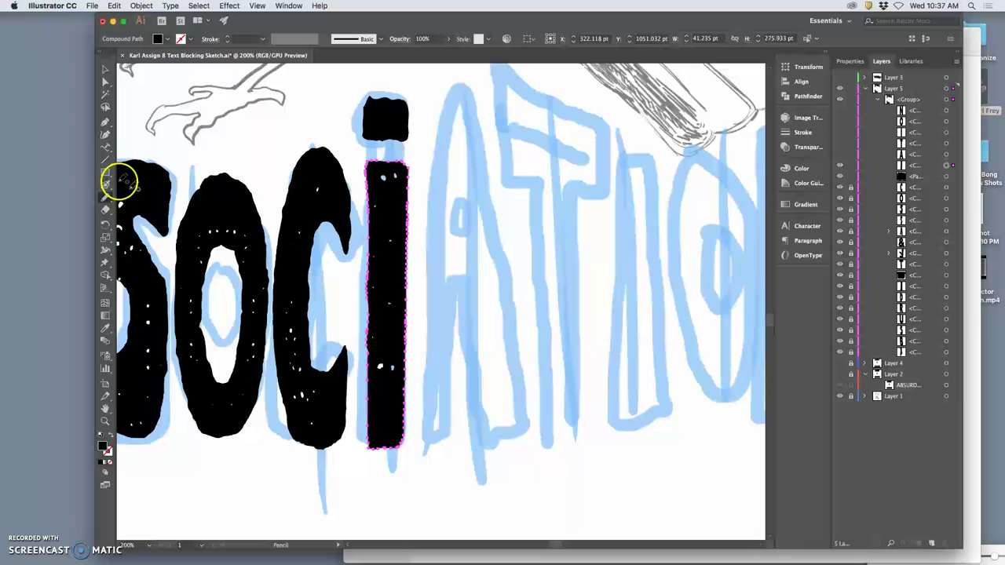
{"action": "left_click", "coordinate": [105, 210]}
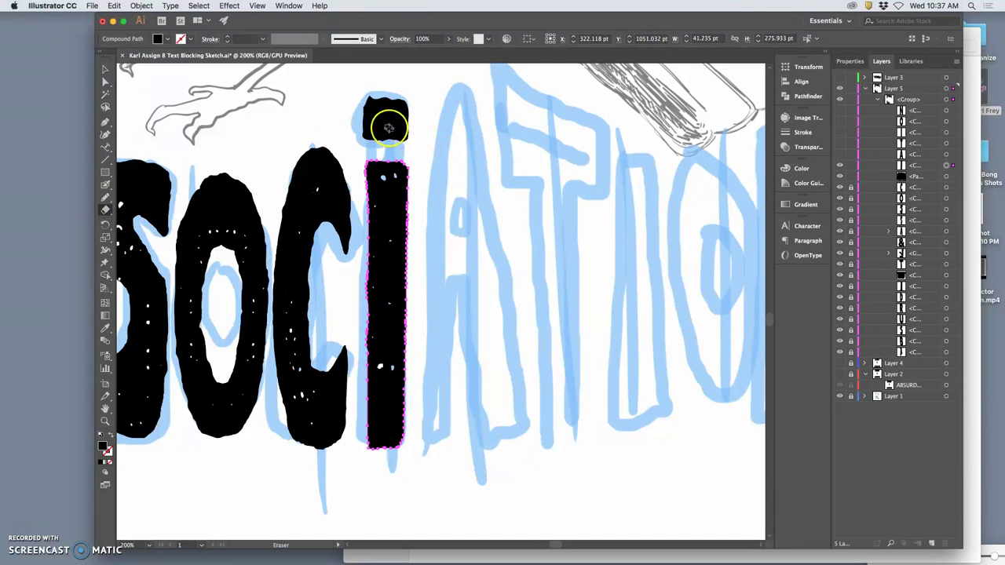
{"action": "left_click", "coordinate": [386, 129], "text": "super"}
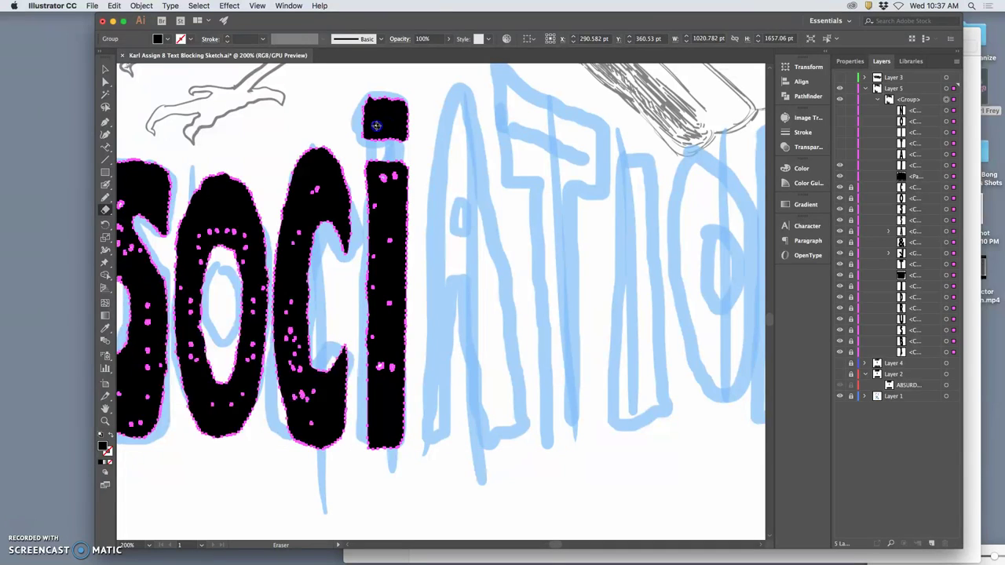
{"action": "left_click", "coordinate": [377, 125]}
{"action": "left_click", "coordinate": [385, 110]}
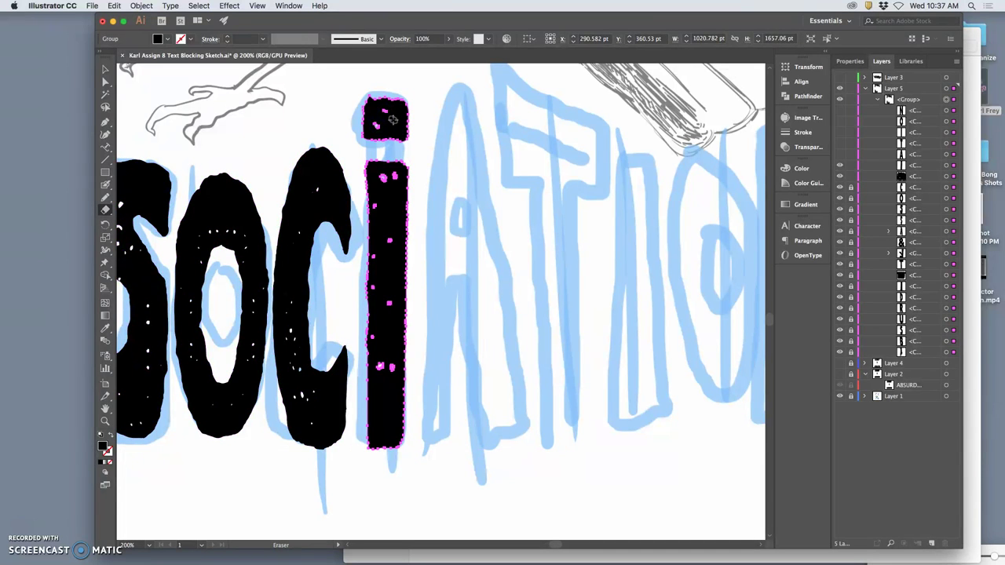
{"action": "left_click", "coordinate": [393, 121]}
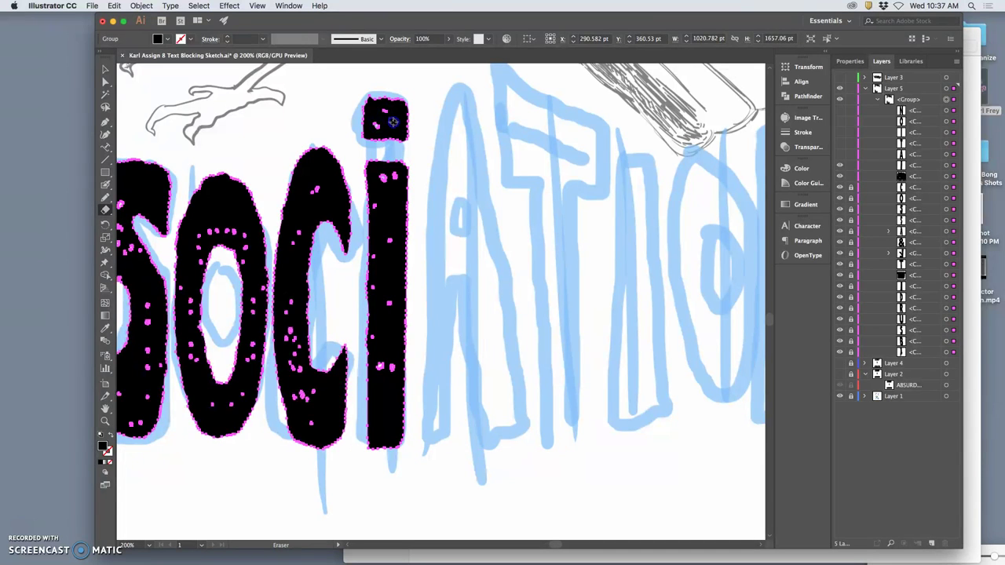
{"action": "left_click", "coordinate": [416, 157], "text": "super"}
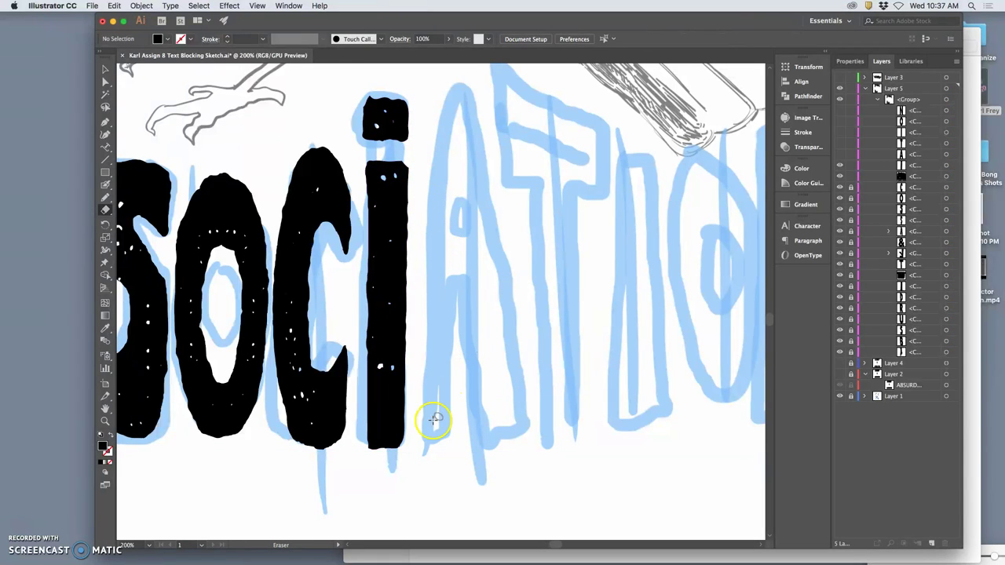
{"action": "left_click", "coordinate": [402, 409]}
- Examine the I and the Association lettering against the rest of the poster
{"action": "key", "text": "super+minus"}
{"action": "key", "text": "super+minus"}
{"action": "key", "text": "super+minus"}
{"action": "key", "text": "super+minus"}
{"action": "key", "text": "super+minus"}
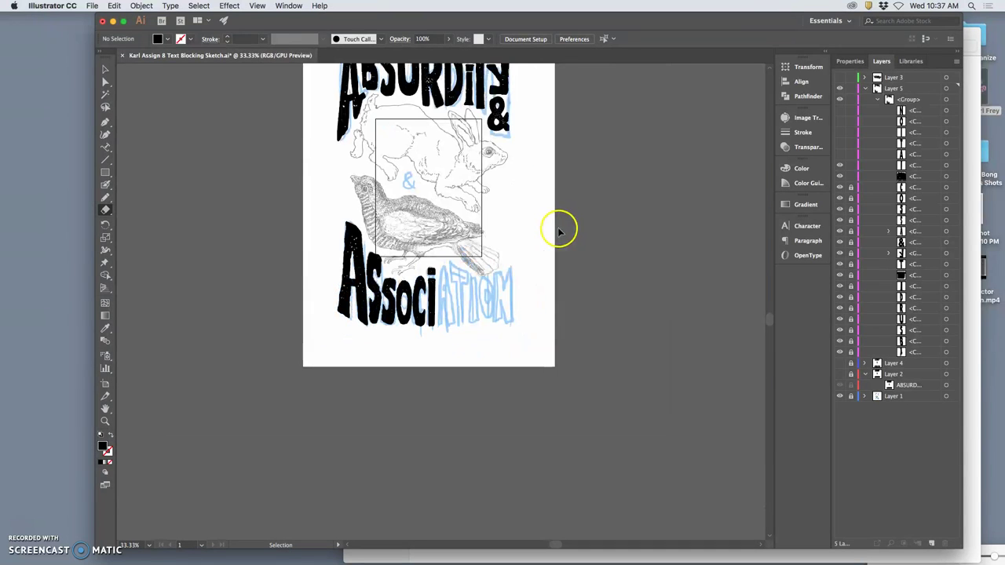
{"action": "key", "text": "super+equal"}
{"action": "key", "text": "super+equal"}
{"action": "key", "text": "super+equal"}
{"action": "key", "text": "super+equal"}
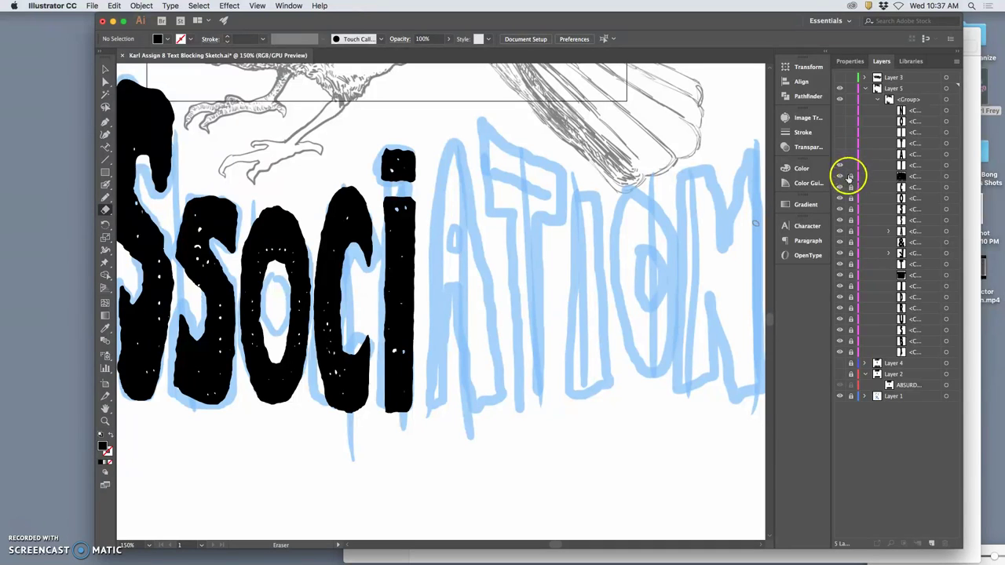
- Show the black A, move it over its sketch outline just after the I, and narrow it to about 98 pt wide
{"action": "left_click", "coordinate": [841, 176]}
{"action": "left_click", "coordinate": [841, 175]}
{"action": "left_click", "coordinate": [840, 155]}
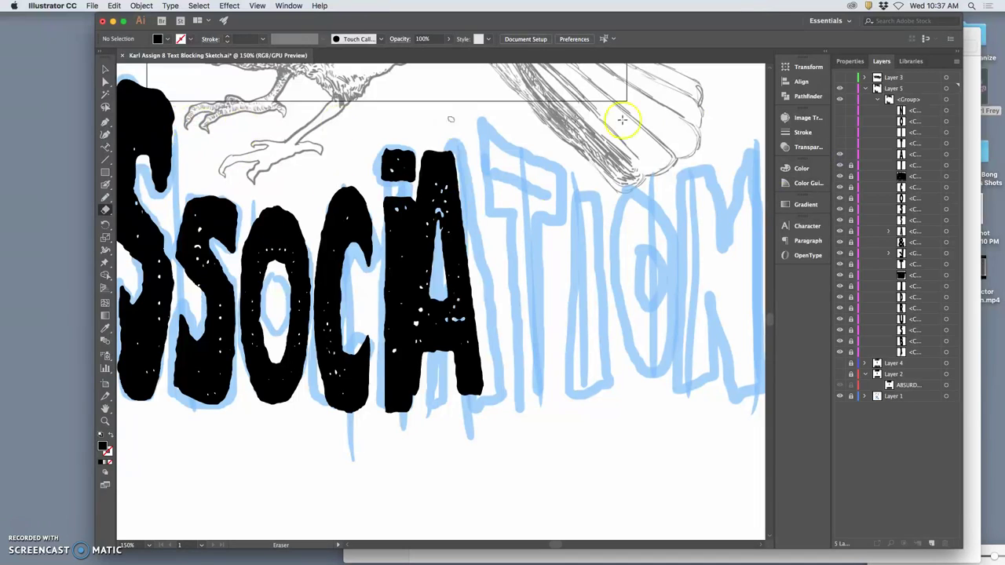
{"action": "left_click", "coordinate": [946, 154]}
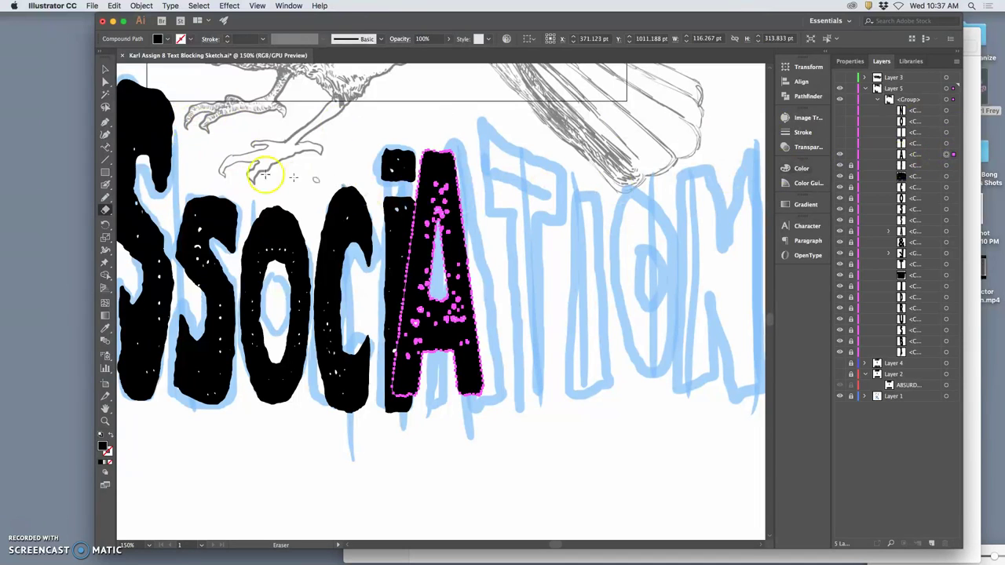
{"action": "left_click", "coordinate": [105, 70]}
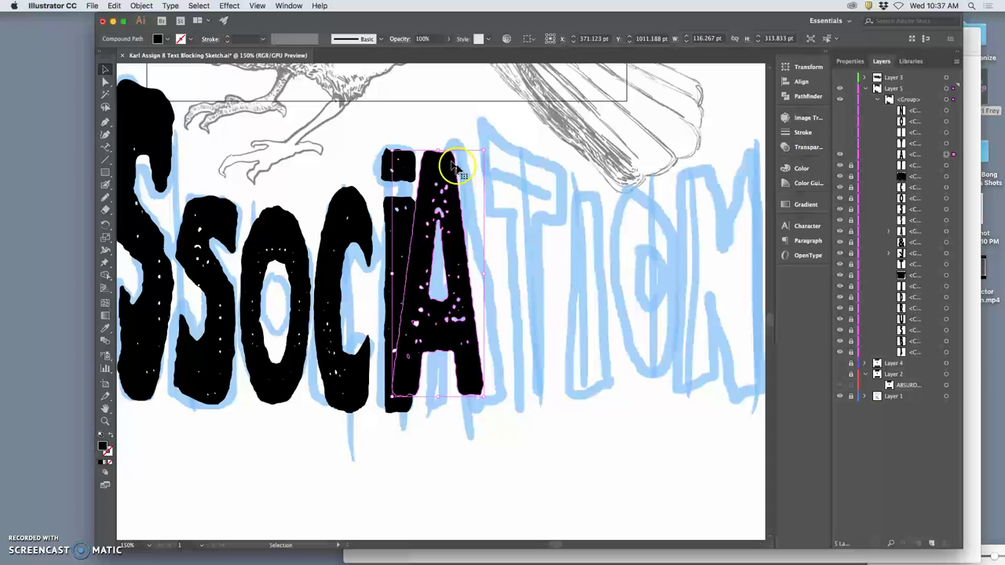
{"action": "left_click_drag", "start_coordinate": [445, 179], "coordinate": [471, 161]}
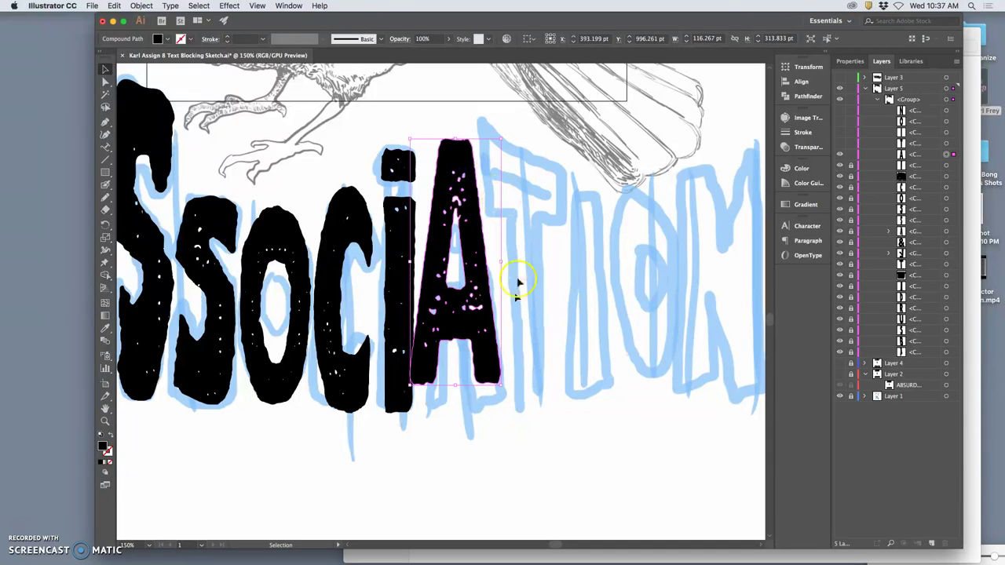
{"action": "left_click_drag", "start_coordinate": [411, 261], "coordinate": [424, 262]}
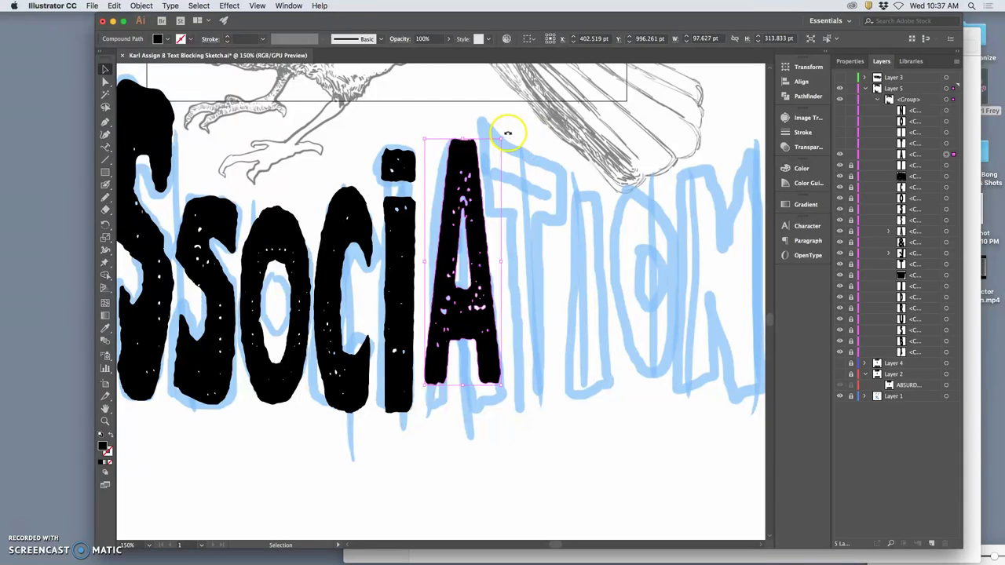
- Tilt the A slightly counterclockwise over its sketch outline and stretch its legs downward to a height of about 347 pt
{"action": "left_click_drag", "start_coordinate": [508, 134], "coordinate": [508, 130]}
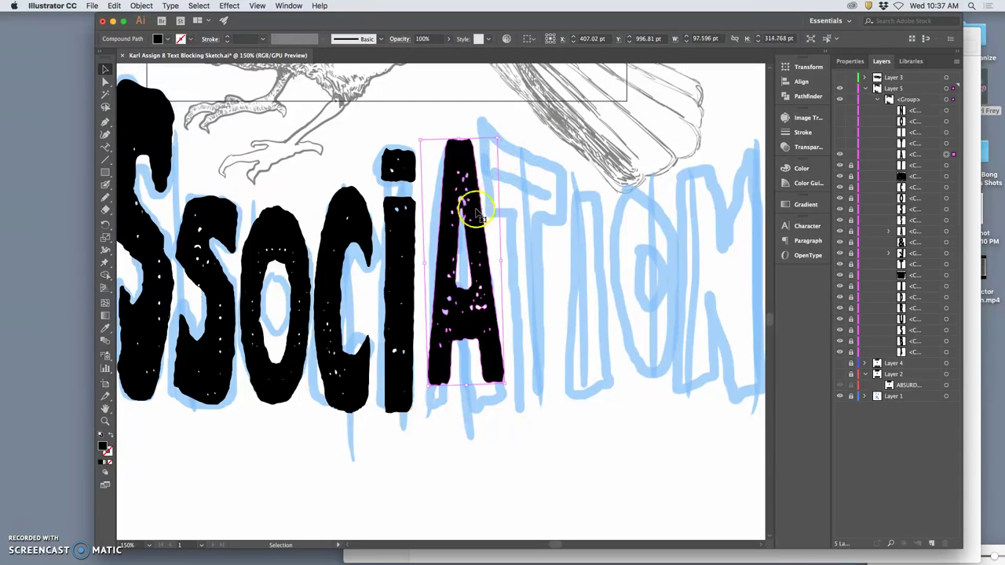
{"action": "left_click_drag", "start_coordinate": [477, 214], "coordinate": [471, 210]}
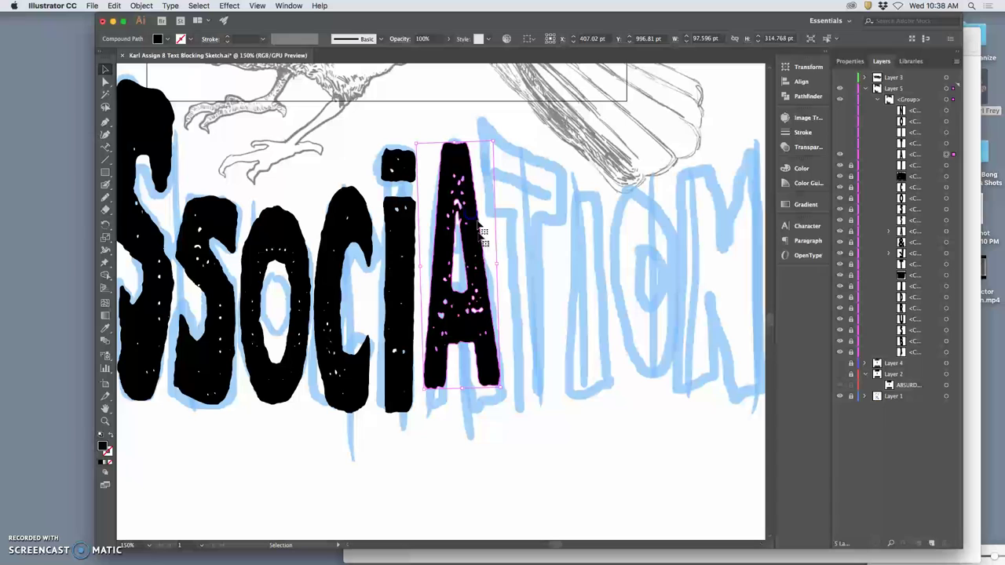
{"action": "left_click", "coordinate": [465, 384]}
{"action": "left_click_drag", "start_coordinate": [462, 386], "coordinate": [467, 410]}
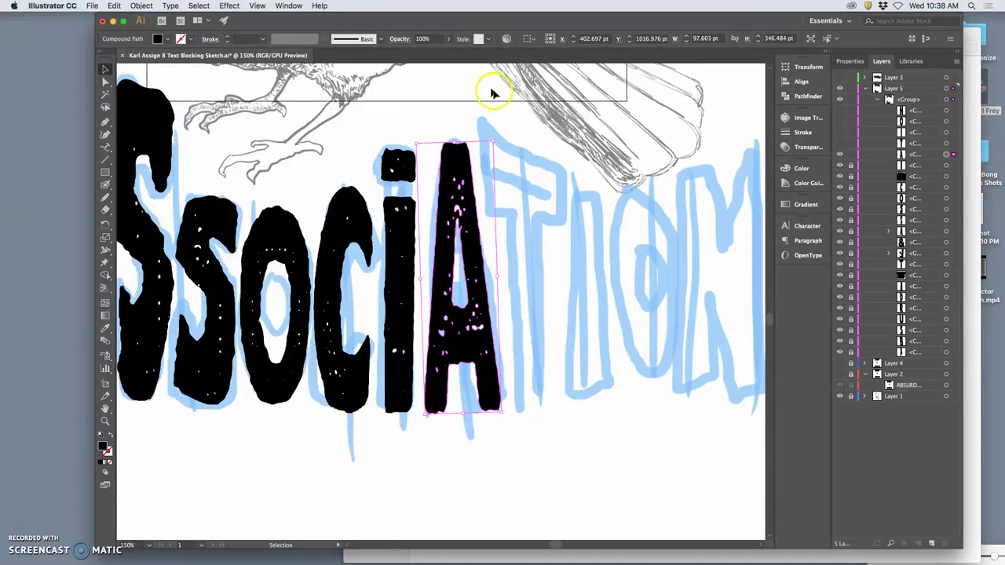
{"action": "left_click_drag", "start_coordinate": [498, 138], "coordinate": [507, 139]}
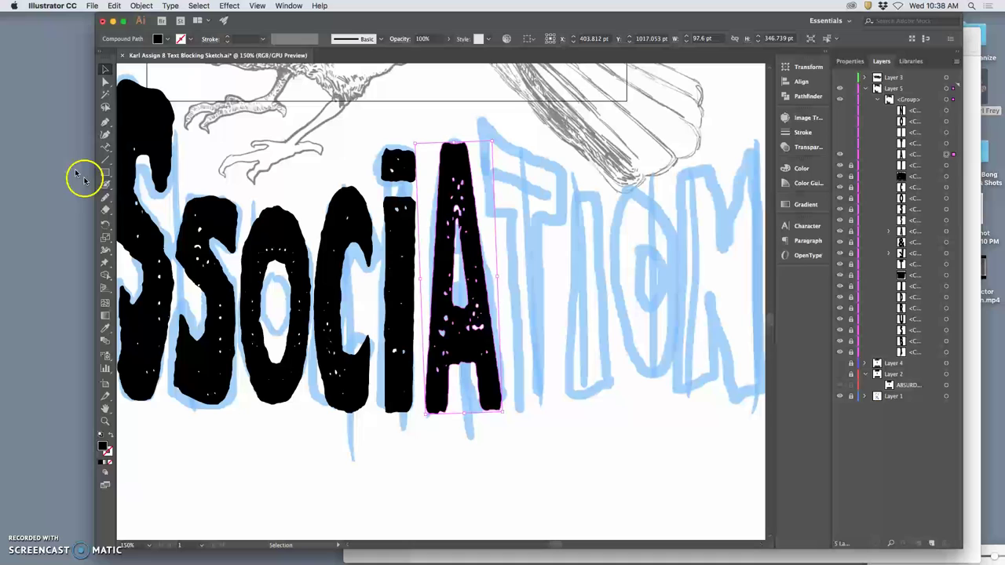
- Redraw the lower edge of the A's counter and the top of the gap between its legs higher with the Pencil tool
{"action": "left_click", "coordinate": [107, 199]}
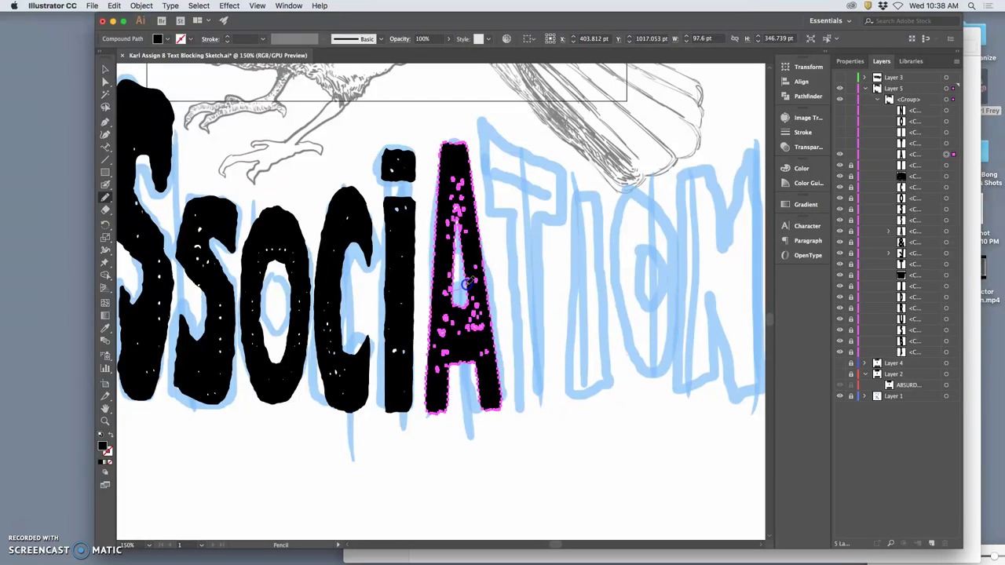
{"action": "left_click_drag", "start_coordinate": [467, 284], "coordinate": [467, 282]}
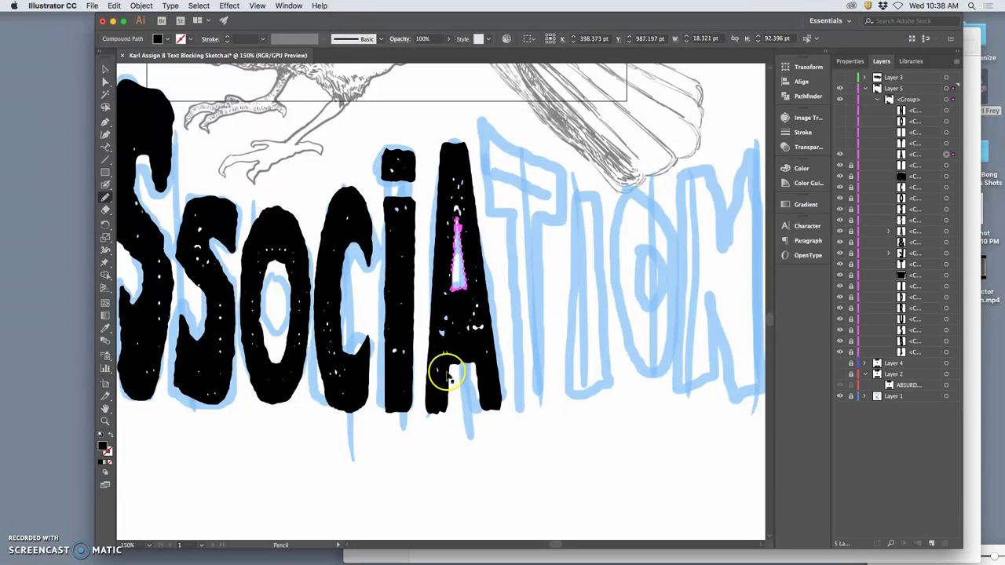
{"action": "mouse_move", "coordinate": [447, 377]}
{"action": "left_mouse_down"}
{"action": "mouse_move", "coordinate": [438, 381]}
{"action": "mouse_move", "coordinate": [449, 383]}
{"action": "left_mouse_up"}
{"action": "key", "text": "super+a"}
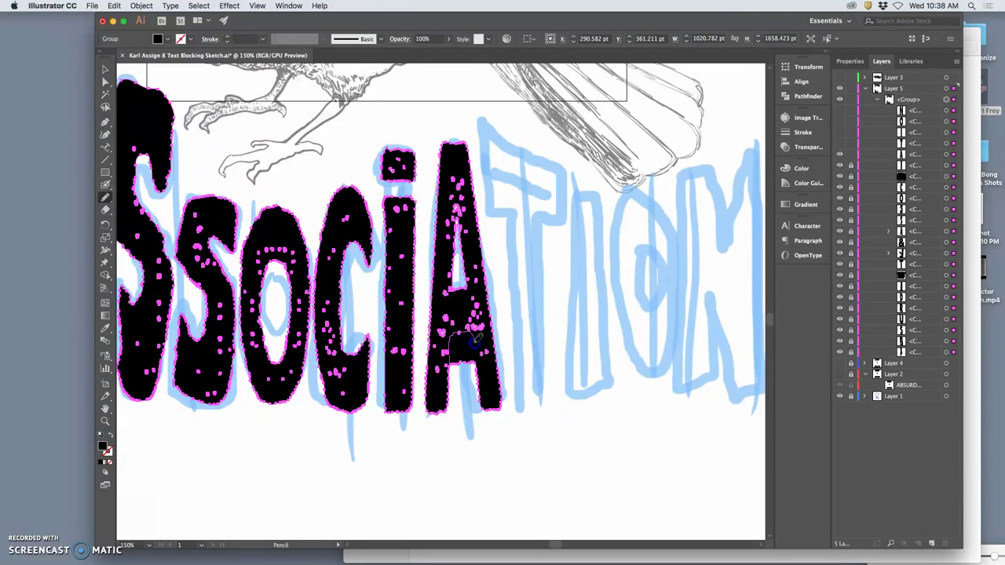
{"action": "left_click", "coordinate": [472, 408], "text": "super"}
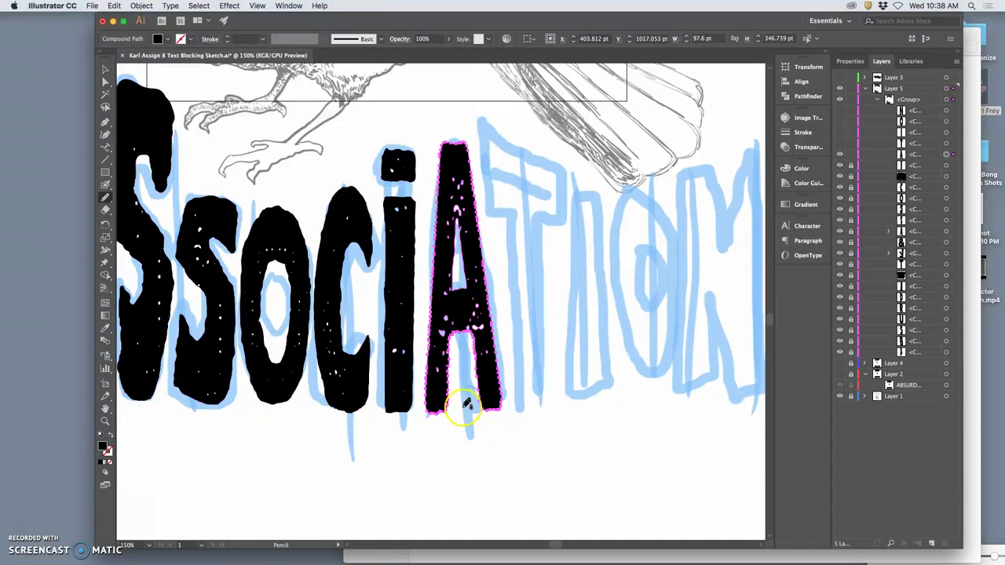
- Redraw the inner edges and feet of the A's legs with the Pencil tool so both legs widen toward the baseline
{"action": "mouse_move", "coordinate": [452, 337]}
{"action": "left_mouse_down"}
{"action": "mouse_move", "coordinate": [462, 329]}
{"action": "mouse_move", "coordinate": [451, 344]}
{"action": "left_mouse_up"}
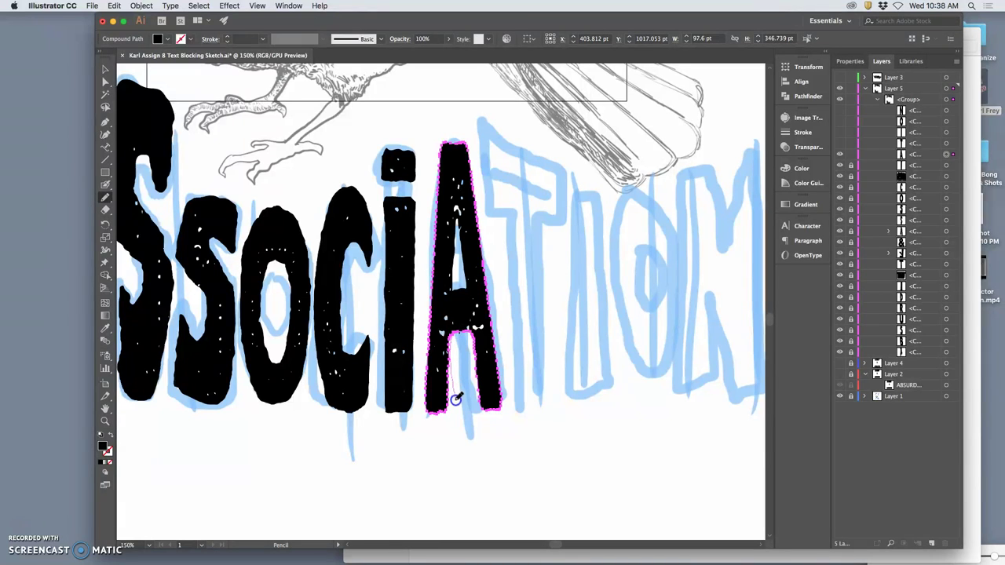
{"action": "left_click_drag", "start_coordinate": [440, 413], "coordinate": [432, 415]}
{"action": "left_click_drag", "start_coordinate": [482, 357], "coordinate": [474, 339]}
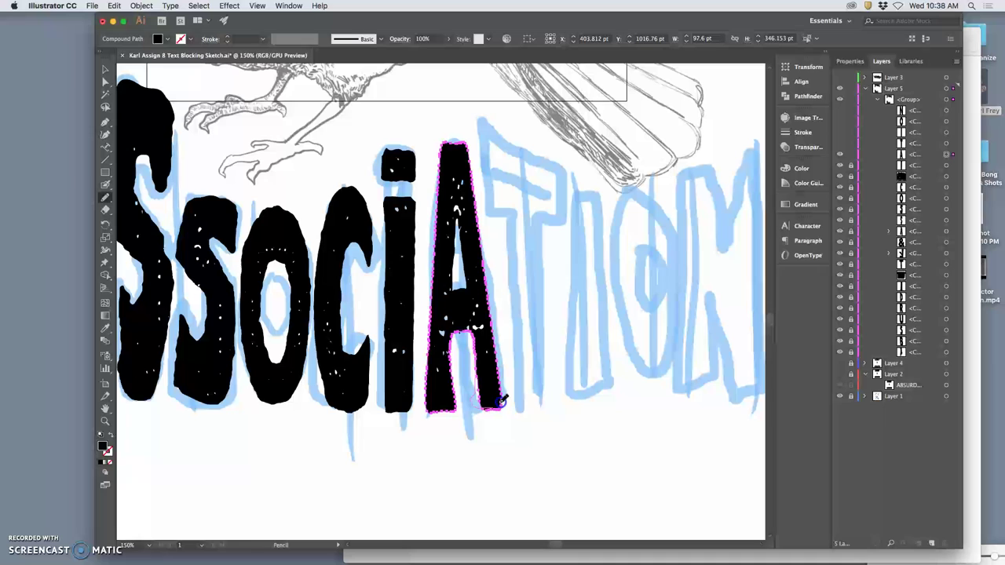
{"action": "left_click_drag", "start_coordinate": [470, 446], "coordinate": [474, 396]}
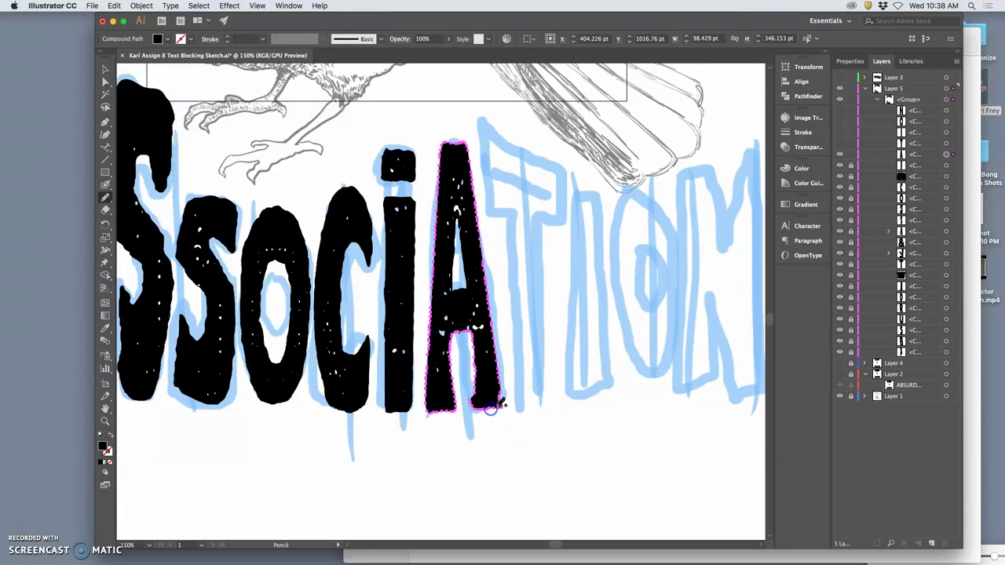
{"action": "mouse_move", "coordinate": [519, 351]}
{"action": "left_mouse_down"}
{"action": "mouse_move", "coordinate": [483, 330]}
{"action": "mouse_move", "coordinate": [483, 268]}
{"action": "mouse_move", "coordinate": [513, 303]}
{"action": "mouse_move", "coordinate": [450, 142]}
{"action": "left_mouse_up"}
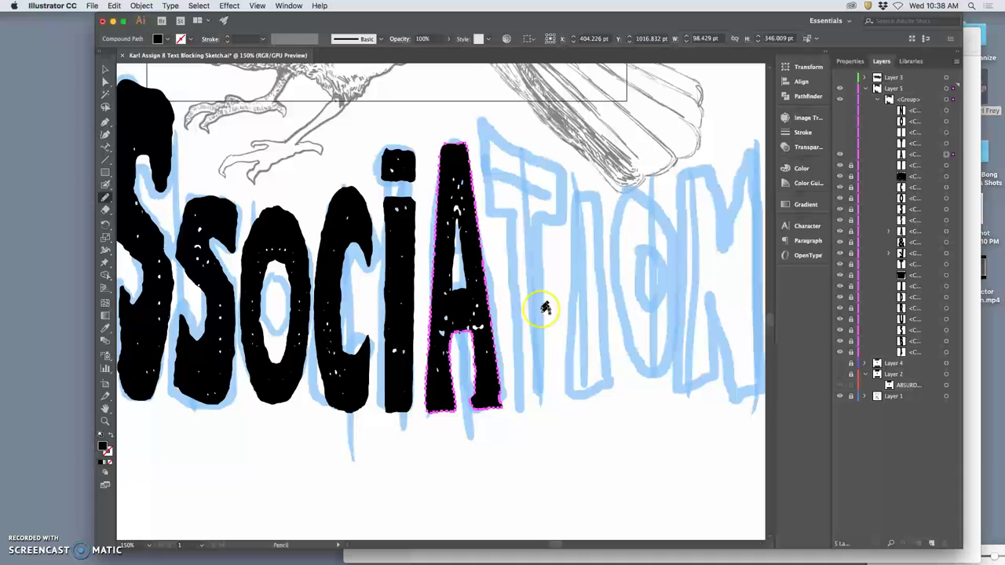
- Show the black T beside the A and leave the A unlocked for further touch-ups
{"action": "left_click", "coordinate": [851, 155]}
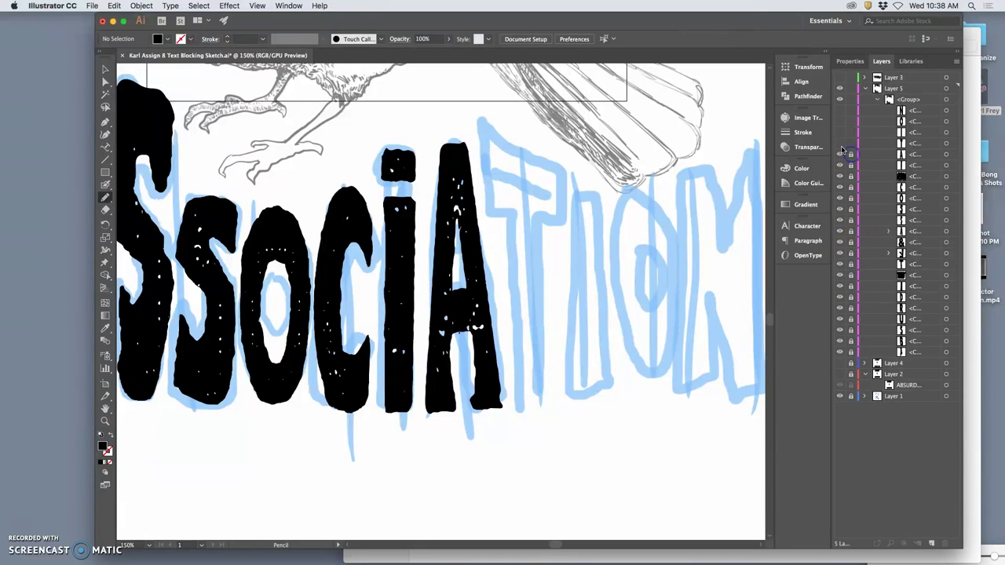
{"action": "left_click", "coordinate": [840, 145]}
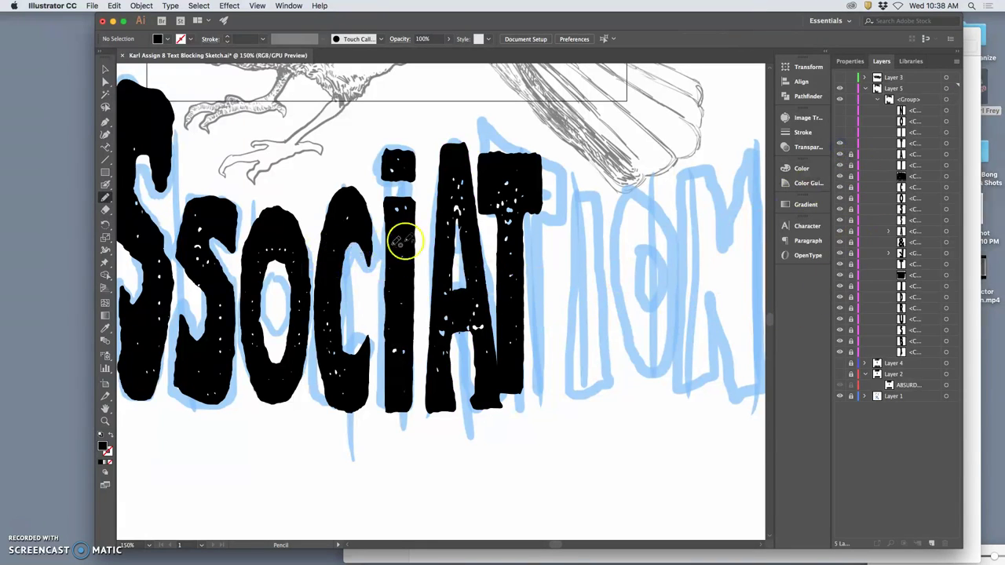
{"action": "left_click", "coordinate": [839, 153]}
{"action": "left_click", "coordinate": [841, 154]}
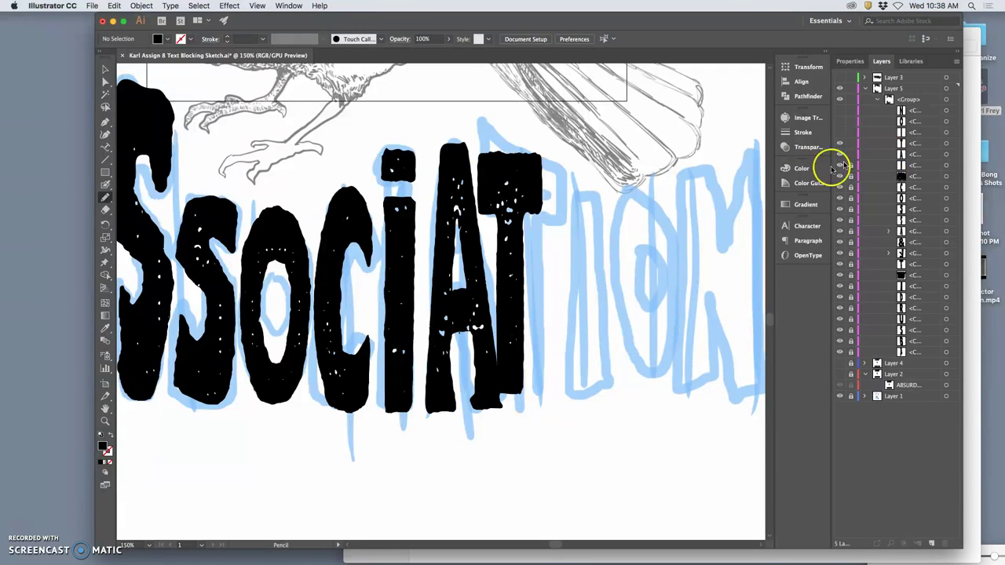
- Clean up the top of the gap between the A's legs with the Eraser and reduce the A's larger specks with the Blob Brush
{"action": "left_click", "coordinate": [105, 210]}
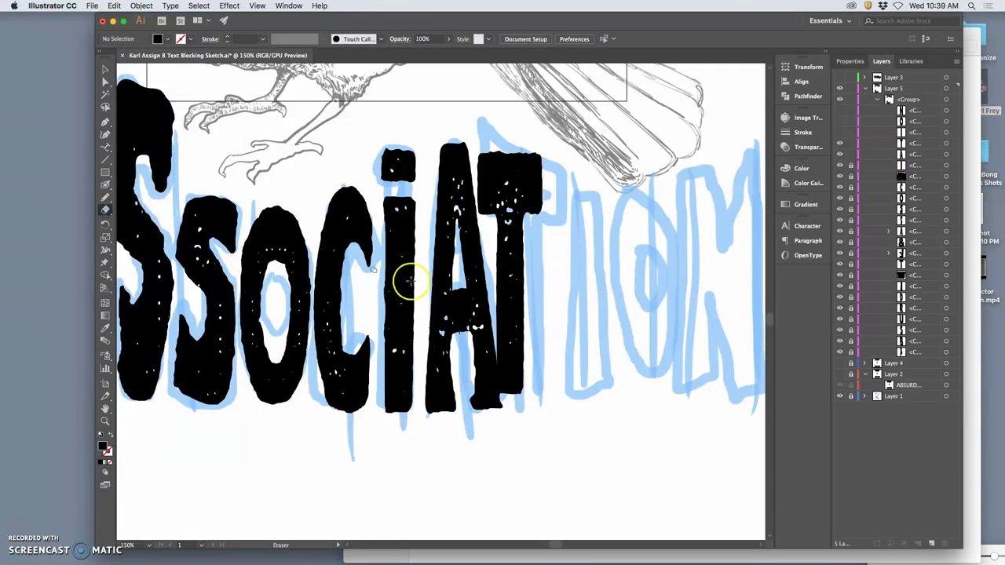
{"action": "left_click", "coordinate": [461, 339]}
{"action": "left_click", "coordinate": [105, 185]}
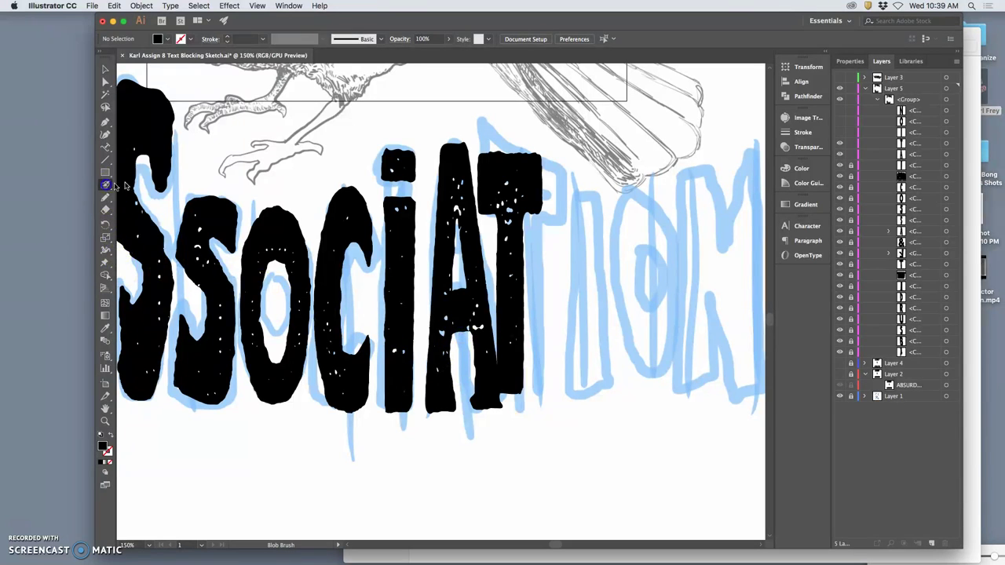
{"action": "left_click_drag", "start_coordinate": [498, 319], "coordinate": [480, 332]}
{"action": "left_click", "coordinate": [479, 326]}
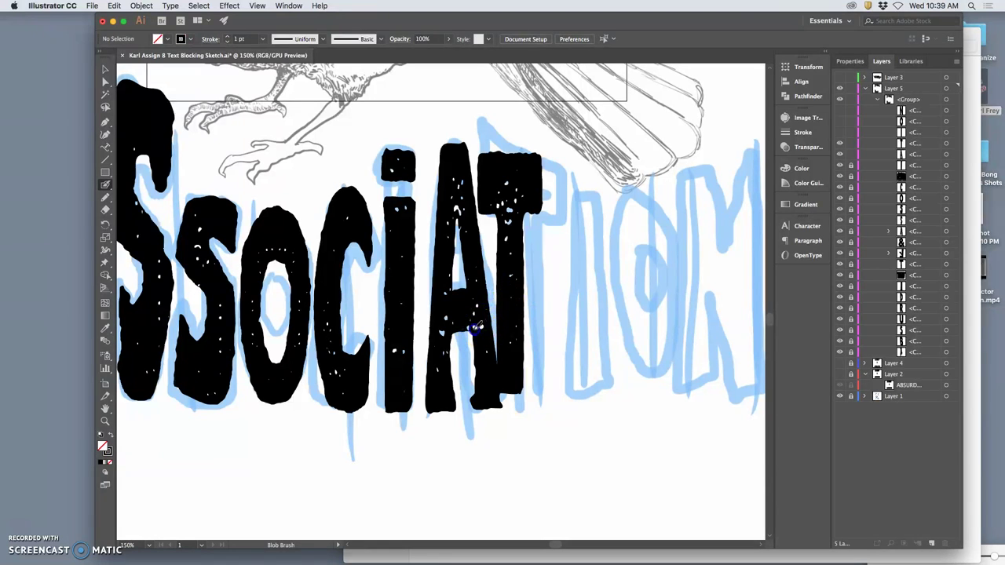
{"action": "mouse_move", "coordinate": [477, 324]}
{"action": "left_mouse_down"}
{"action": "mouse_move", "coordinate": [494, 329]}
{"action": "mouse_move", "coordinate": [479, 325]}
{"action": "left_mouse_up"}
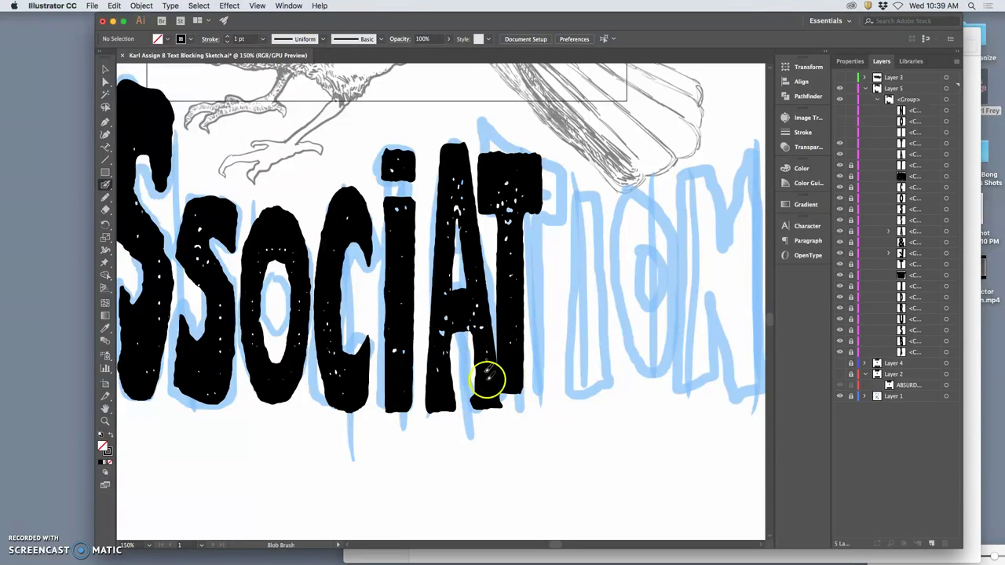
{"action": "left_click", "coordinate": [461, 207]}
{"action": "left_click_drag", "start_coordinate": [454, 206], "coordinate": [458, 212]}
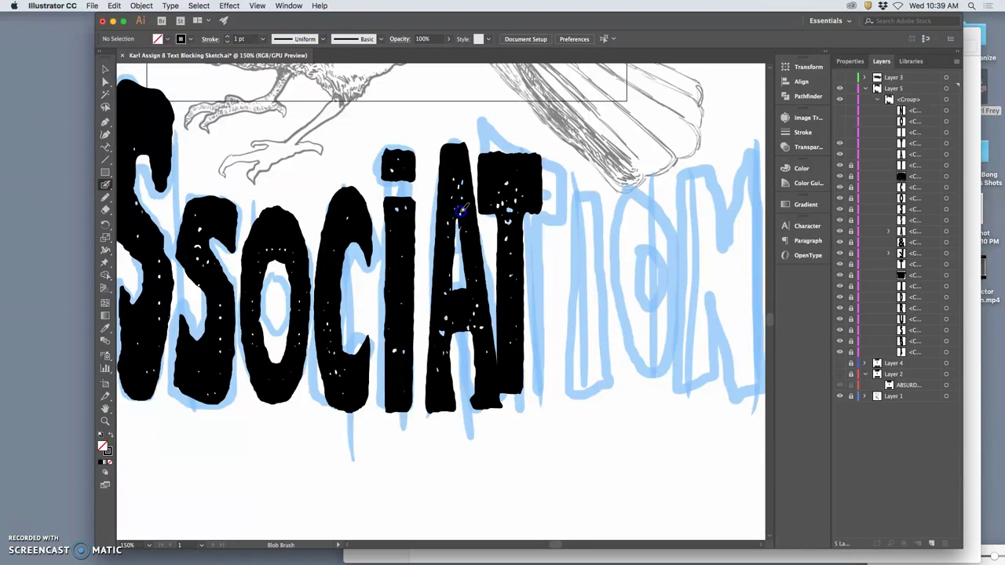
{"action": "left_click_drag", "start_coordinate": [456, 296], "coordinate": [487, 334]}
- Shear the T by 2° along a custom-angle axis
{"action": "left_click", "coordinate": [946, 144]}
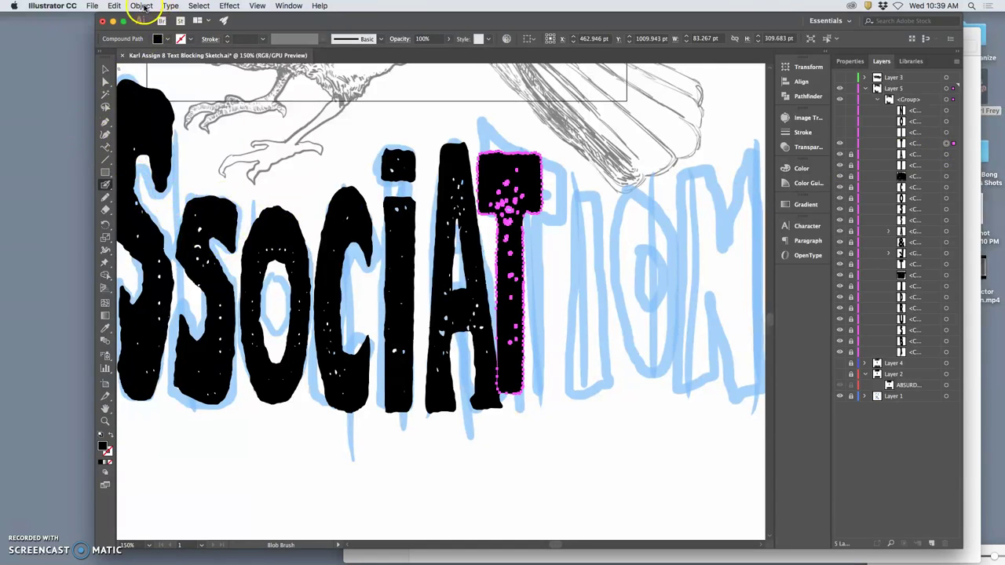
{"action": "left_click", "coordinate": [143, 6]}
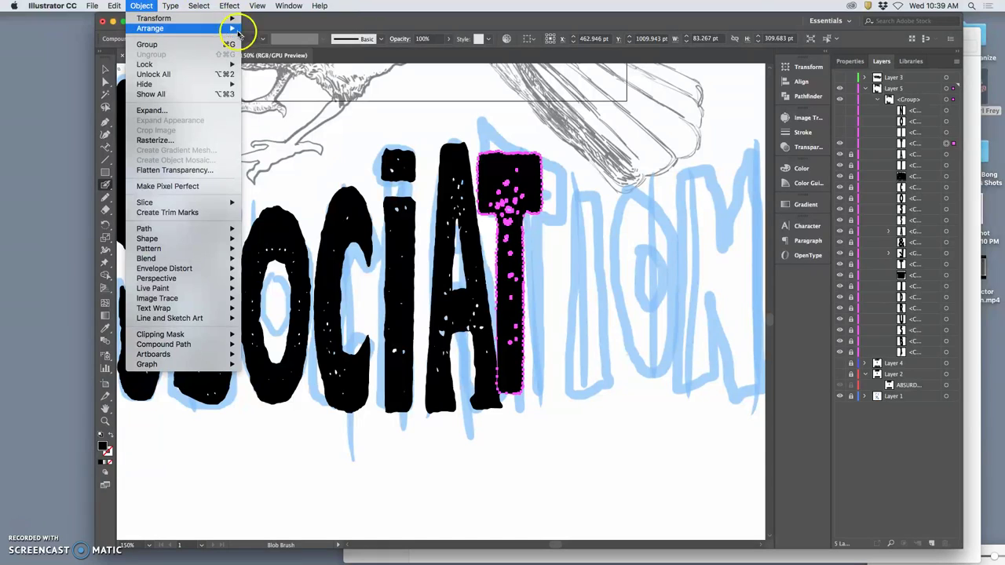
{"action": "left_click", "coordinate": [256, 77]}
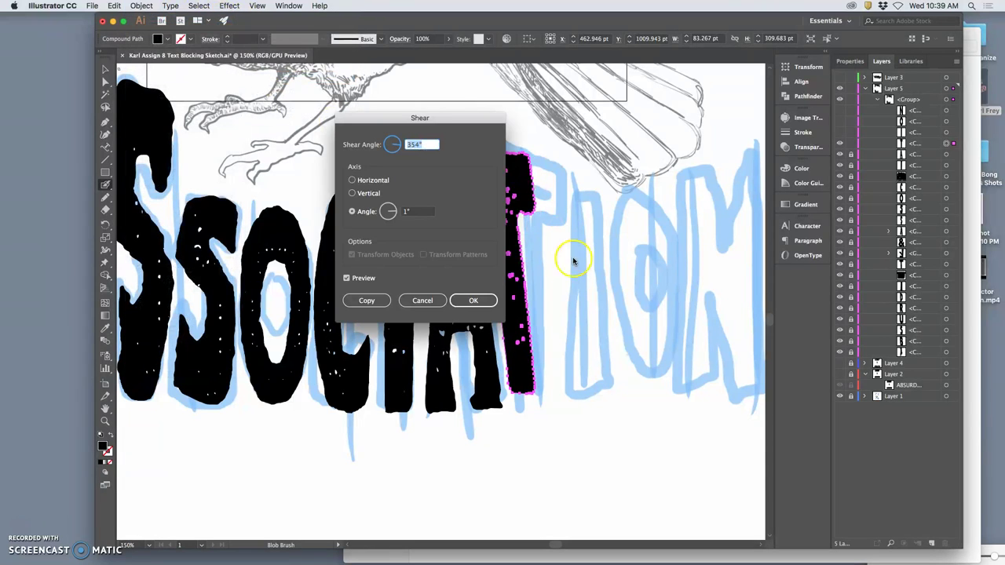
{"action": "left_click_drag", "start_coordinate": [448, 117], "coordinate": [400, 121]}
{"action": "left_click_drag", "start_coordinate": [346, 149], "coordinate": [349, 148]}
{"action": "left_click_drag", "start_coordinate": [346, 213], "coordinate": [343, 211]}
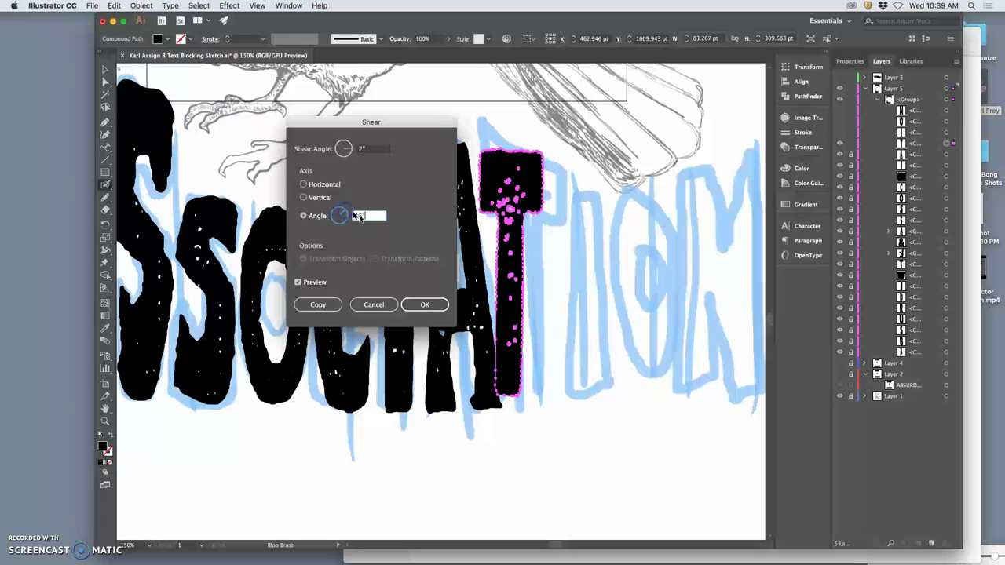
{"action": "left_click", "coordinate": [424, 305]}
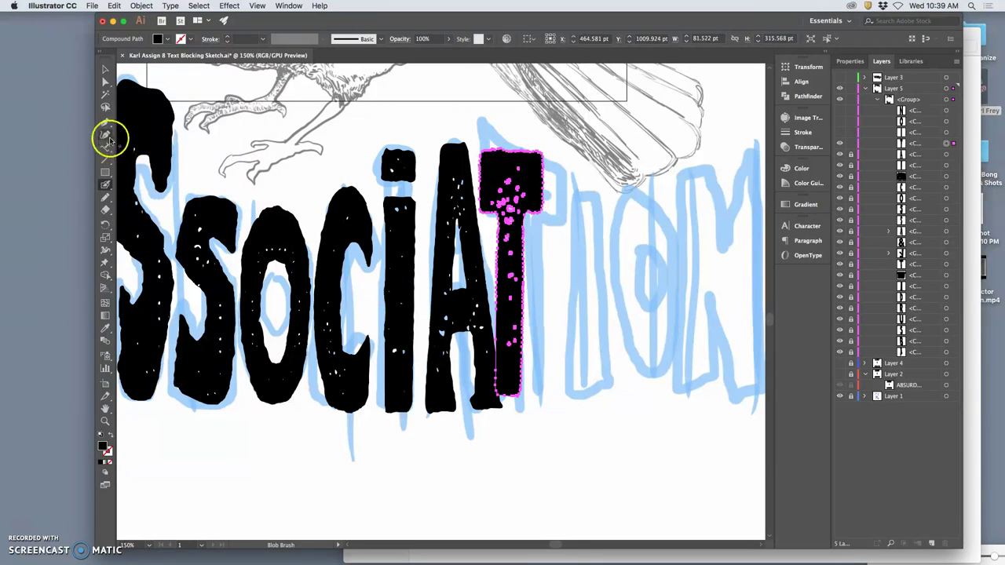
- Redraw the T's crossbar with the Pencil tool so it slopes along the sketch, and widen the right edge of its stem to the foot
{"action": "left_click", "coordinate": [104, 197]}
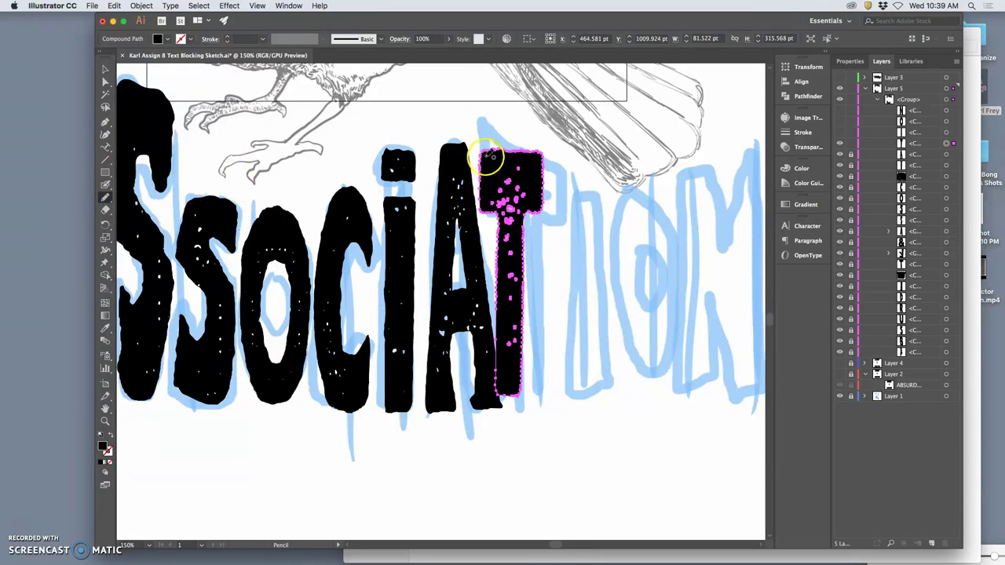
{"action": "left_click_drag", "start_coordinate": [479, 142], "coordinate": [480, 141]}
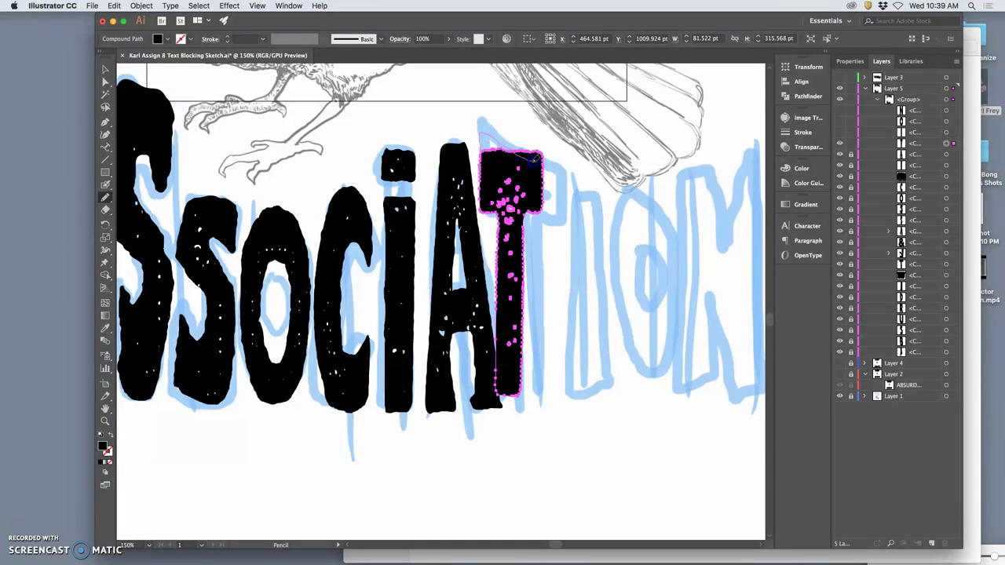
{"action": "left_click_drag", "start_coordinate": [559, 176], "coordinate": [558, 211]}
{"action": "left_click_drag", "start_coordinate": [531, 210], "coordinate": [530, 212]}
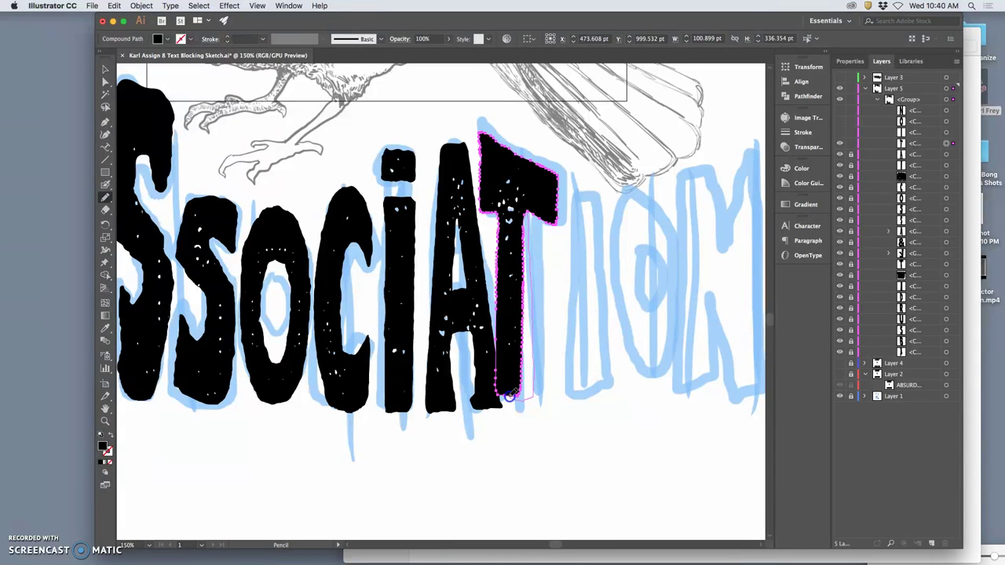
{"action": "left_click_drag", "start_coordinate": [507, 395], "coordinate": [507, 397]}
- Redraw the T's left arm underside and the left edge of its stem down to the foot
{"action": "mouse_move", "coordinate": [499, 244]}
{"action": "left_mouse_down"}
{"action": "mouse_move", "coordinate": [503, 217]}
{"action": "mouse_move", "coordinate": [481, 179]}
{"action": "left_mouse_up"}
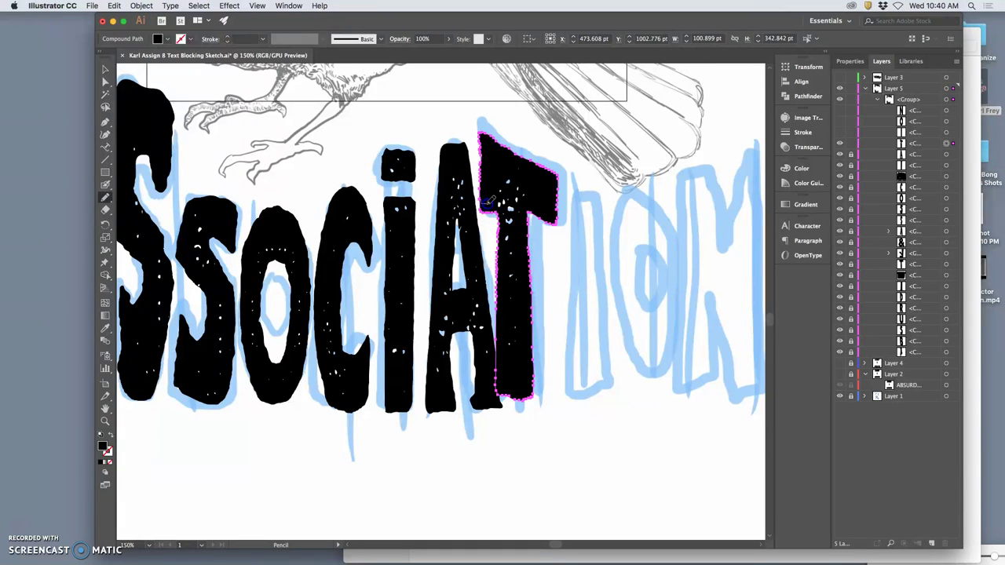
{"action": "left_click_drag", "start_coordinate": [506, 206], "coordinate": [509, 263]}
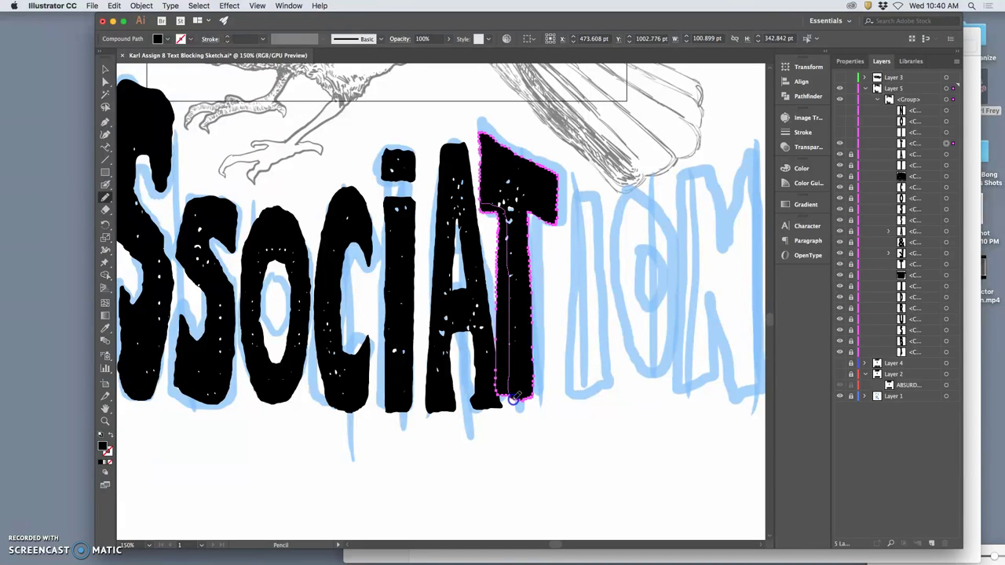
{"action": "left_click_drag", "start_coordinate": [512, 399], "coordinate": [505, 414]}
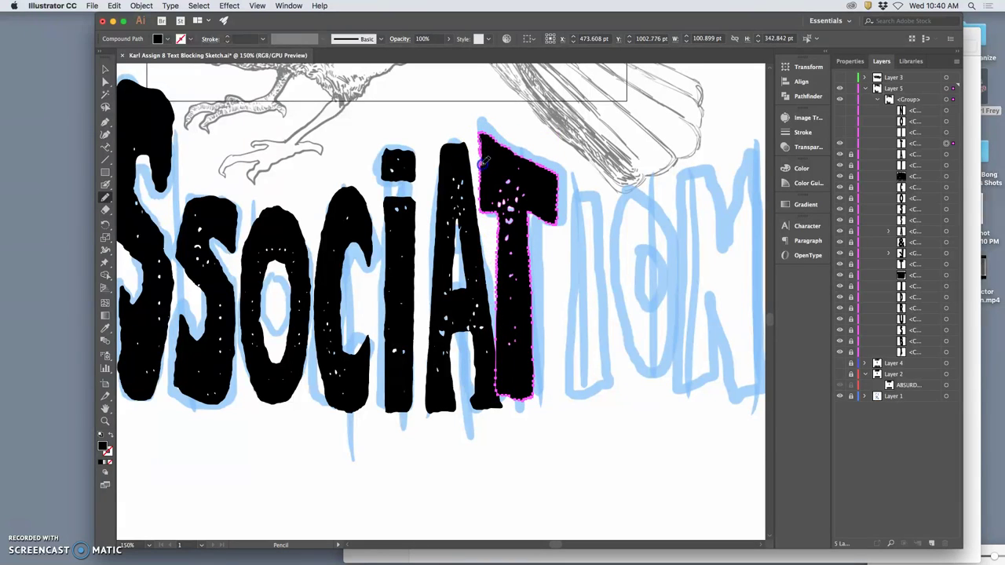
{"action": "left_click_drag", "start_coordinate": [490, 193], "coordinate": [506, 206]}
{"action": "left_click_drag", "start_coordinate": [509, 308], "coordinate": [510, 397]}
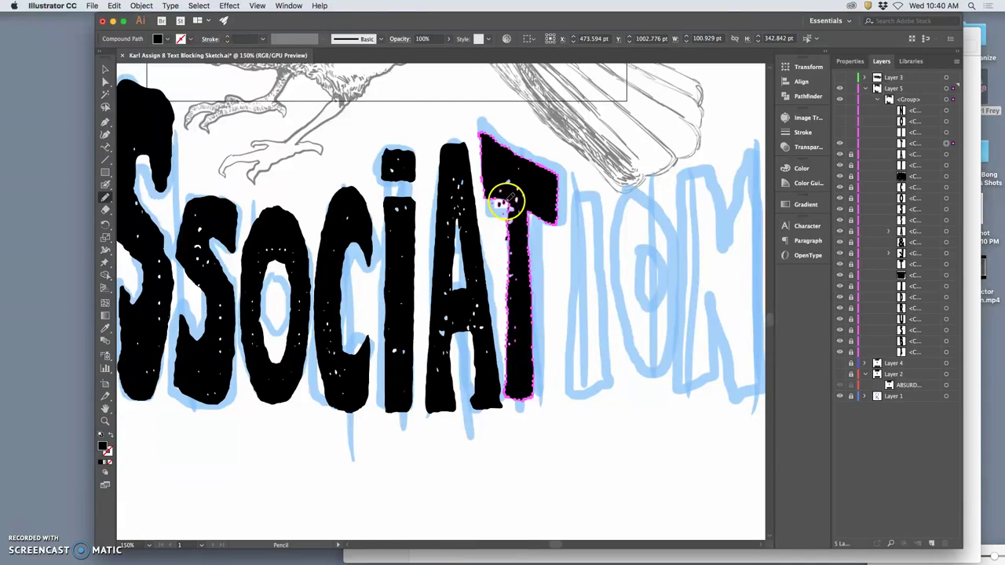
- Rescale the T and rotate it slightly counterclockwise to follow the sketch
{"action": "left_click", "coordinate": [105, 69]}
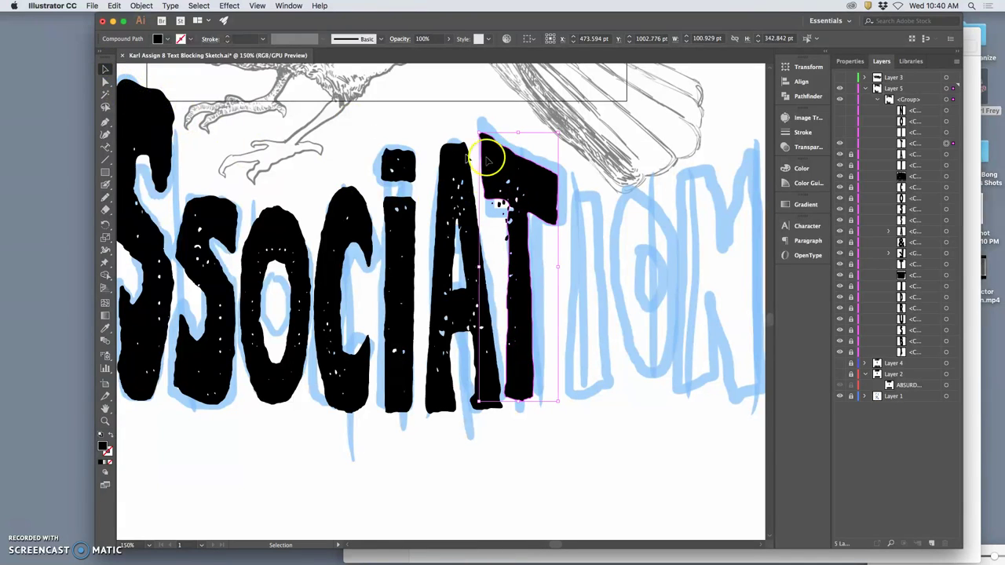
{"action": "left_click_drag", "start_coordinate": [517, 132], "coordinate": [521, 144]}
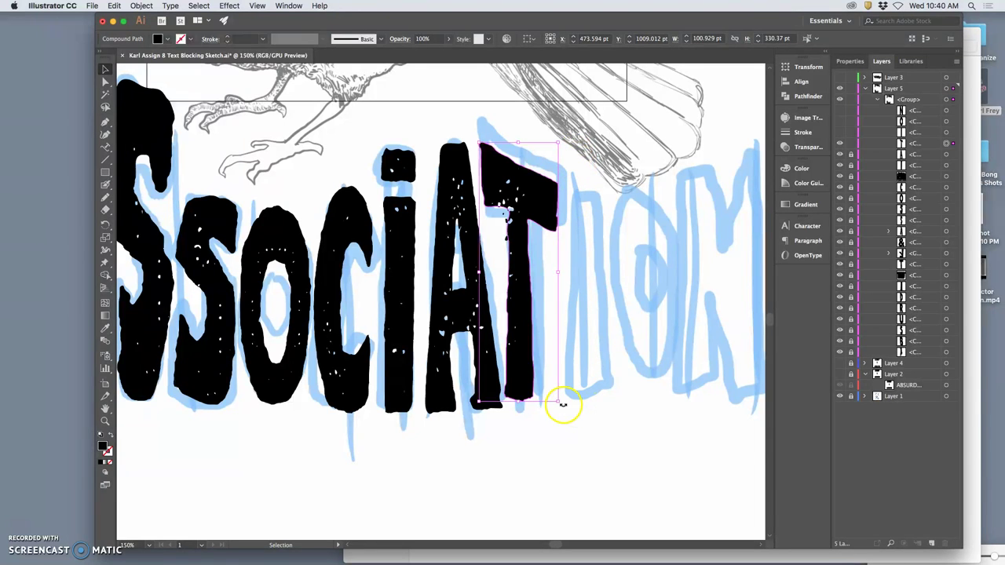
{"action": "mouse_move", "coordinate": [563, 404]}
{"action": "left_mouse_down"}
{"action": "mouse_move", "coordinate": [556, 411]}
{"action": "mouse_move", "coordinate": [568, 403]}
{"action": "left_mouse_up"}
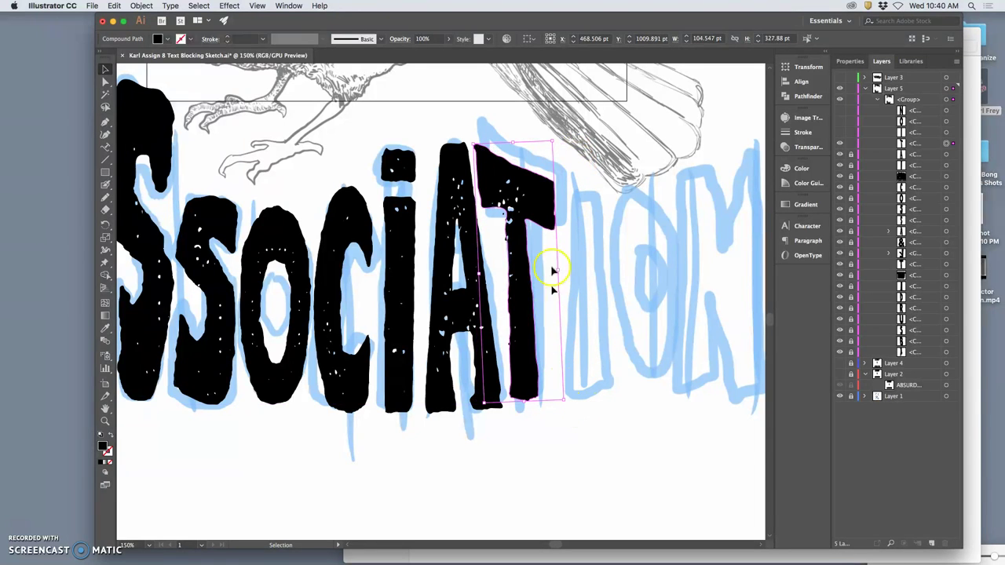
{"action": "left_click_drag", "start_coordinate": [552, 139], "coordinate": [558, 126]}
- Undo the accidental move of the whole letter group and shift only the T slightly right and down
{"action": "left_click_drag", "start_coordinate": [531, 177], "coordinate": [535, 183]}
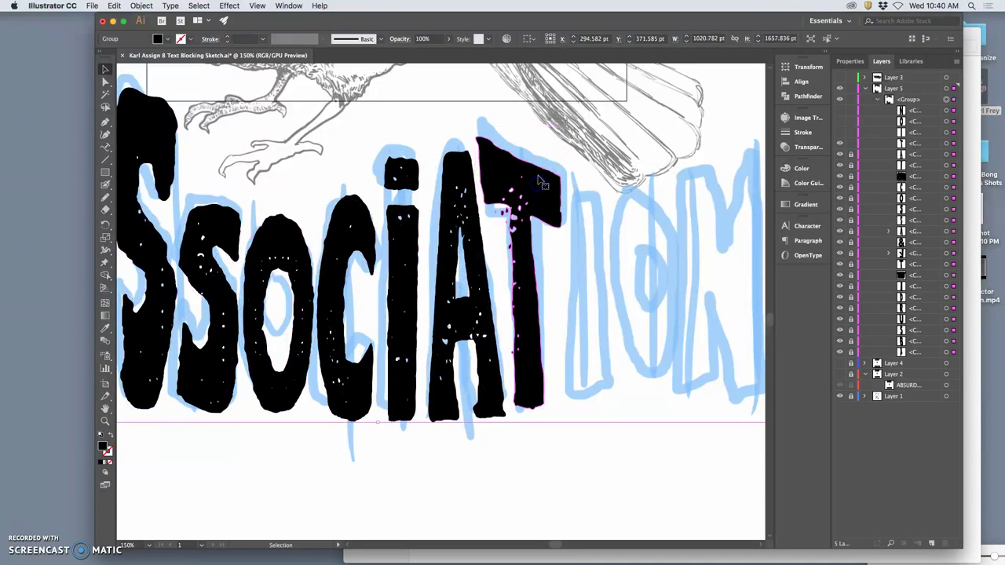
{"action": "key", "text": "super+z"}
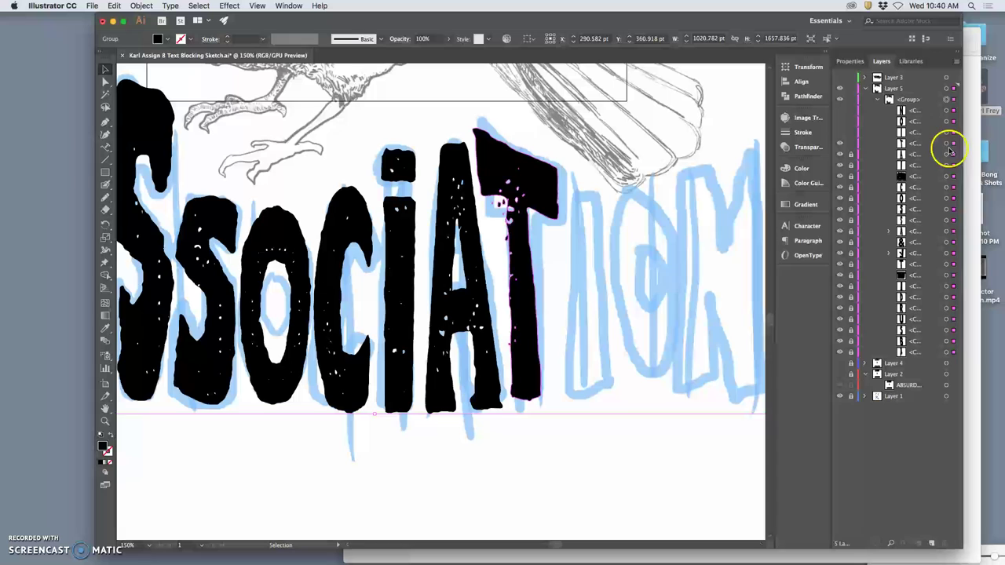
{"action": "left_click", "coordinate": [947, 145]}
{"action": "left_click_drag", "start_coordinate": [539, 185], "coordinate": [548, 197]}
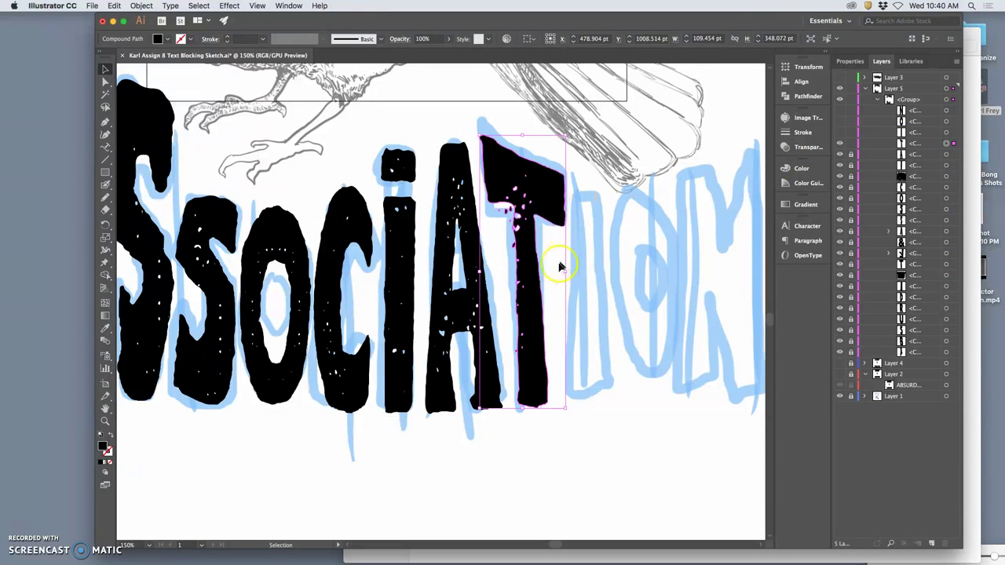
- Straighten the underside of the T's left arm with the Pencil tool and erase stray marks beneath it
{"action": "left_click", "coordinate": [106, 197]}
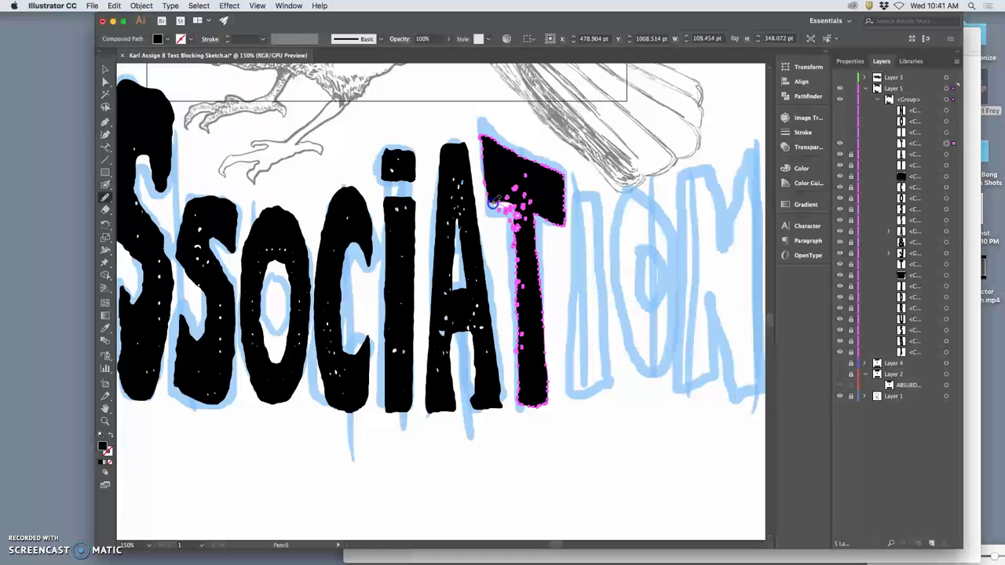
{"action": "mouse_move", "coordinate": [499, 203]}
{"action": "left_mouse_down"}
{"action": "mouse_move", "coordinate": [484, 269]}
{"action": "mouse_move", "coordinate": [511, 319]}
{"action": "mouse_move", "coordinate": [502, 316]}
{"action": "mouse_move", "coordinate": [525, 311]}
{"action": "left_mouse_up"}
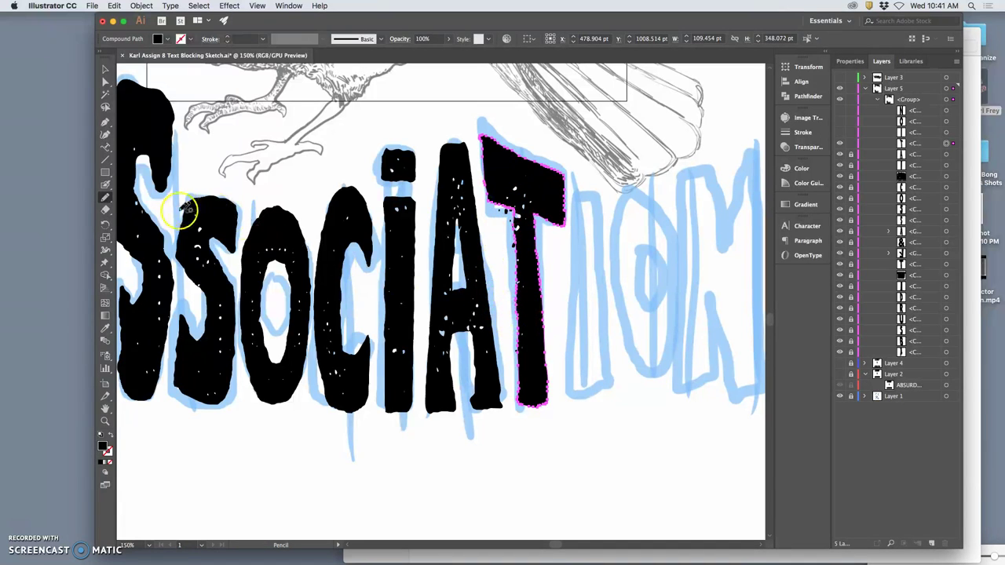
{"action": "left_click", "coordinate": [105, 210]}
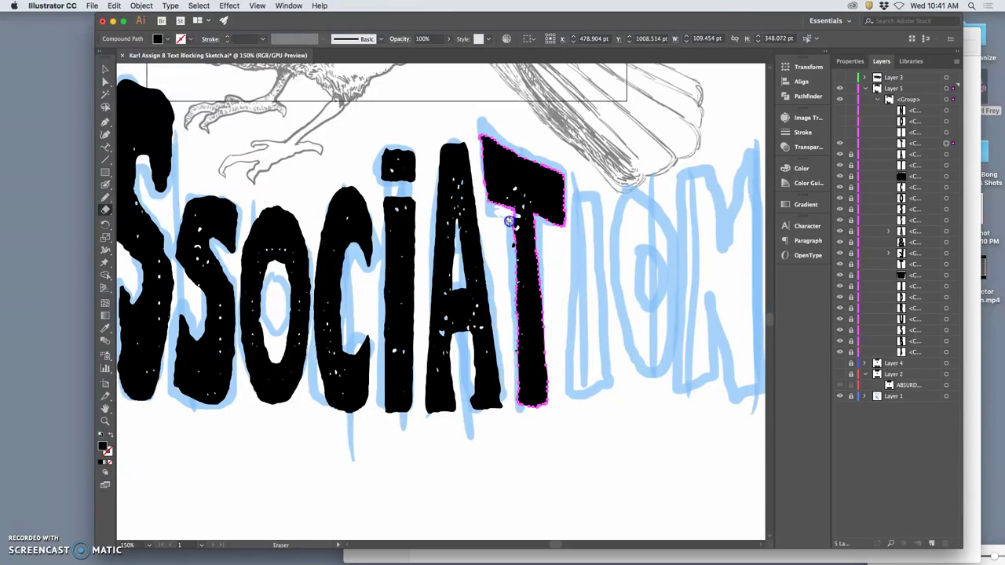
{"action": "mouse_move", "coordinate": [511, 243]}
{"action": "left_mouse_down"}
{"action": "mouse_move", "coordinate": [524, 346]}
{"action": "mouse_move", "coordinate": [512, 360]}
{"action": "mouse_move", "coordinate": [499, 315]}
{"action": "mouse_move", "coordinate": [310, 206]}
{"action": "left_mouse_up"}
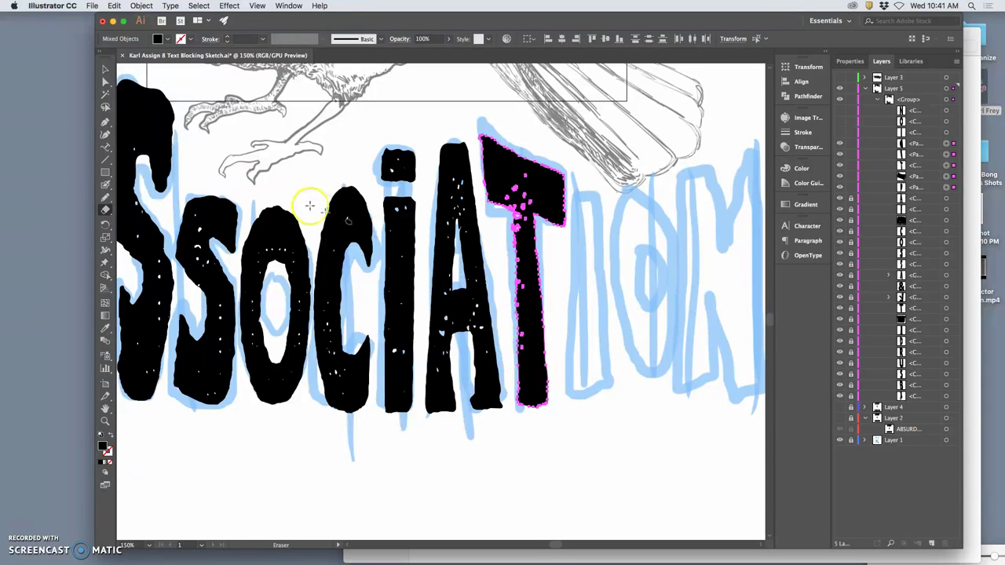
- Deselect the T and use the Blob Brush to fill the notches and specks under its left arm and along the stem's left edge
{"action": "left_click", "coordinate": [106, 185]}
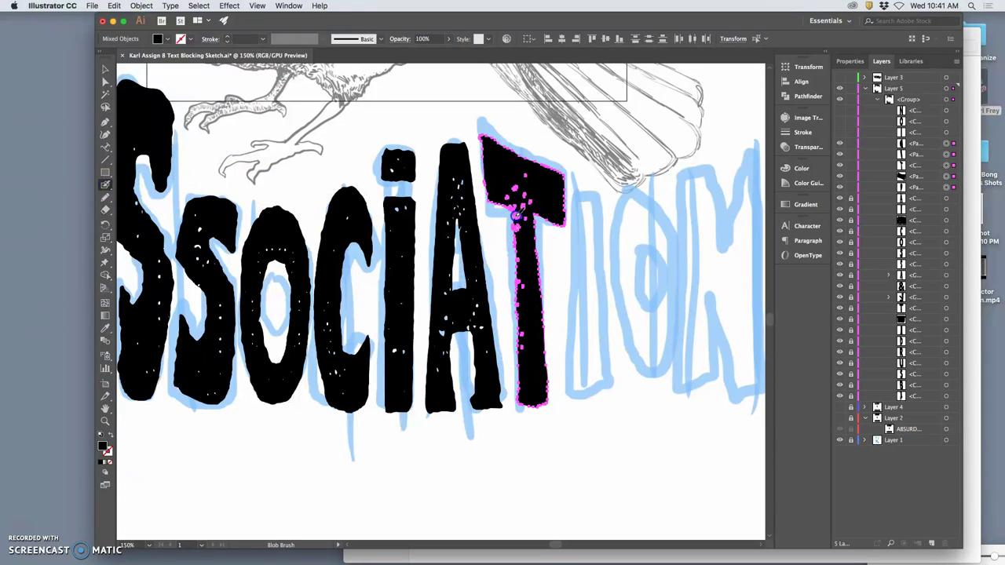
{"action": "key", "text": "super+shift+a"}
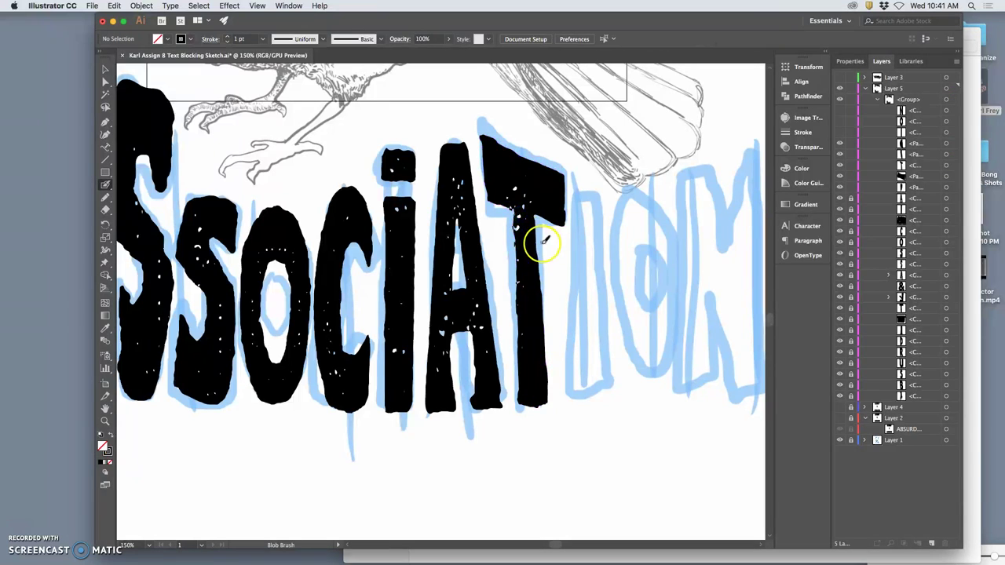
{"action": "mouse_move", "coordinate": [544, 250]}
{"action": "left_mouse_down"}
{"action": "mouse_move", "coordinate": [511, 218]}
{"action": "mouse_move", "coordinate": [516, 209]}
{"action": "left_mouse_up"}
{"action": "left_click", "coordinate": [501, 203]}
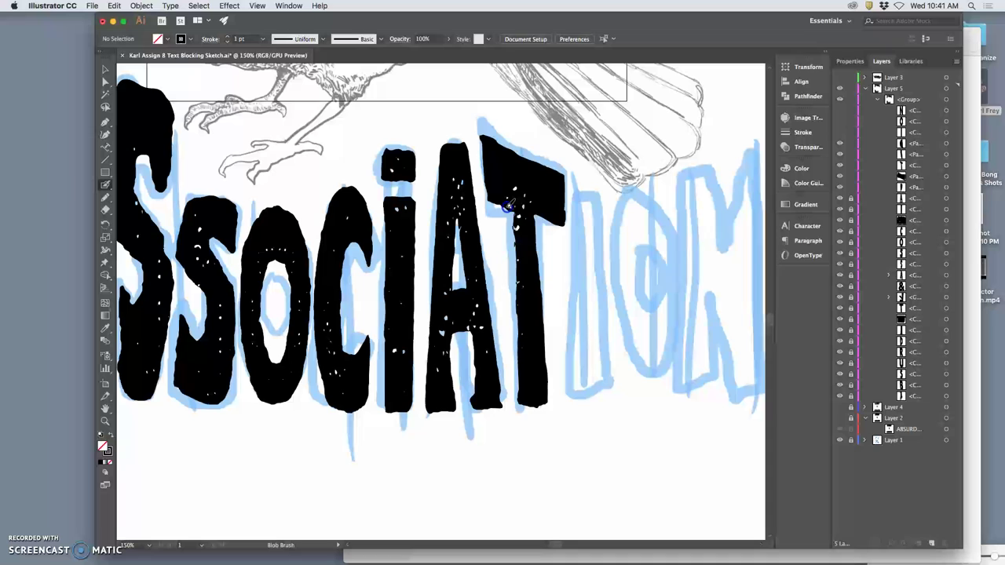
{"action": "left_click_drag", "start_coordinate": [530, 278], "coordinate": [524, 281]}
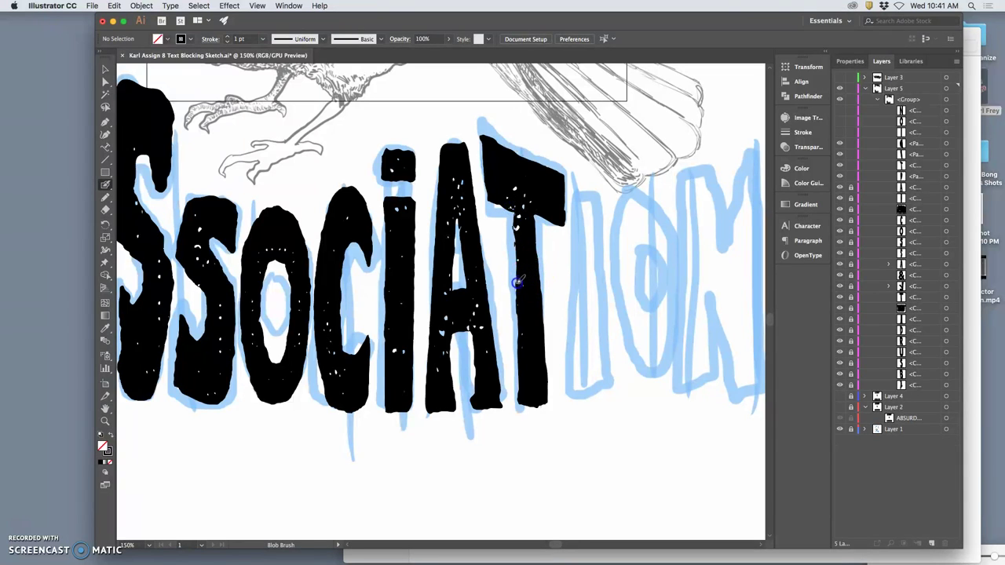
{"action": "left_click_drag", "start_coordinate": [518, 273], "coordinate": [516, 255]}
{"action": "mouse_move", "coordinate": [520, 322]}
{"action": "left_mouse_down"}
{"action": "mouse_move", "coordinate": [523, 337]}
{"action": "mouse_move", "coordinate": [520, 253]}
{"action": "mouse_move", "coordinate": [522, 309]}
{"action": "left_mouse_up"}
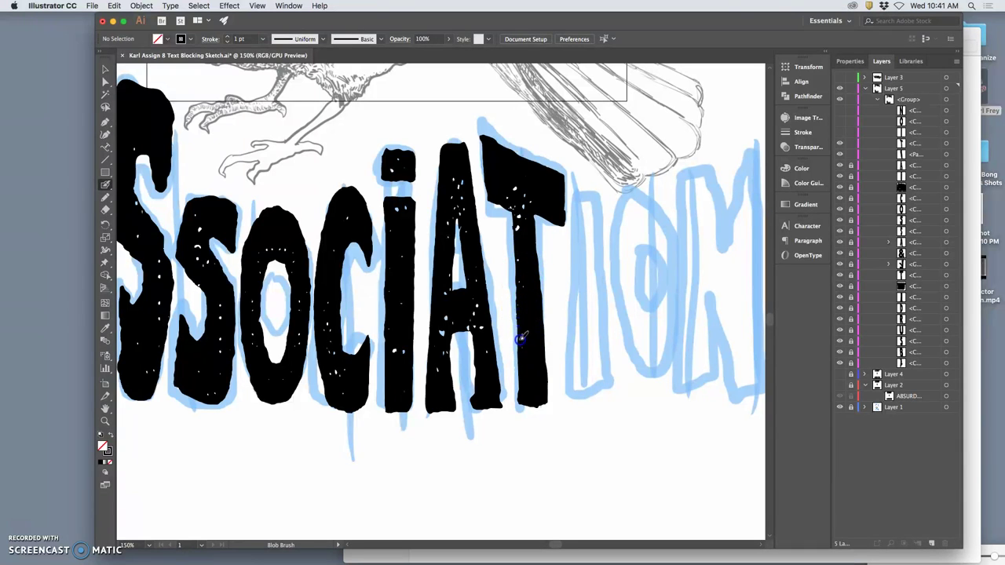
{"action": "mouse_move", "coordinate": [521, 331]}
{"action": "left_mouse_down"}
{"action": "mouse_move", "coordinate": [552, 305]}
{"action": "mouse_move", "coordinate": [559, 204]}
{"action": "mouse_move", "coordinate": [544, 238]}
{"action": "mouse_move", "coordinate": [565, 206]}
{"action": "left_mouse_up"}
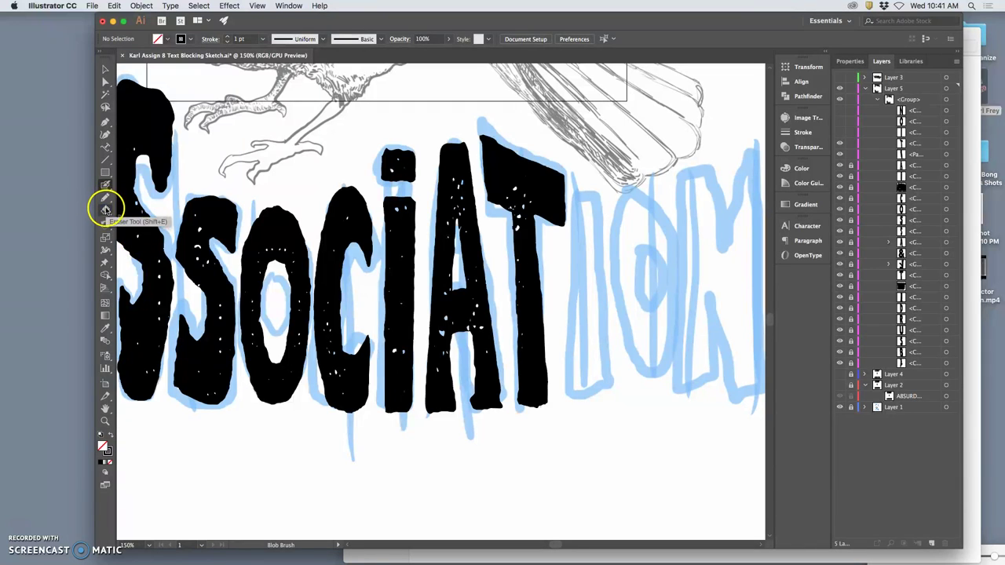
- Add small worn specks to the T's crossbar and stem with the Eraser tool
{"action": "left_click", "coordinate": [105, 209]}
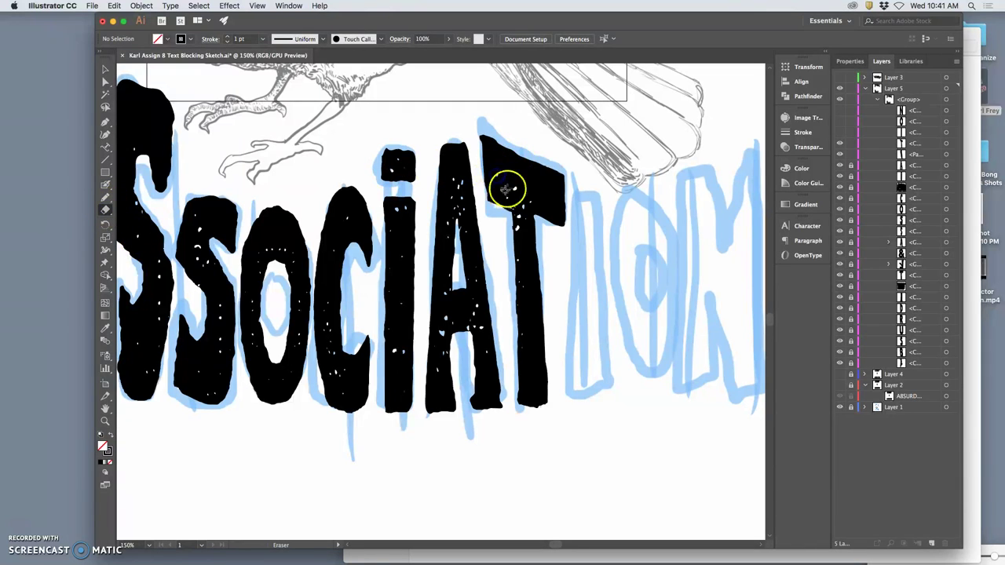
{"action": "mouse_move", "coordinate": [508, 189]}
{"action": "left_mouse_down"}
{"action": "mouse_move", "coordinate": [528, 237]}
{"action": "mouse_move", "coordinate": [543, 229]}
{"action": "mouse_move", "coordinate": [514, 198]}
{"action": "mouse_move", "coordinate": [517, 166]}
{"action": "left_mouse_up"}
{"action": "mouse_move", "coordinate": [516, 212]}
{"action": "left_mouse_down"}
{"action": "mouse_move", "coordinate": [499, 245]}
{"action": "mouse_move", "coordinate": [511, 233]}
{"action": "mouse_move", "coordinate": [561, 251]}
{"action": "mouse_move", "coordinate": [576, 228]}
{"action": "mouse_move", "coordinate": [569, 334]}
{"action": "left_mouse_up"}
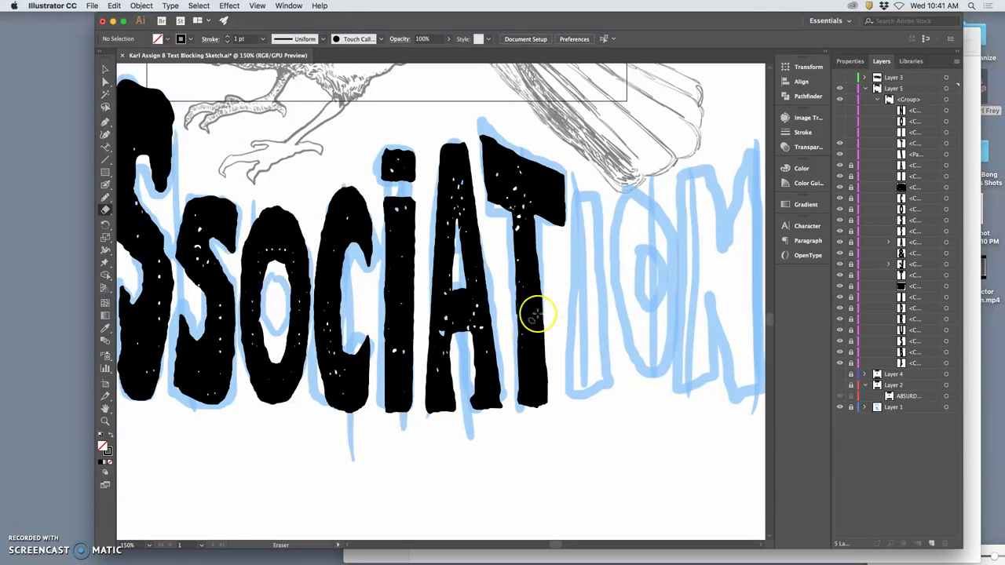
- Delete the stray path fragment at the left edge of the T's upper stem
{"action": "left_click", "coordinate": [105, 82]}
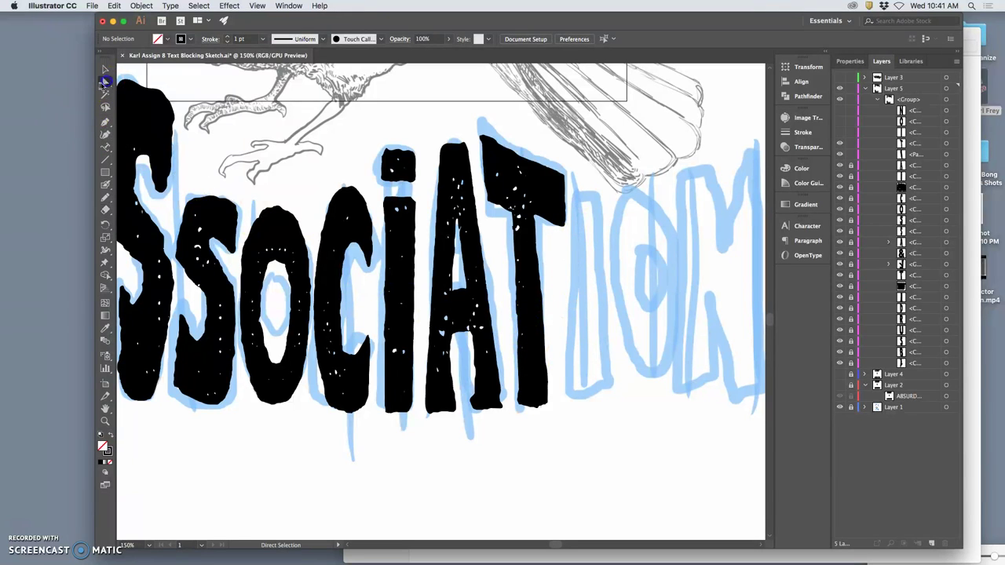
{"action": "left_click", "coordinate": [106, 70]}
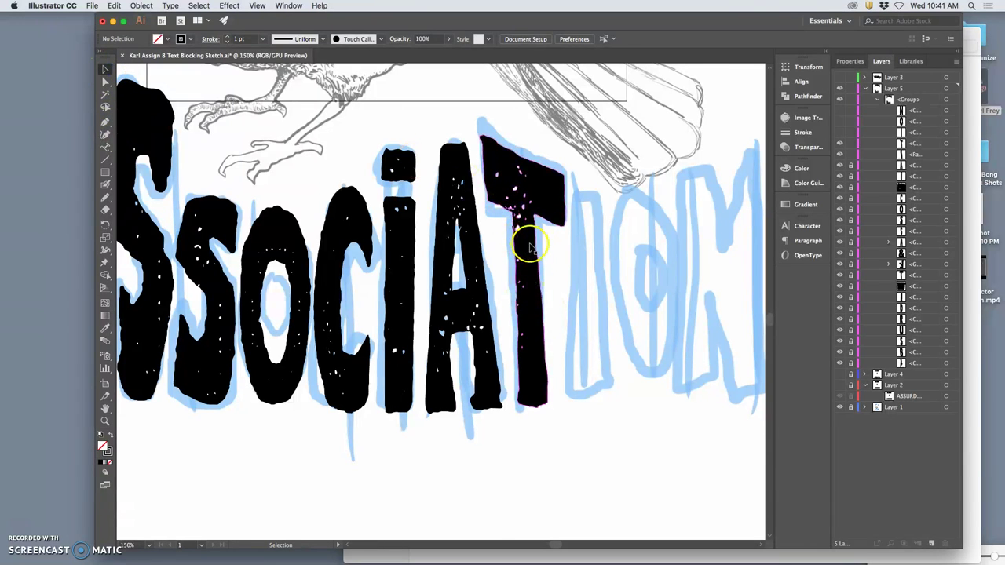
{"action": "key", "text": "super+equal"}
{"action": "key", "text": "super+equal"}
{"action": "key", "text": "super+equal"}
{"action": "left_click_drag", "start_coordinate": [617, 152], "coordinate": [469, 209]}
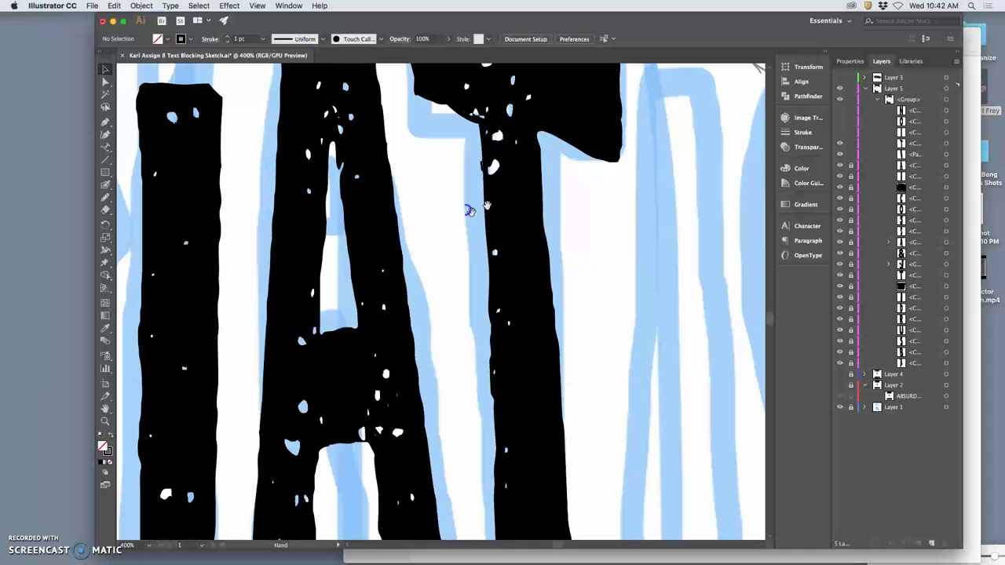
{"action": "left_click", "coordinate": [482, 165]}
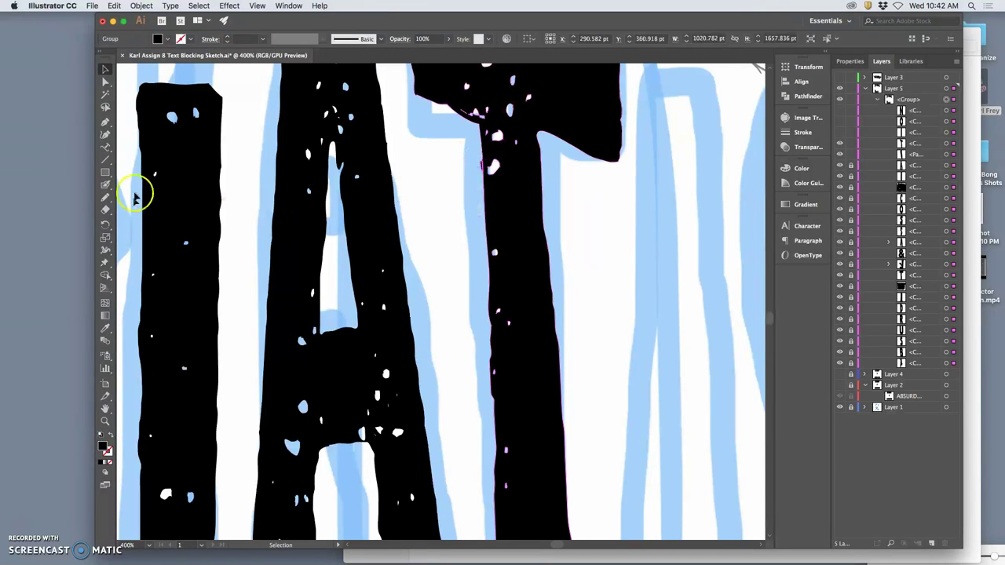
{"action": "left_click", "coordinate": [105, 81]}
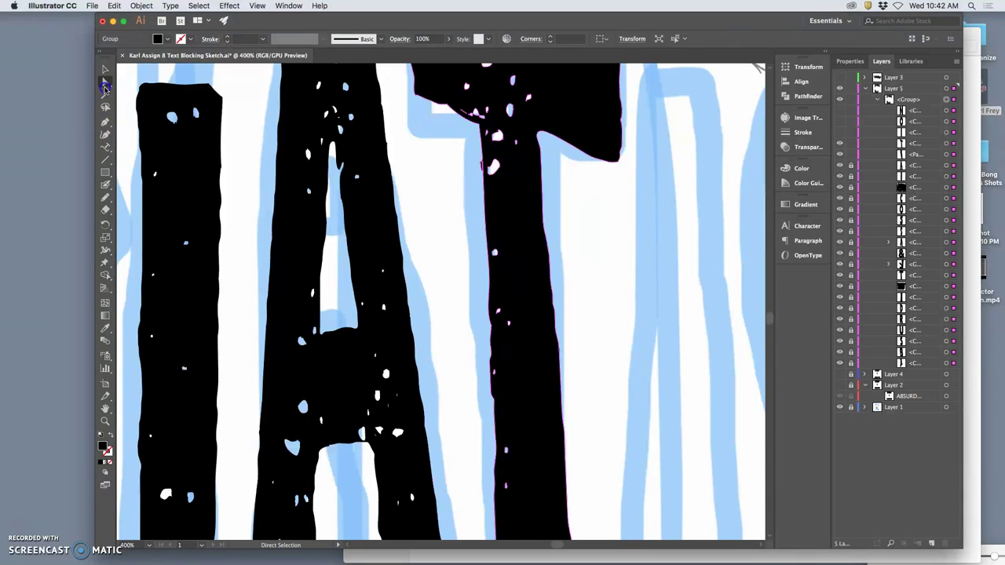
{"action": "left_click", "coordinate": [448, 183]}
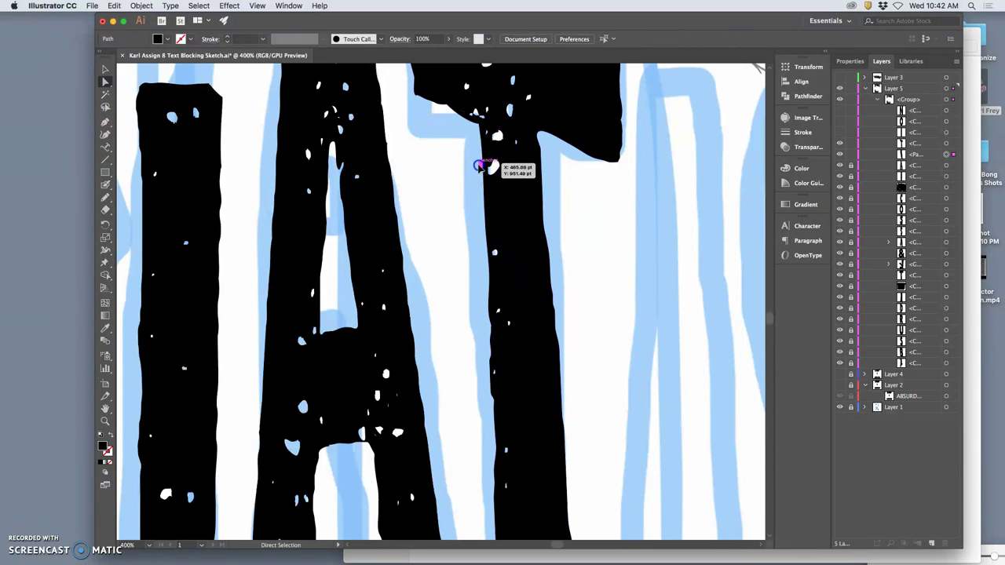
{"action": "left_click", "coordinate": [478, 165]}
{"action": "key", "text": "Delete"}
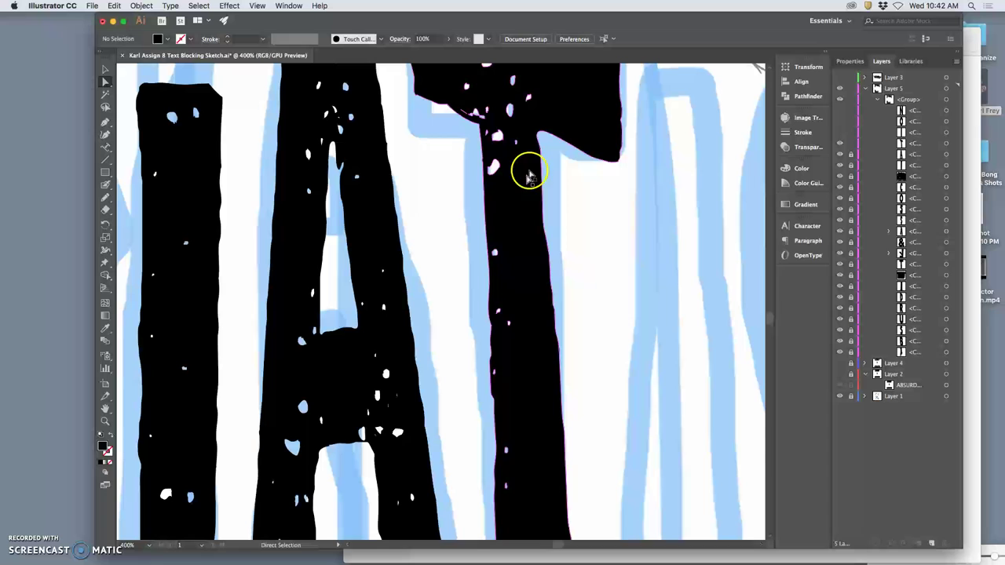
- Partly fill the large specks where the T's crossbar meets its stem with the Blob Brush
{"action": "key", "text": "super+minus"}
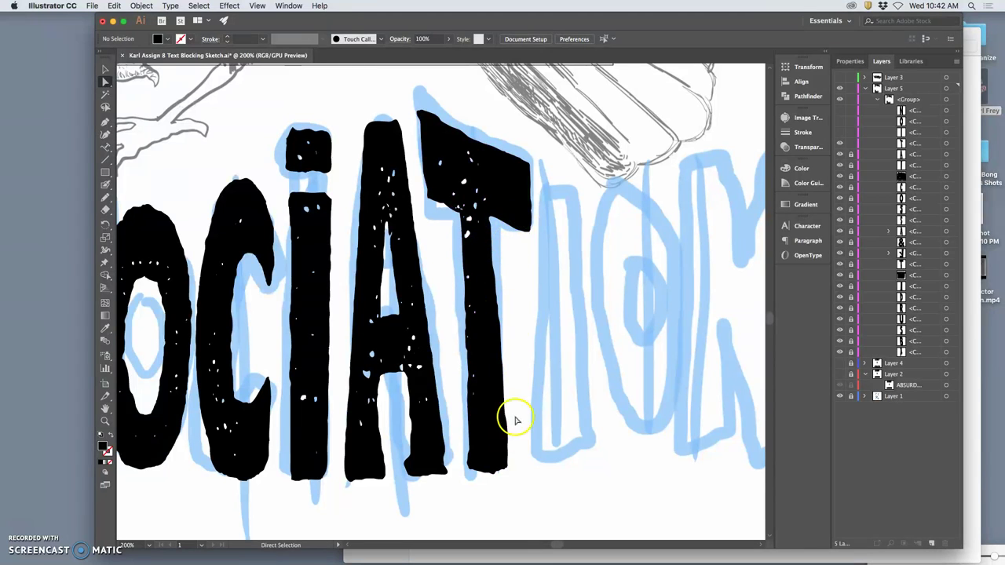
{"action": "key", "text": "super+plus"}
{"action": "key", "text": "super+plus"}
{"action": "key", "text": "super+plus"}
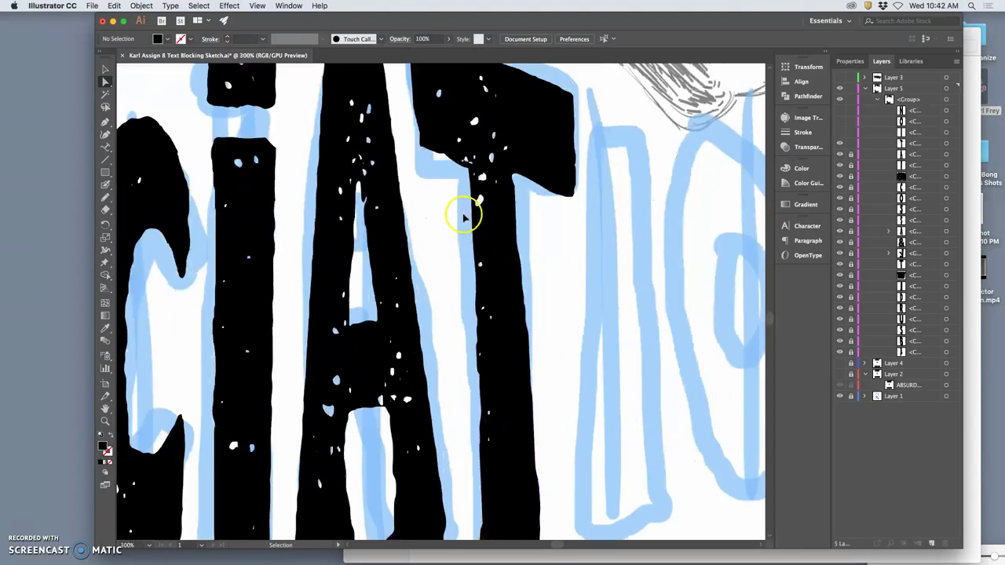
{"action": "left_click_drag", "start_coordinate": [497, 163], "coordinate": [444, 328]}
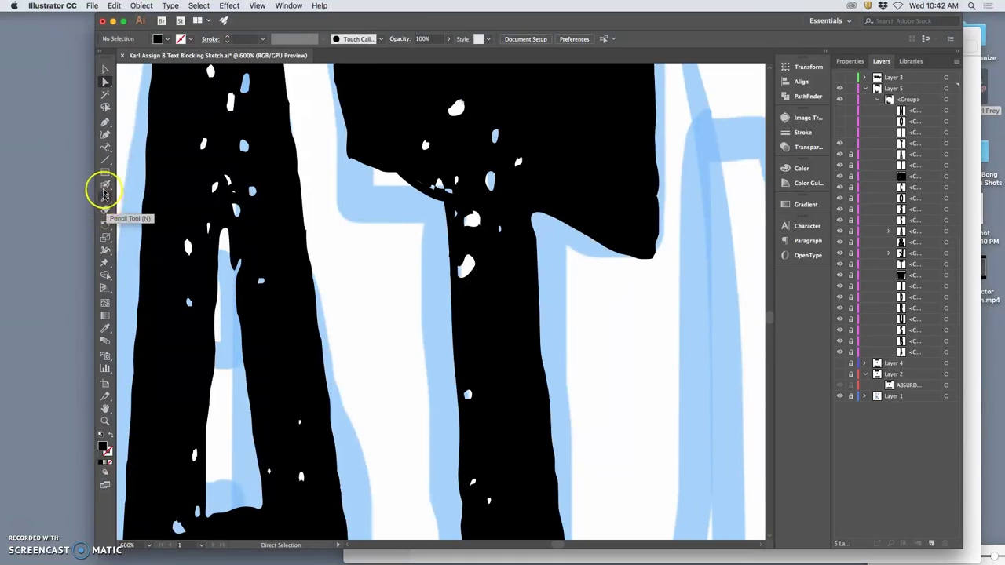
{"action": "left_click", "coordinate": [105, 184]}
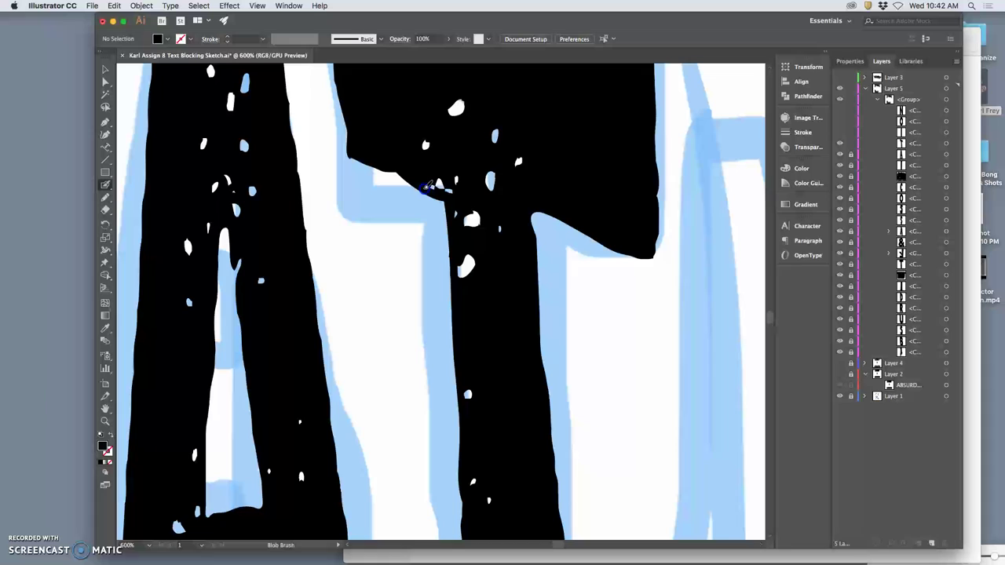
{"action": "key", "text": "shift+x"}
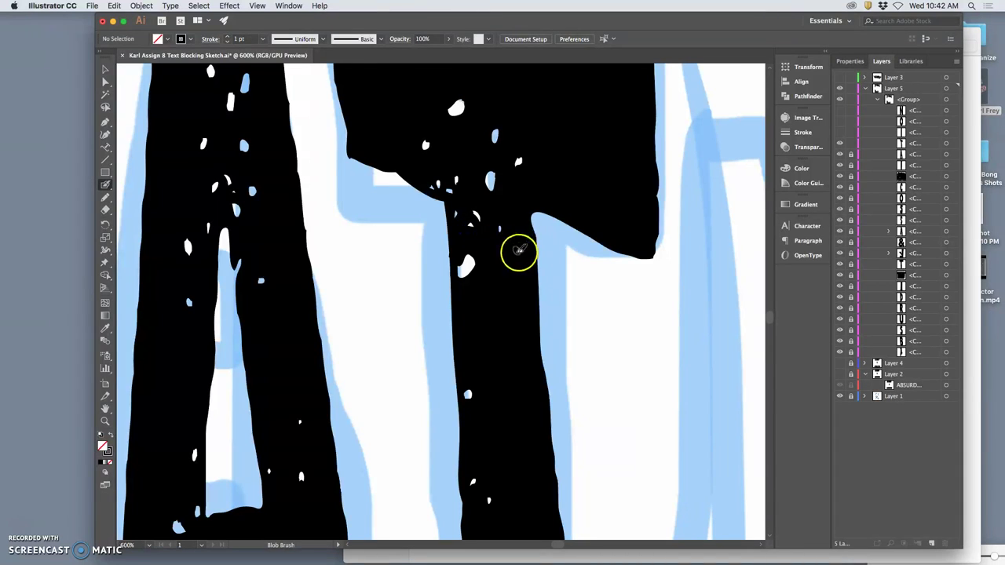
- Lock the T's compound path and show the hidden path of the I that follows it
{"action": "key", "text": "super+minus"}
{"action": "key", "text": "super+minus"}
{"action": "key", "text": "super+minus"}
{"action": "key", "text": "super+minus"}
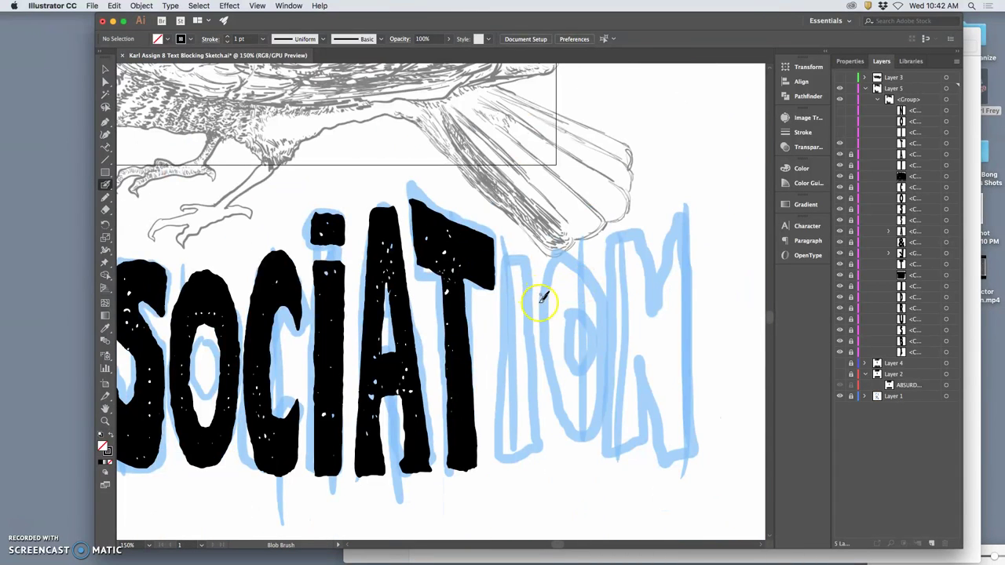
{"action": "left_click_drag", "start_coordinate": [628, 310], "coordinate": [539, 266]}
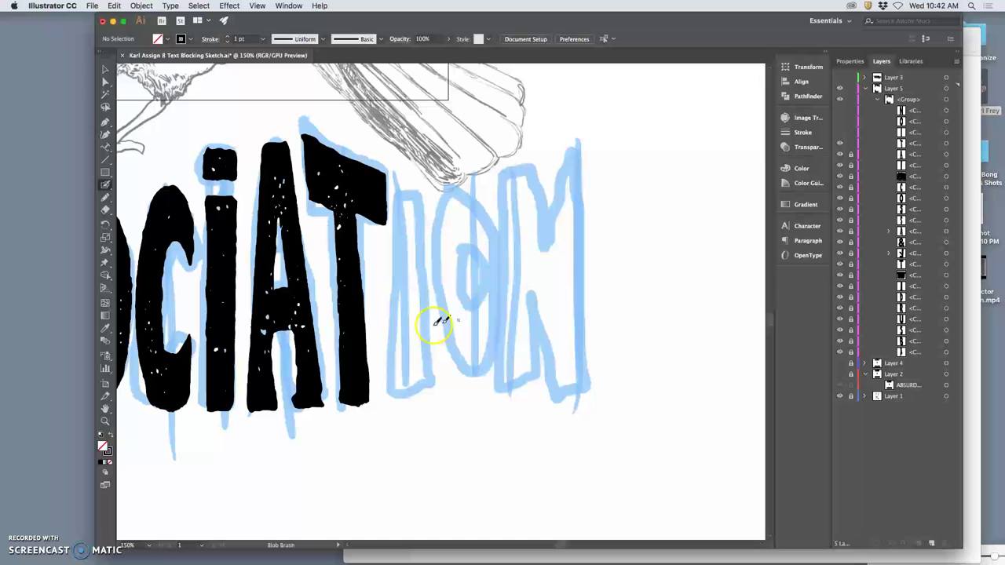
{"action": "left_click", "coordinate": [840, 143]}
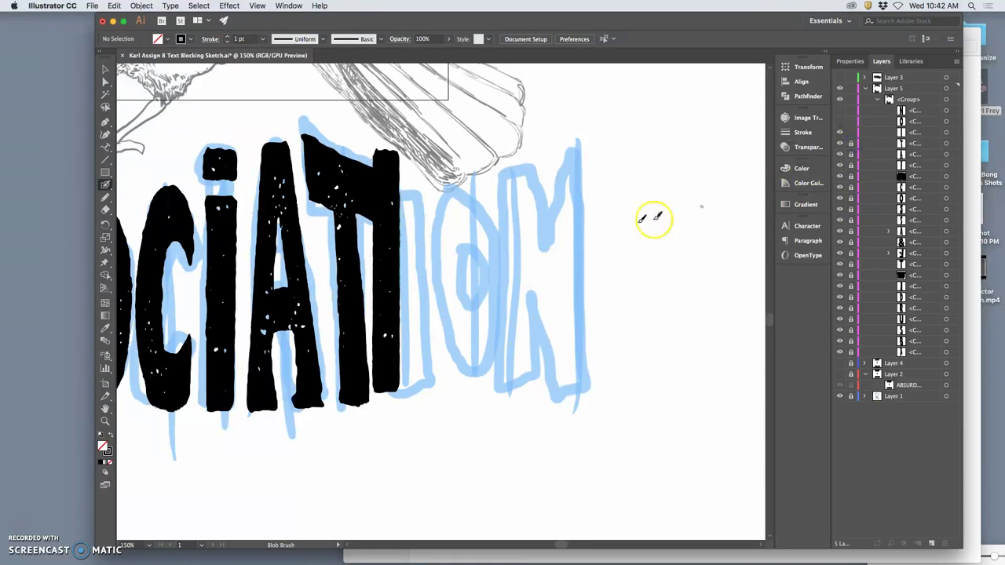
- Select only the I's compound path, scale it to about 39 by 271 pt and place it over the sketched I beside the T
{"action": "left_click", "coordinate": [105, 69]}
{"action": "left_click_drag", "start_coordinate": [394, 192], "coordinate": [400, 197]}
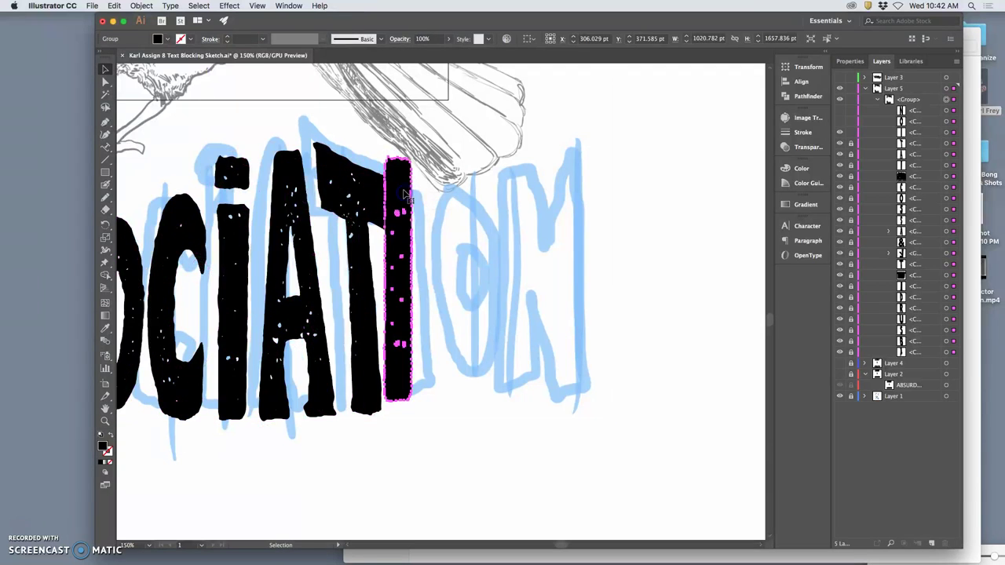
{"action": "left_click", "coordinate": [946, 131]}
{"action": "mouse_move", "coordinate": [377, 205]}
{"action": "left_mouse_down"}
{"action": "mouse_move", "coordinate": [422, 191]}
{"action": "mouse_move", "coordinate": [427, 161]}
{"action": "mouse_move", "coordinate": [430, 189]}
{"action": "left_mouse_up"}
{"action": "left_click_drag", "start_coordinate": [415, 213], "coordinate": [409, 211]}
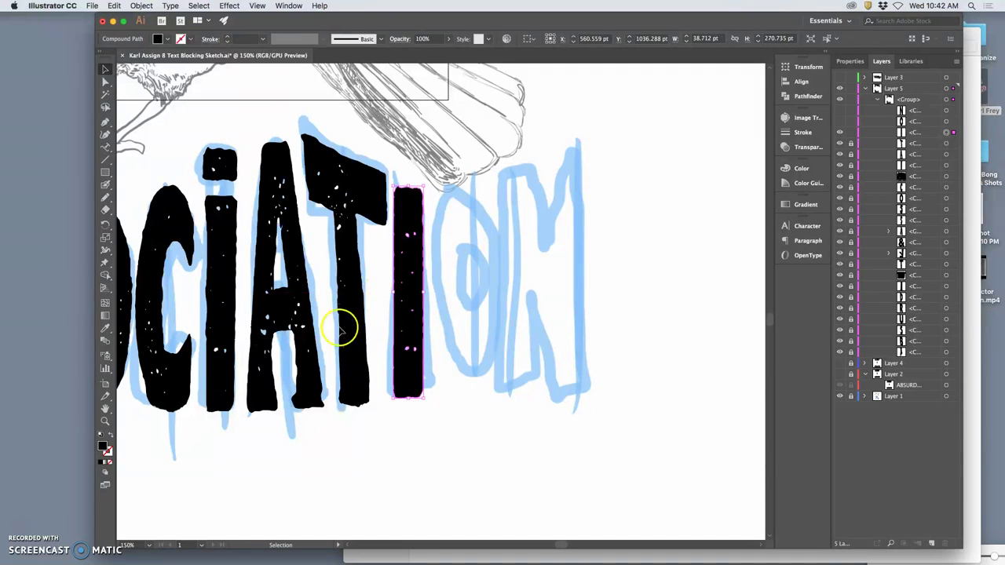
- Redraw the I's outline with the Pencil tool, widening its foot and lowering its top edge, to about 48 by 266 pt overall
{"action": "left_click", "coordinate": [106, 200]}
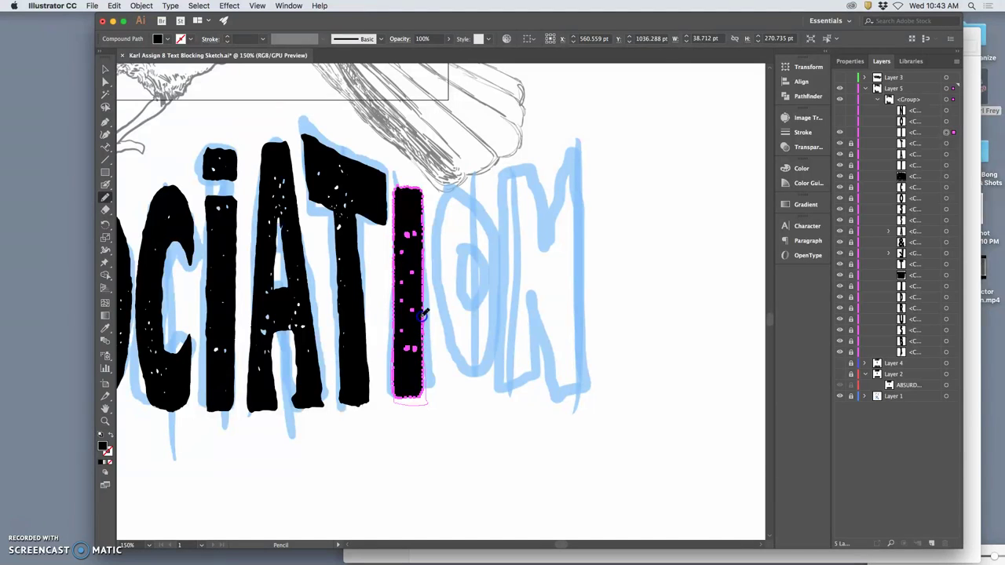
{"action": "left_click_drag", "start_coordinate": [422, 316], "coordinate": [421, 314]}
{"action": "key", "text": "super+z"}
{"action": "left_click_drag", "start_coordinate": [424, 311], "coordinate": [422, 303]}
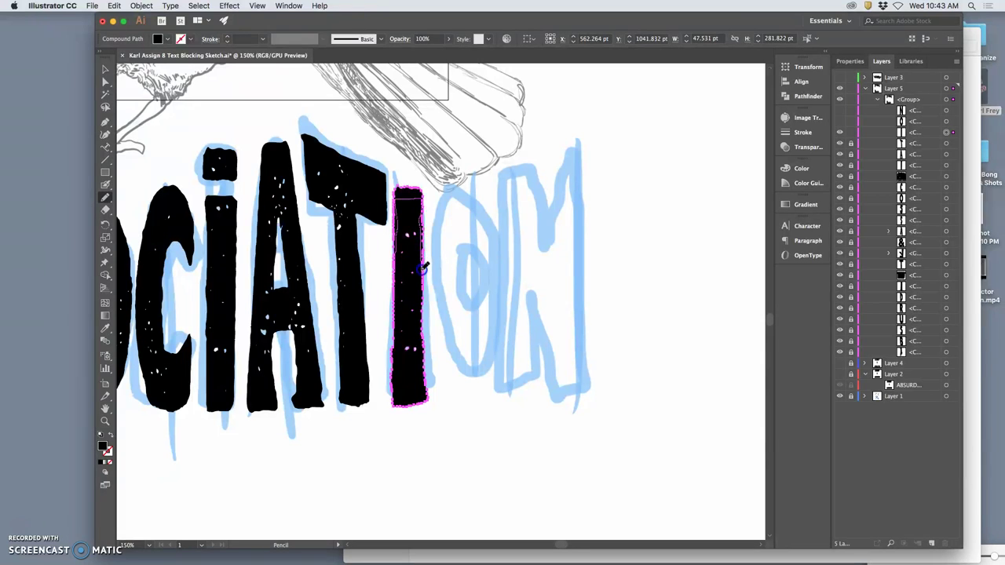
{"action": "left_click_drag", "start_coordinate": [423, 279], "coordinate": [427, 292]}
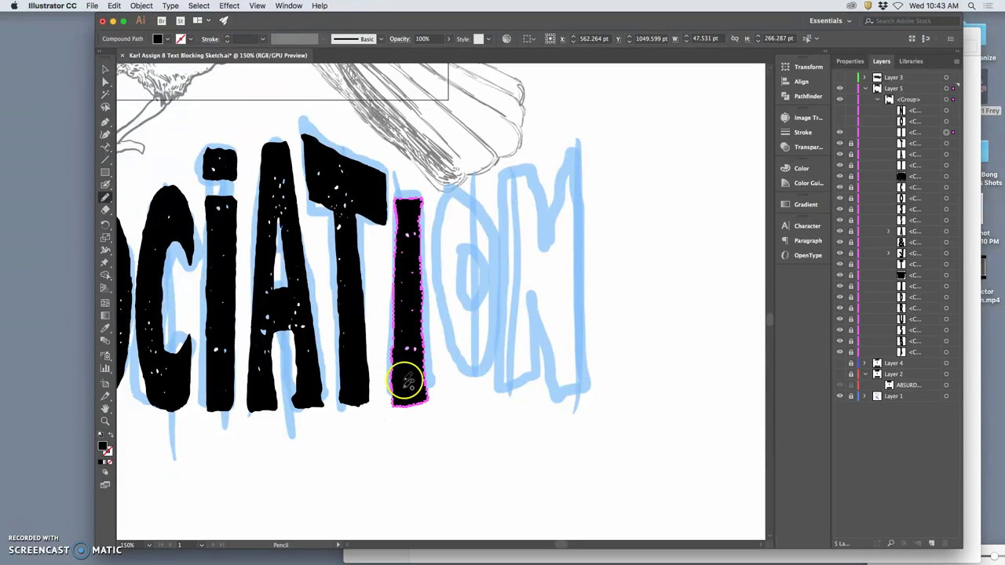
- Try to enlarge the I to about 52 by 273 pt, and undo the resize
{"action": "left_click", "coordinate": [105, 69]}
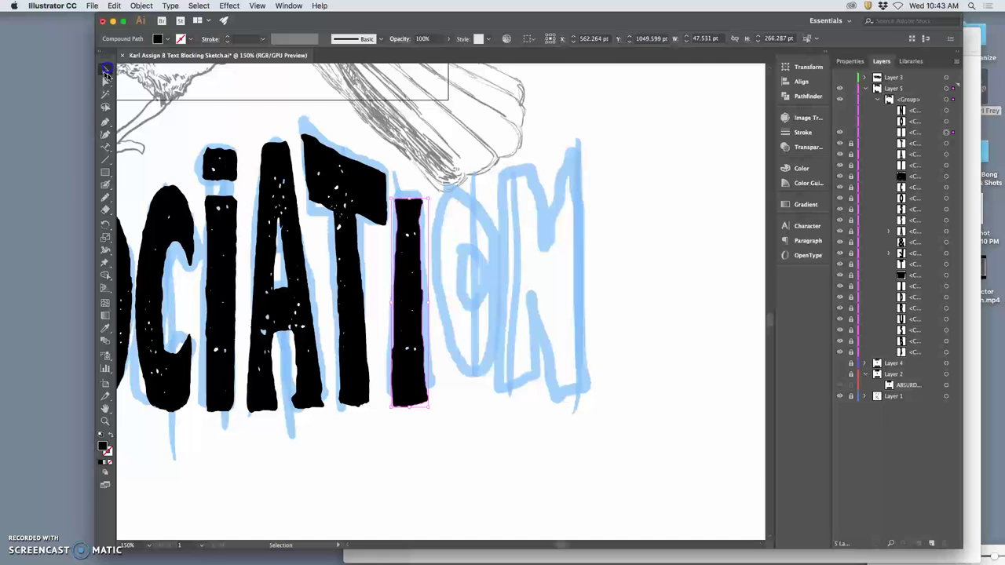
{"action": "left_click_drag", "start_coordinate": [431, 200], "coordinate": [432, 194]}
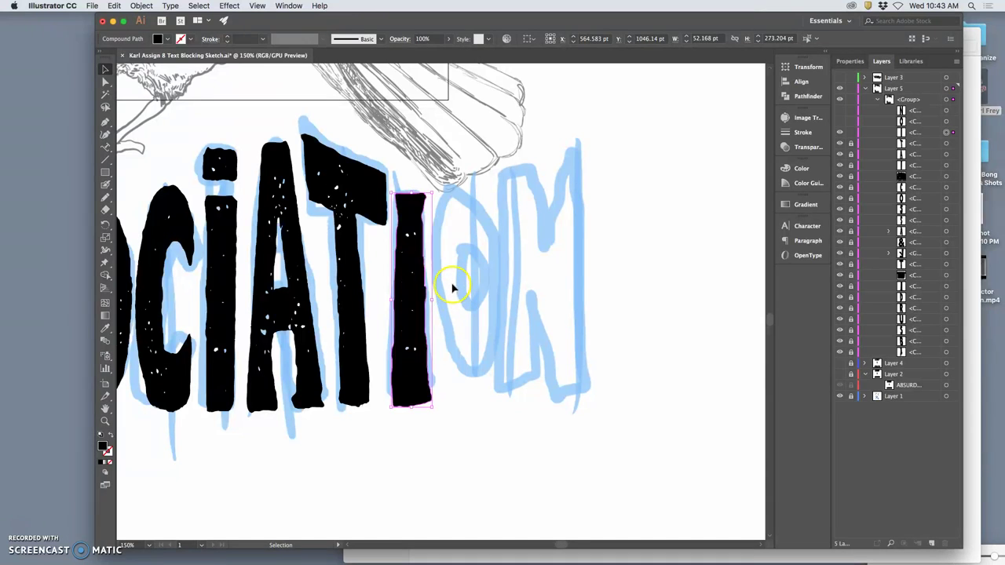
{"action": "key", "text": "super+z"}
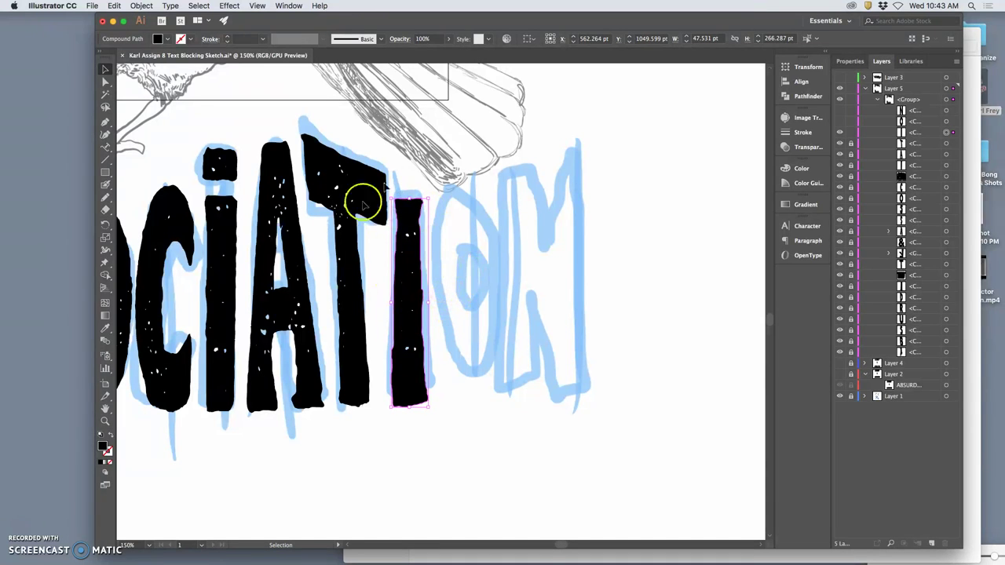
- Lock the I, show the O's compound path and reduce the O's height to about 282 pt
{"action": "left_click", "coordinate": [849, 132]}
{"action": "left_click", "coordinate": [840, 121]}
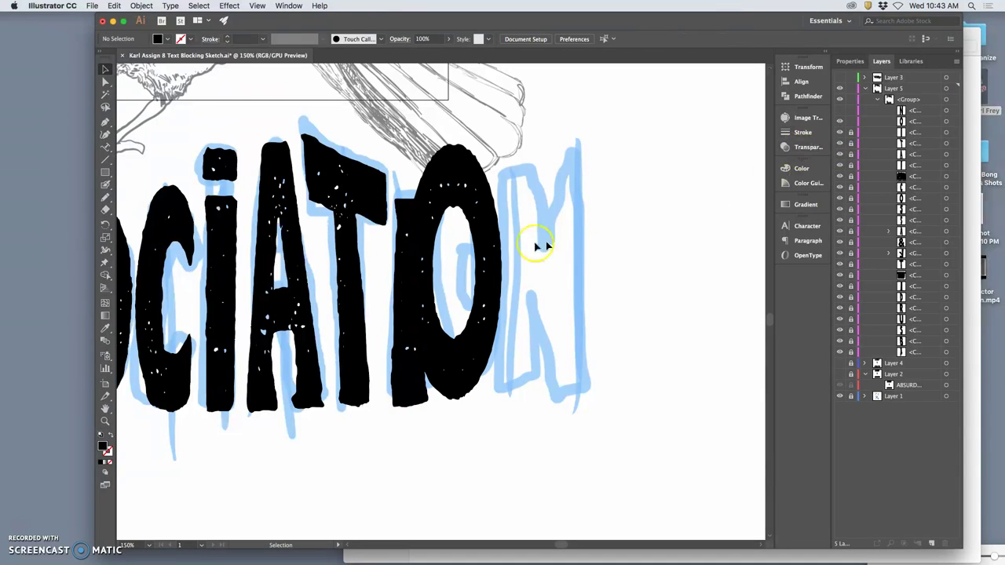
{"action": "left_click", "coordinate": [946, 121]}
{"action": "left_click_drag", "start_coordinate": [454, 144], "coordinate": [512, 181]}
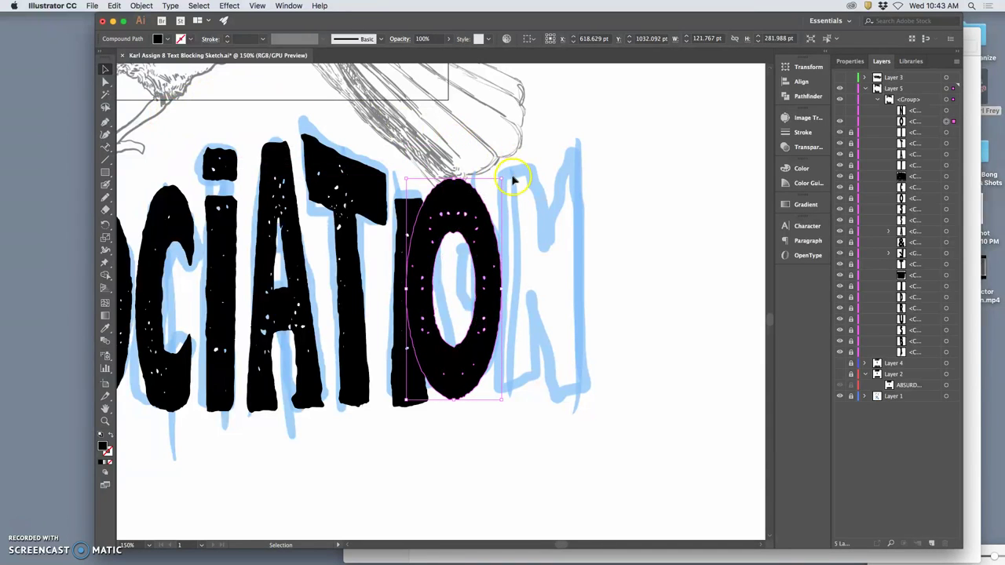
{"action": "left_click", "coordinate": [503, 175]}
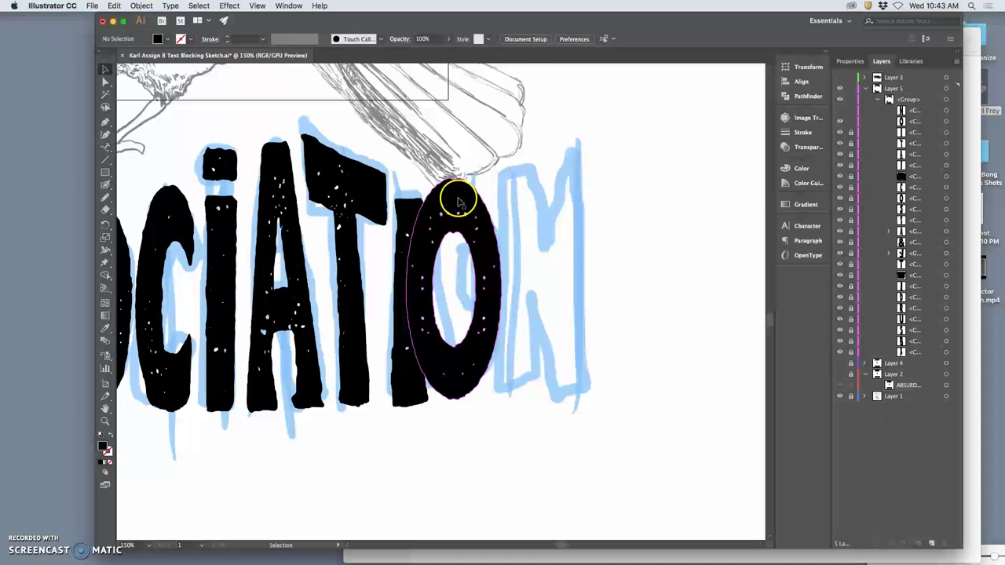
{"action": "mouse_move", "coordinate": [456, 198]}
{"action": "left_mouse_down"}
{"action": "mouse_move", "coordinate": [498, 205]}
{"action": "mouse_move", "coordinate": [471, 192]}
{"action": "left_mouse_up"}
{"action": "key", "text": "super+z"}
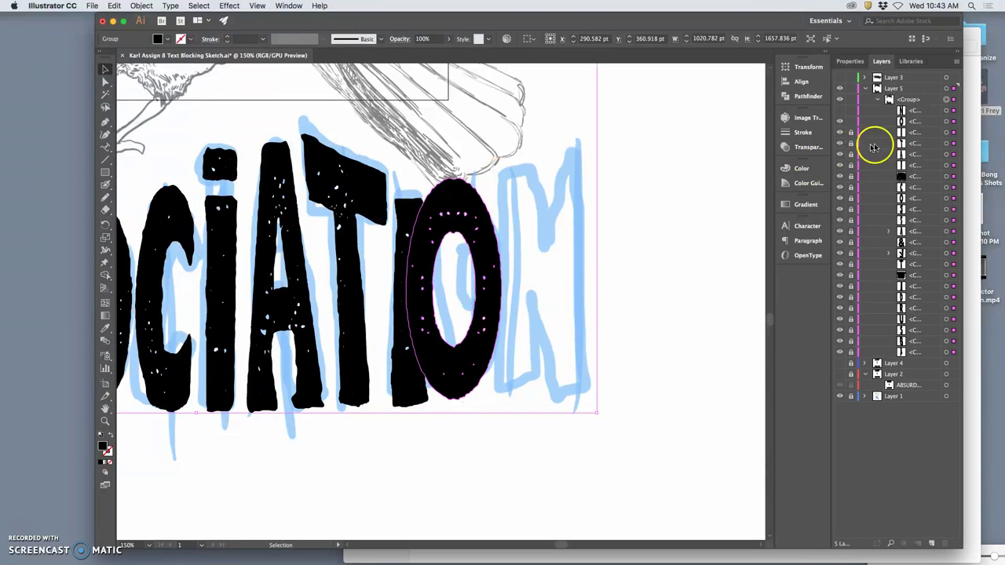
{"action": "left_click", "coordinate": [946, 122]}
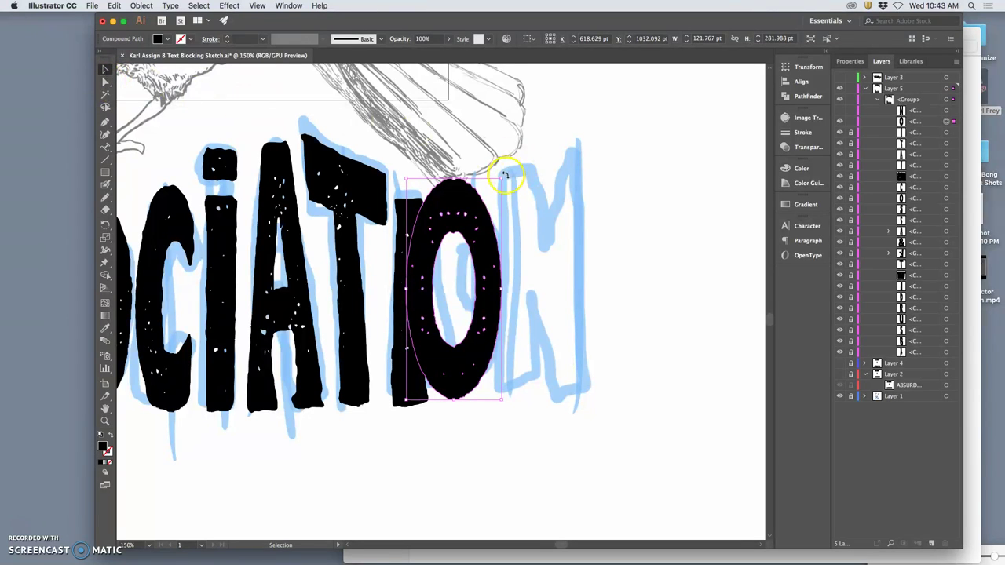
- Rotate the O slightly counterclockwise and scale it to about 92 by 254 pt so it sits beside the I
{"action": "left_click_drag", "start_coordinate": [505, 175], "coordinate": [509, 170]}
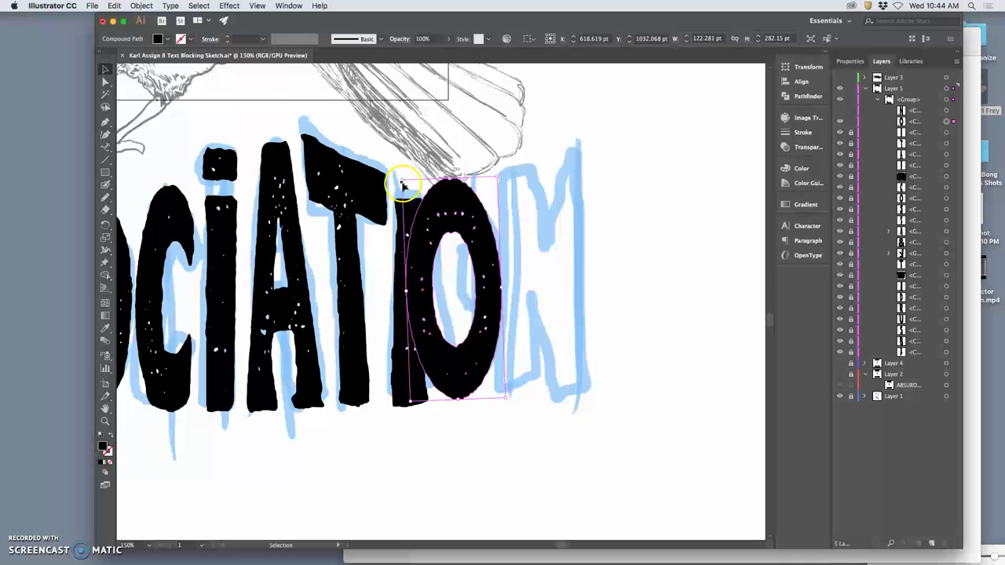
{"action": "left_click_drag", "start_coordinate": [402, 179], "coordinate": [461, 199]}
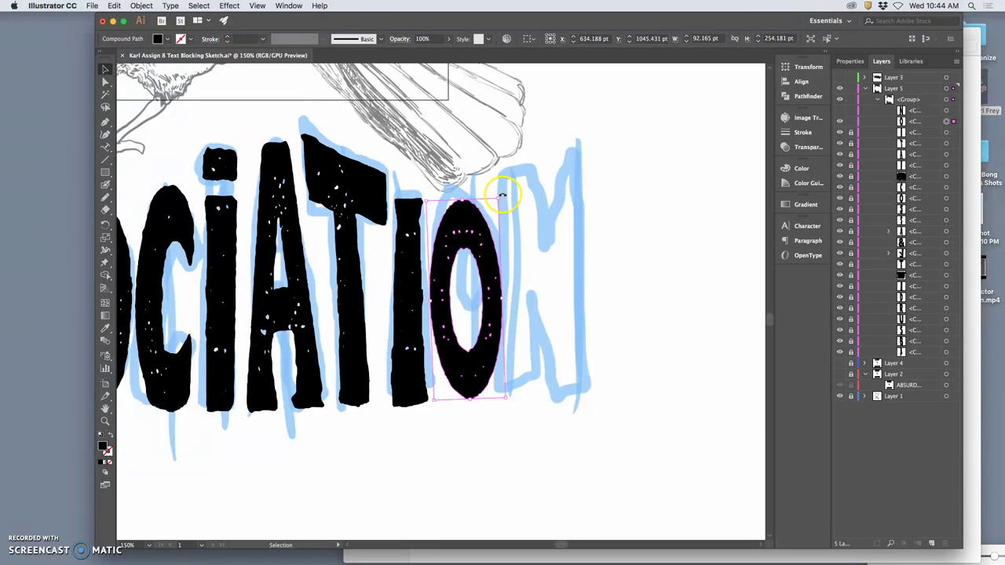
{"action": "left_click_drag", "start_coordinate": [502, 194], "coordinate": [503, 198]}
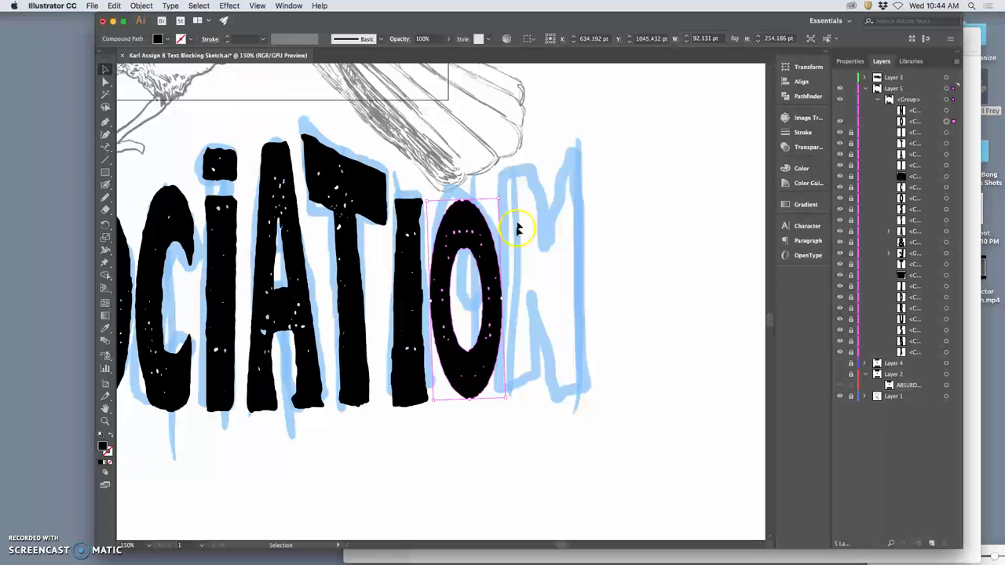
- Reshape the O's outline with the Pencil tool
{"action": "left_click", "coordinate": [106, 199]}
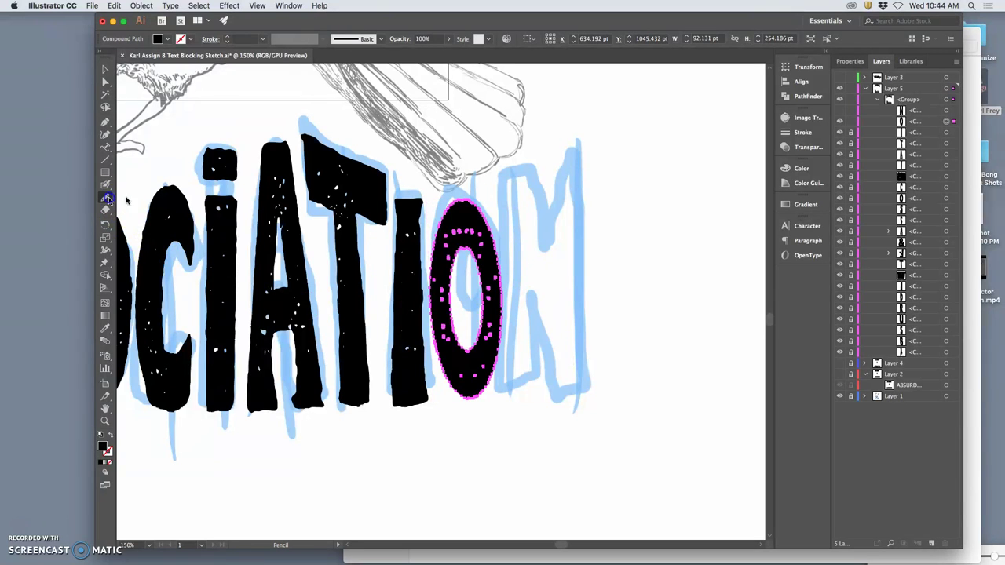